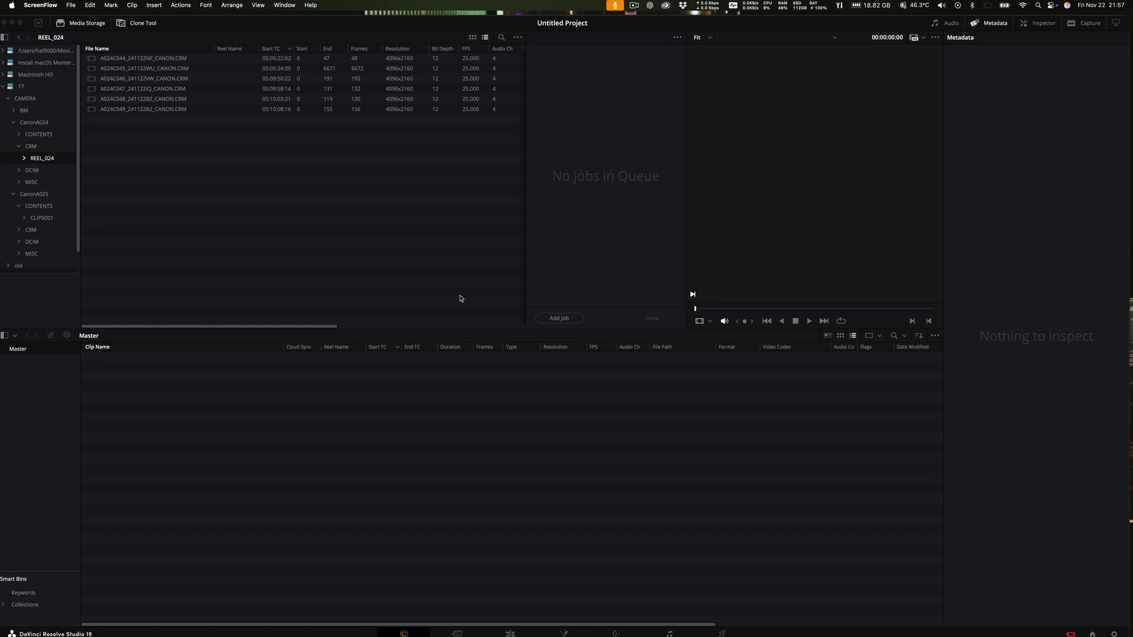
Import all six Canon CRM clips from the REEL_024 folder of CanonA024 into the Master bin
left_click(13, 123)
left_click(12, 134)
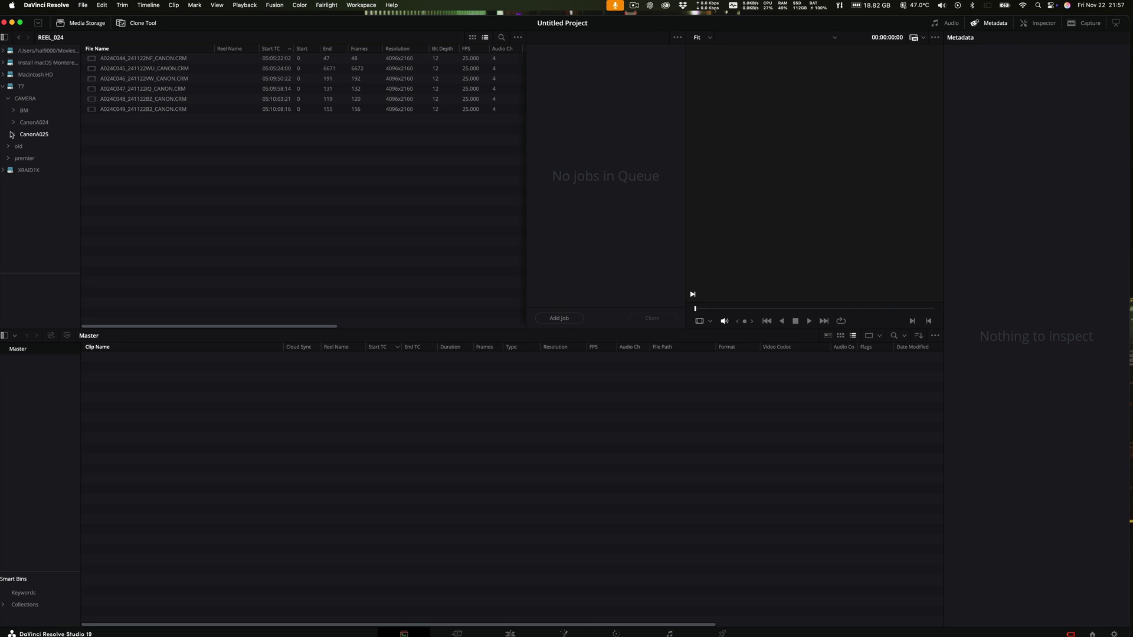
left_click(14, 122)
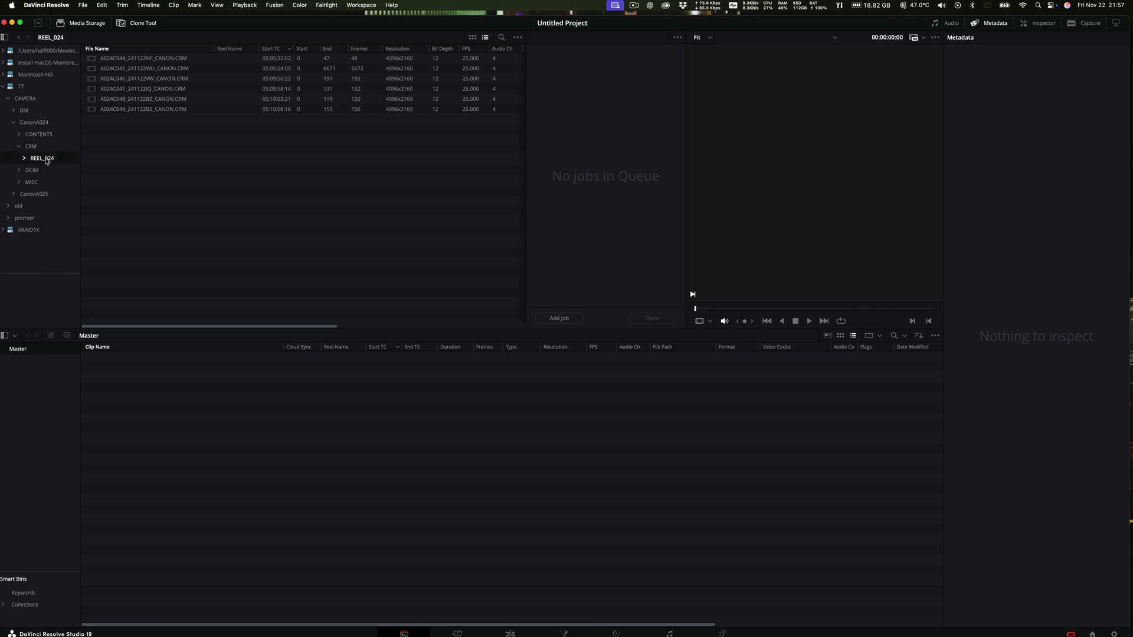
left_click(156, 109)
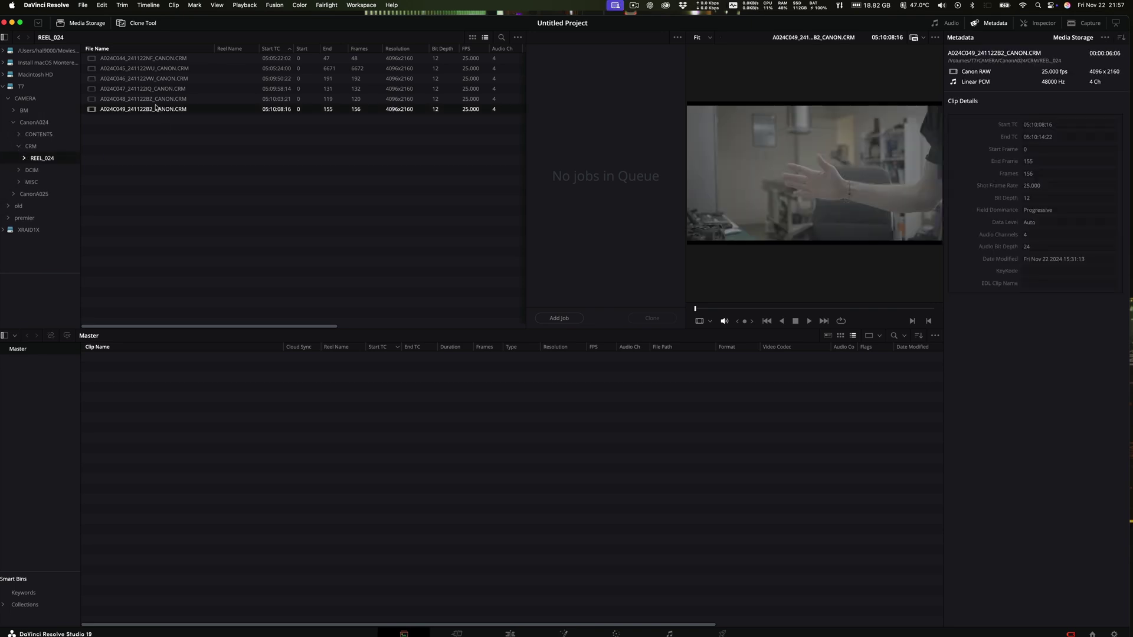
left_click(135, 58, "shift")
left_click_drag(135, 61, 155, 383)
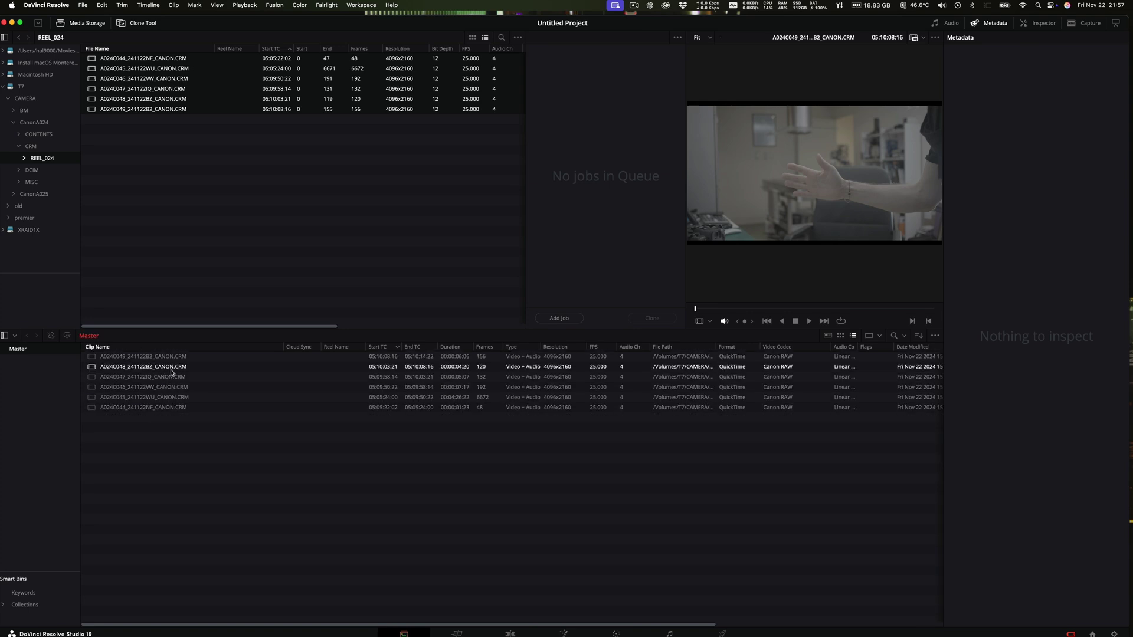
Preview clip A024C044 with Prefer Proxies, and return playback to Prefer Camera Originals
left_click(284, 407)
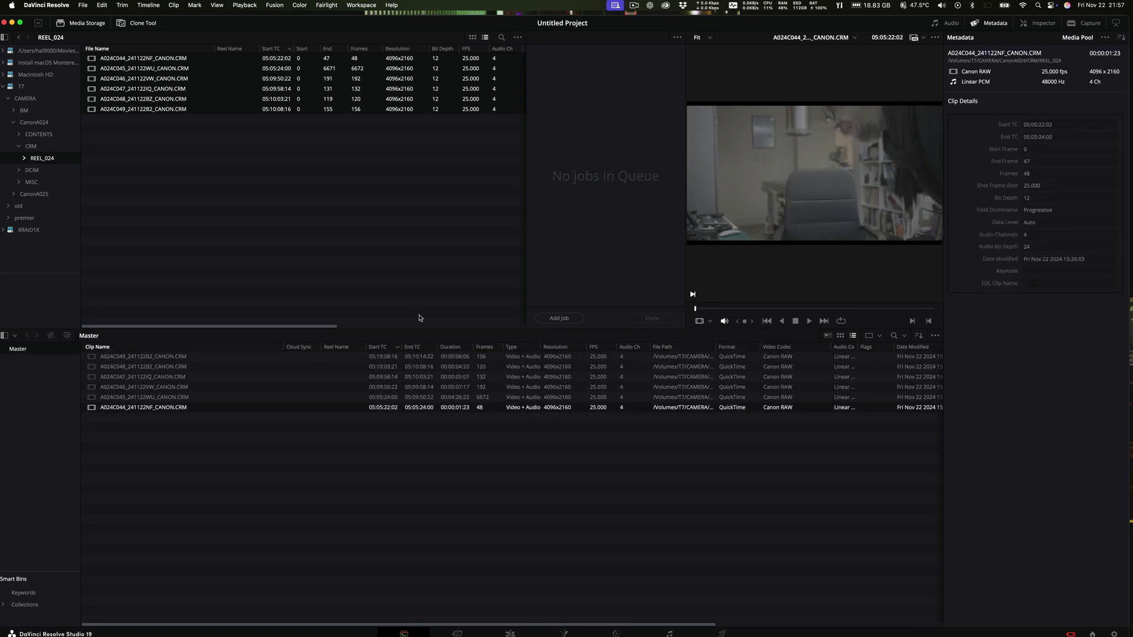
left_click(916, 38)
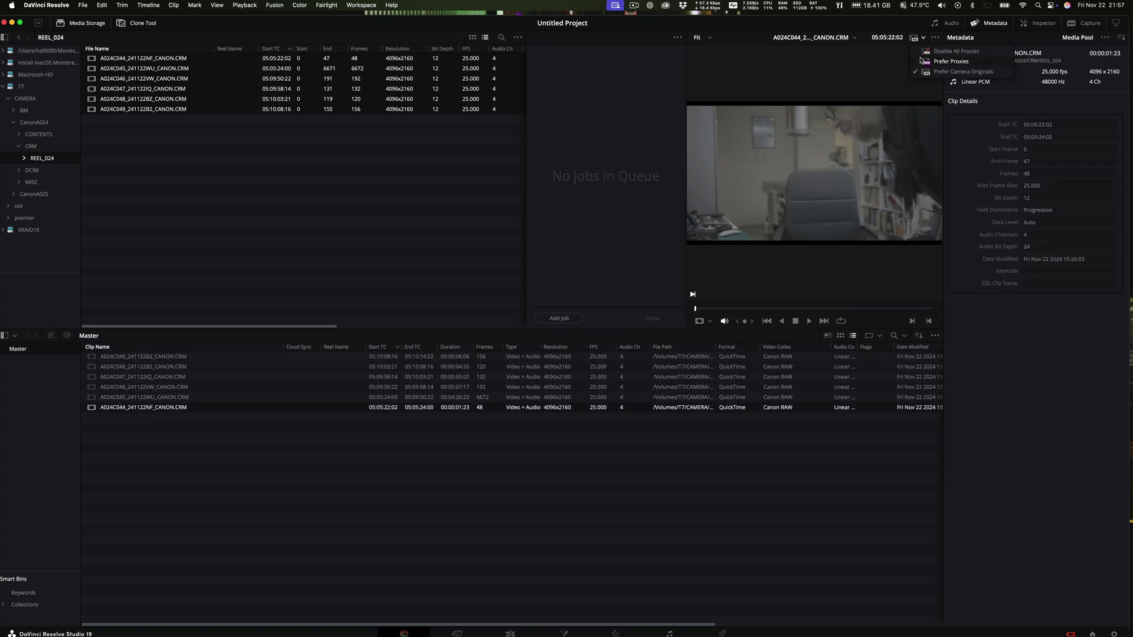
left_click(922, 61)
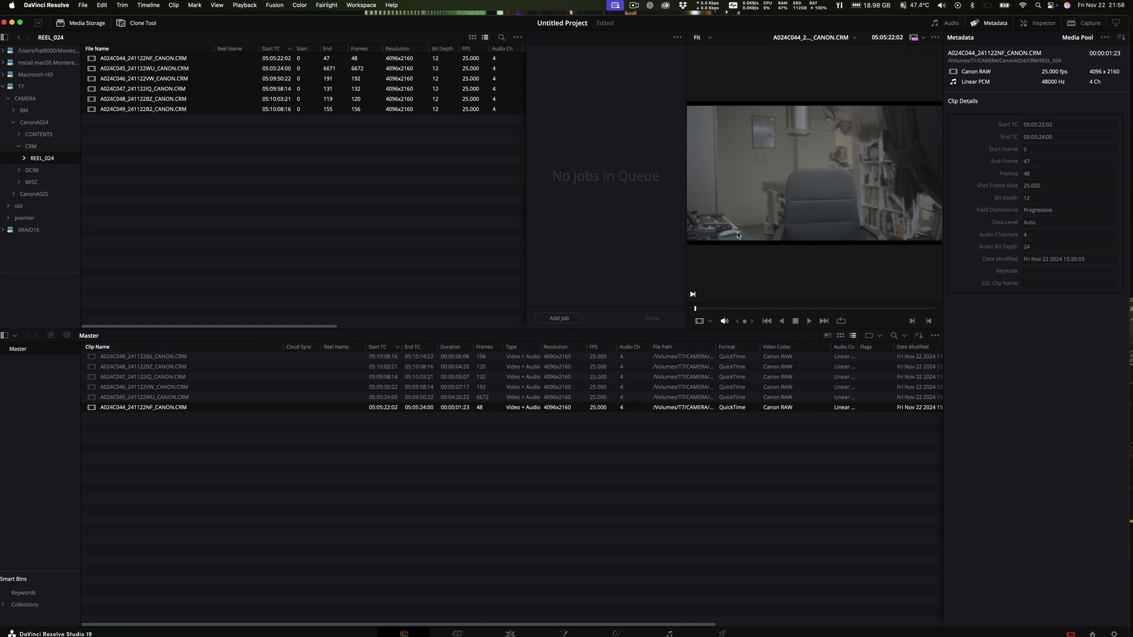
left_click(916, 38)
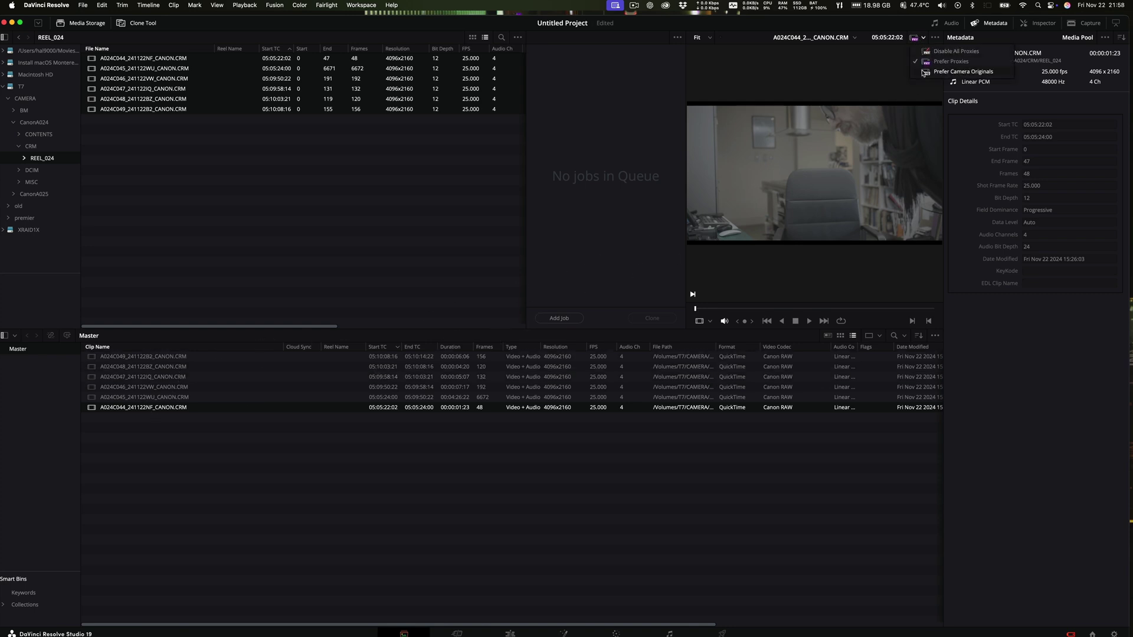
left_click(925, 72)
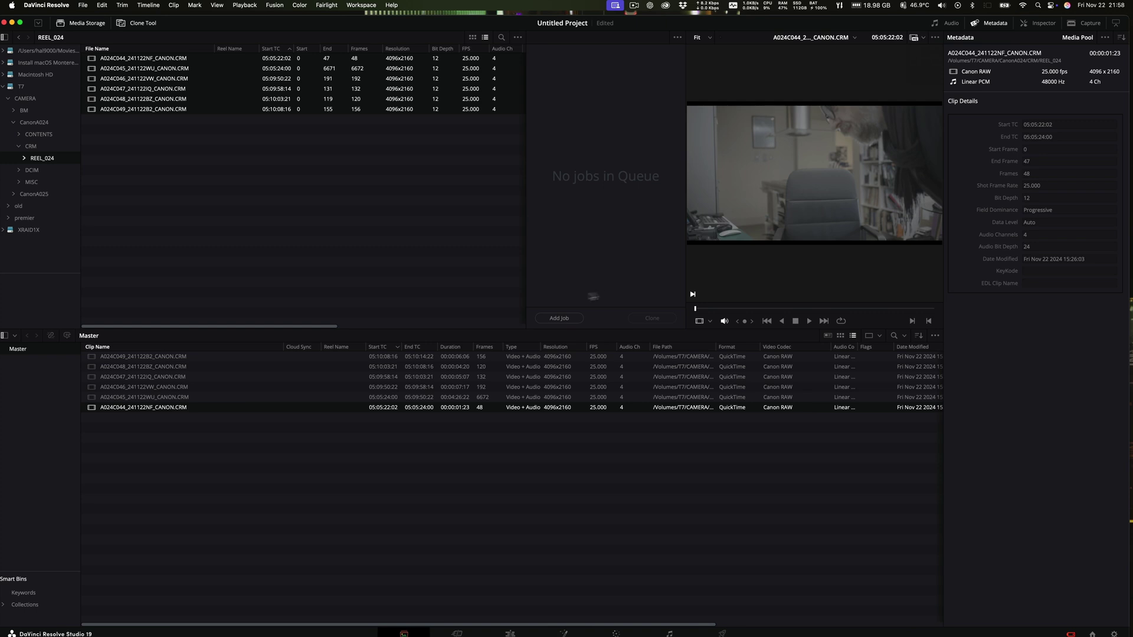
Relink the proxy media of all six Canon clips in the Master bin to the CLIPS001 folder inside CanonA025's CONTENTS folder
left_click(274, 356)
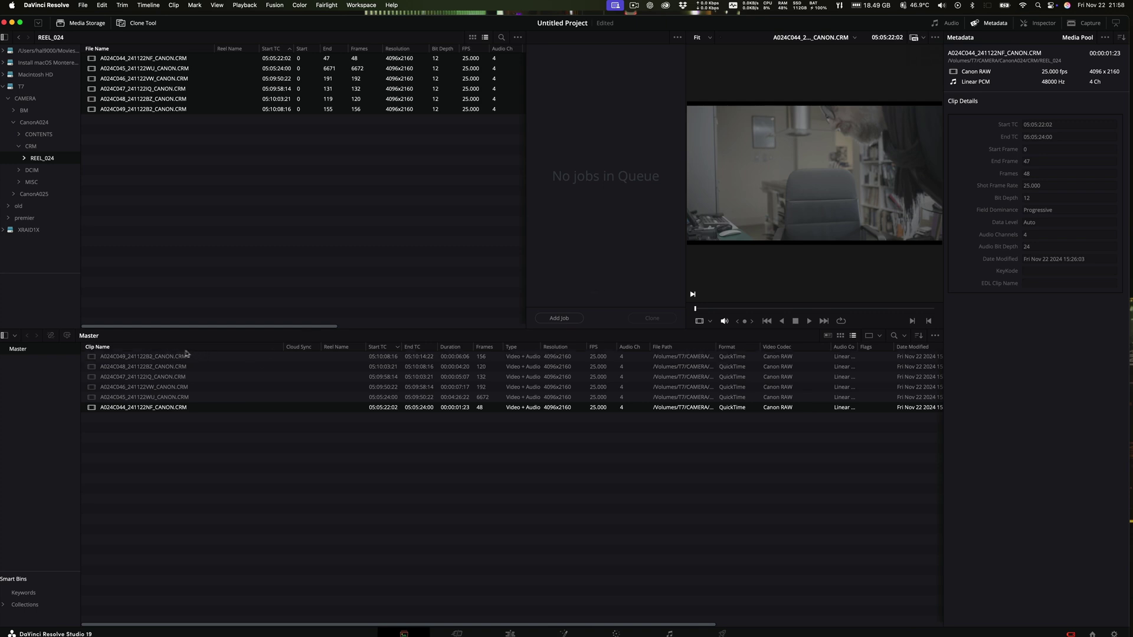
left_click(166, 408, "shift")
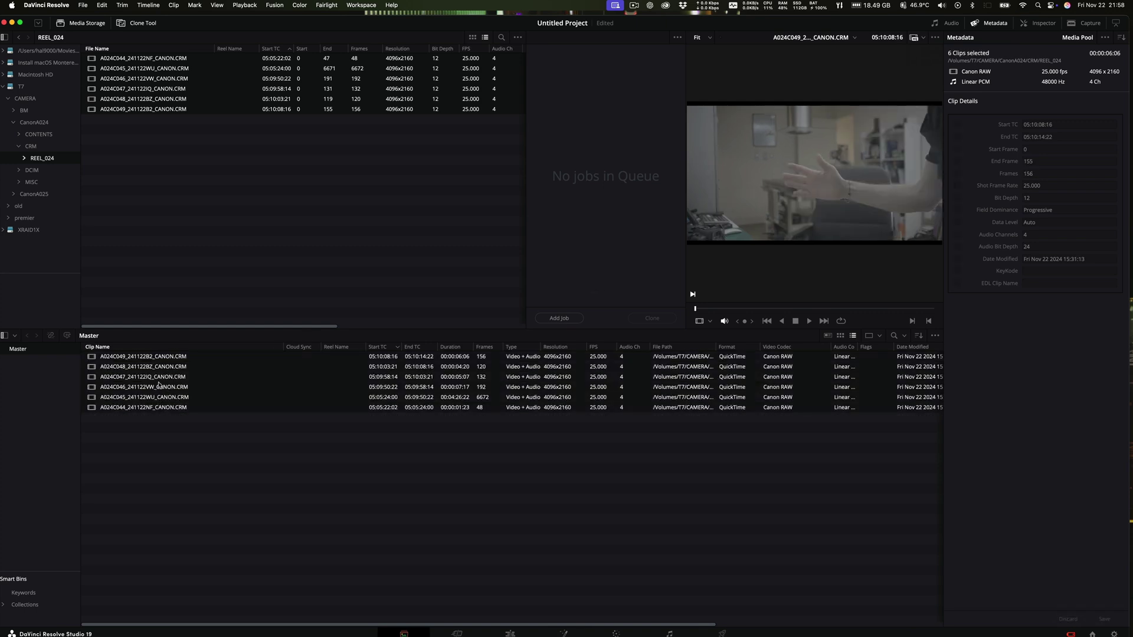
right_click(159, 386)
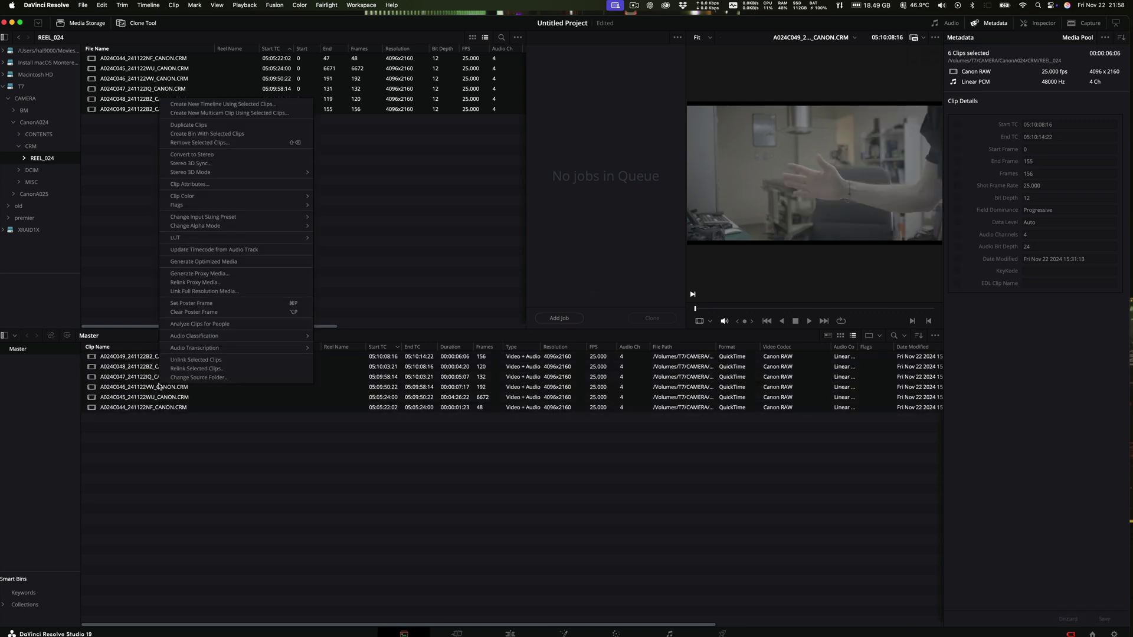
left_click(200, 283)
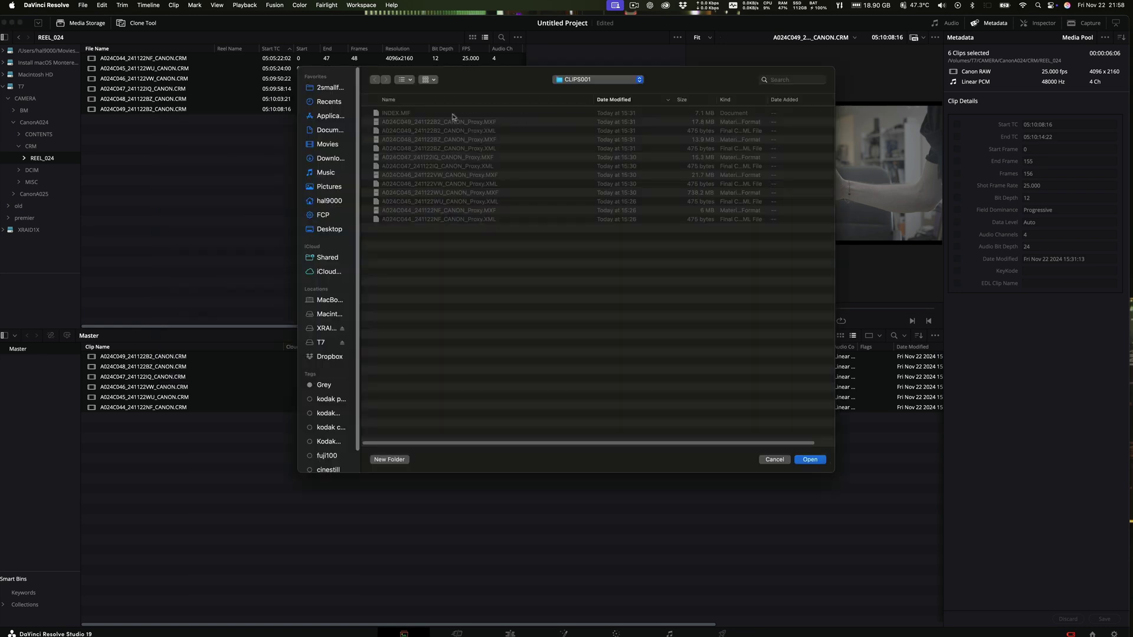
left_click(585, 81)
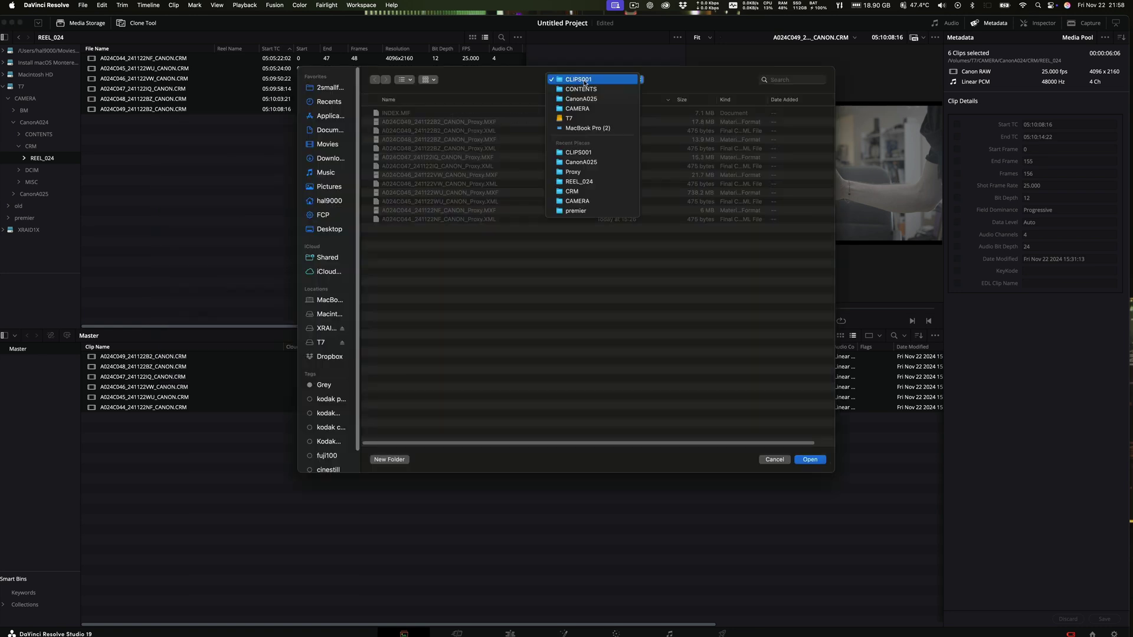
left_click(583, 99)
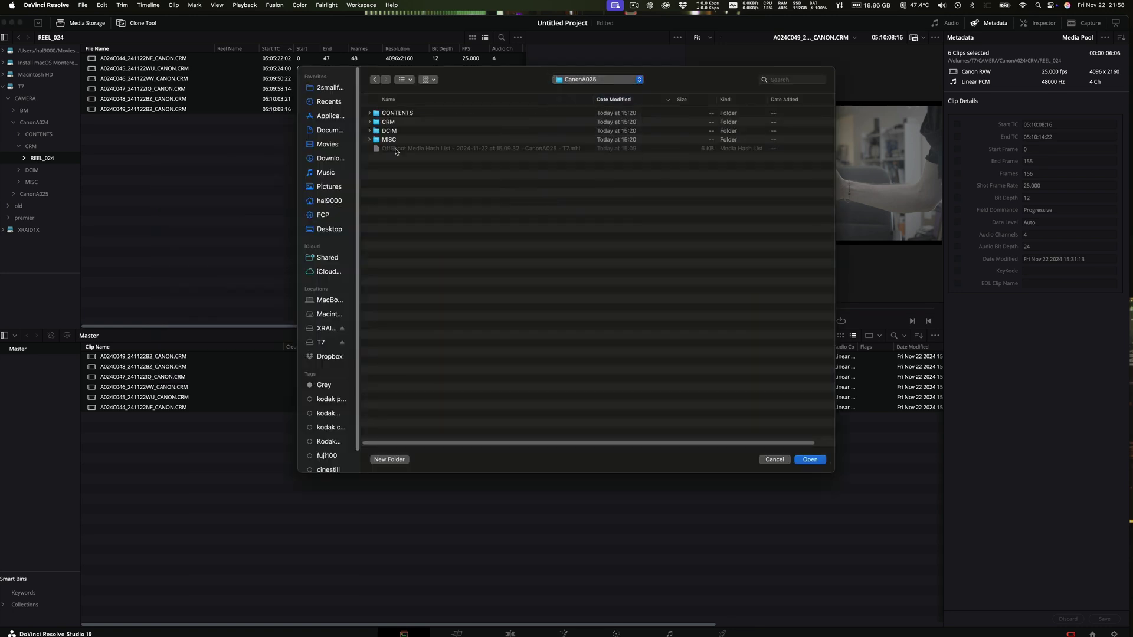
left_click(394, 115)
double_click(393, 115)
double_click(393, 113)
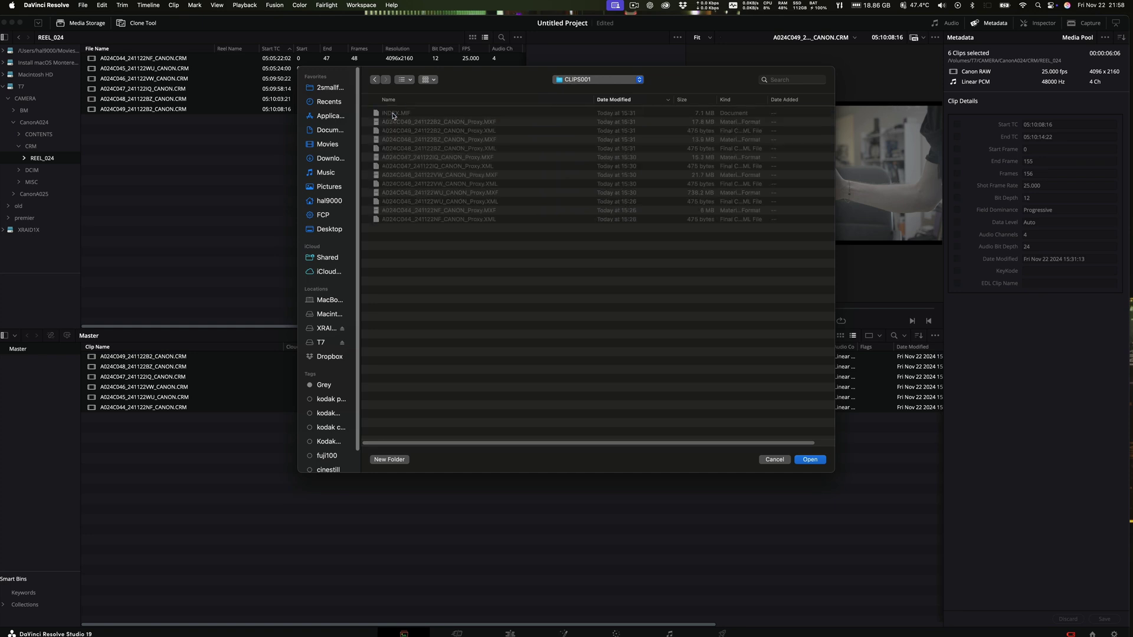
left_click(806, 460)
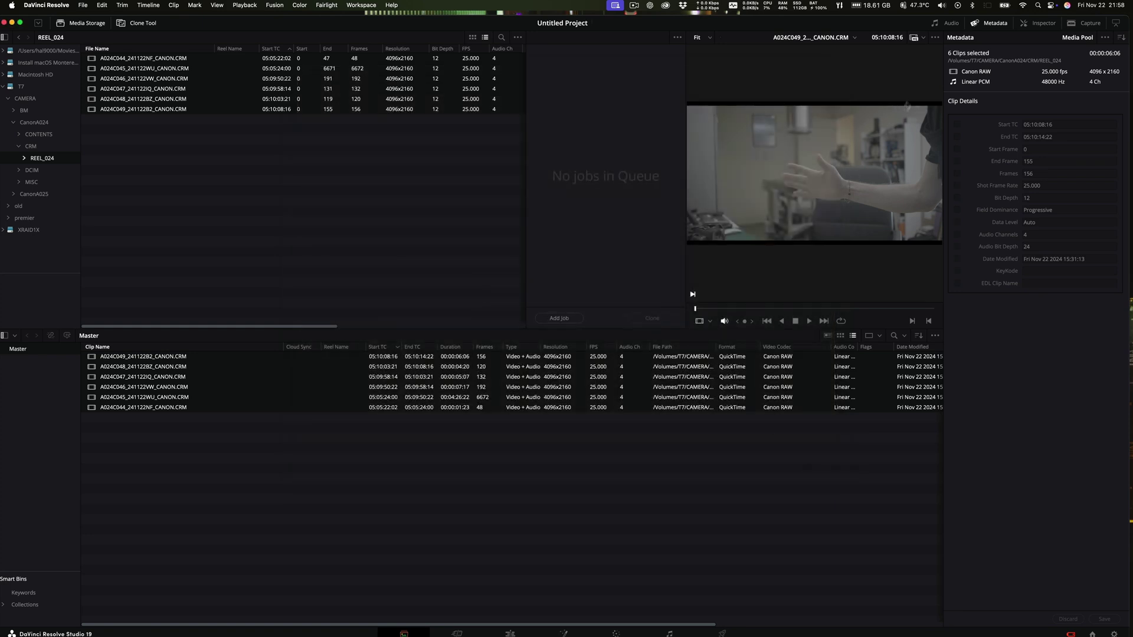
Compare the linked proxy of clip A024C049 with its original by switching to Prefer Proxies and back to Prefer Camera Originals
left_click(924, 37)
left_click(950, 61)
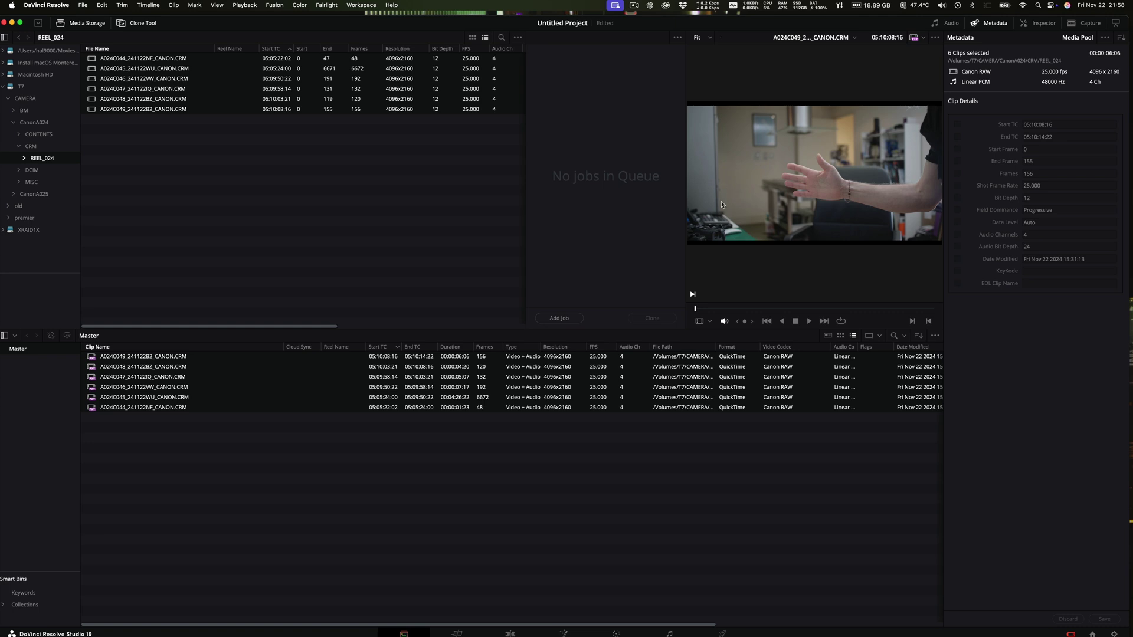
left_click(913, 38)
left_click(916, 71)
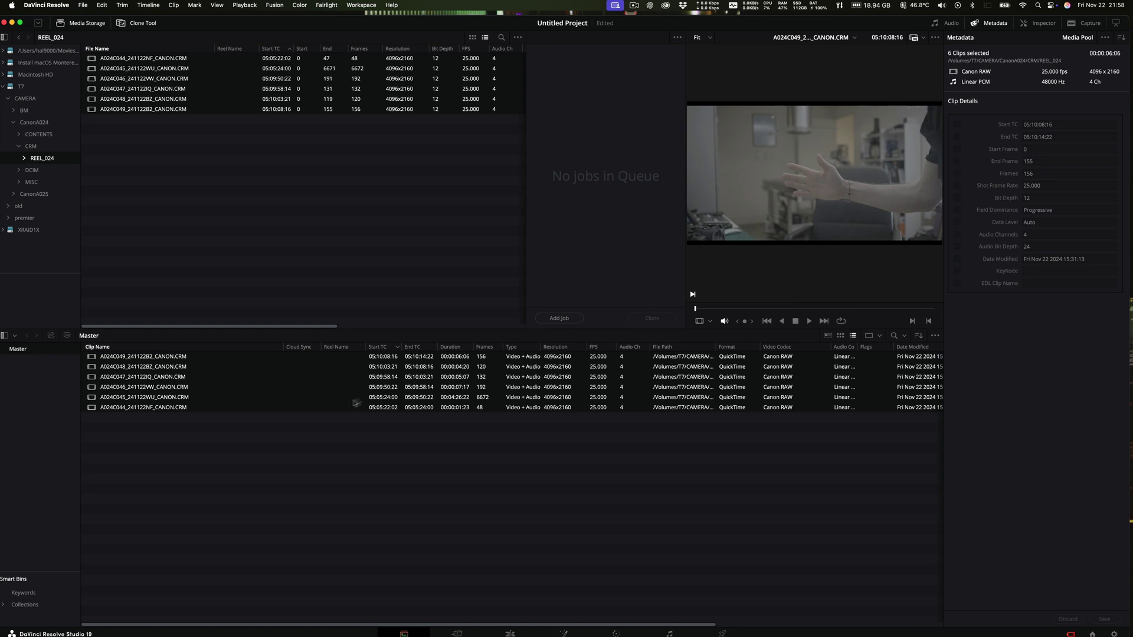
Remove all six Canon clips from the Master bin
right_click(177, 402)
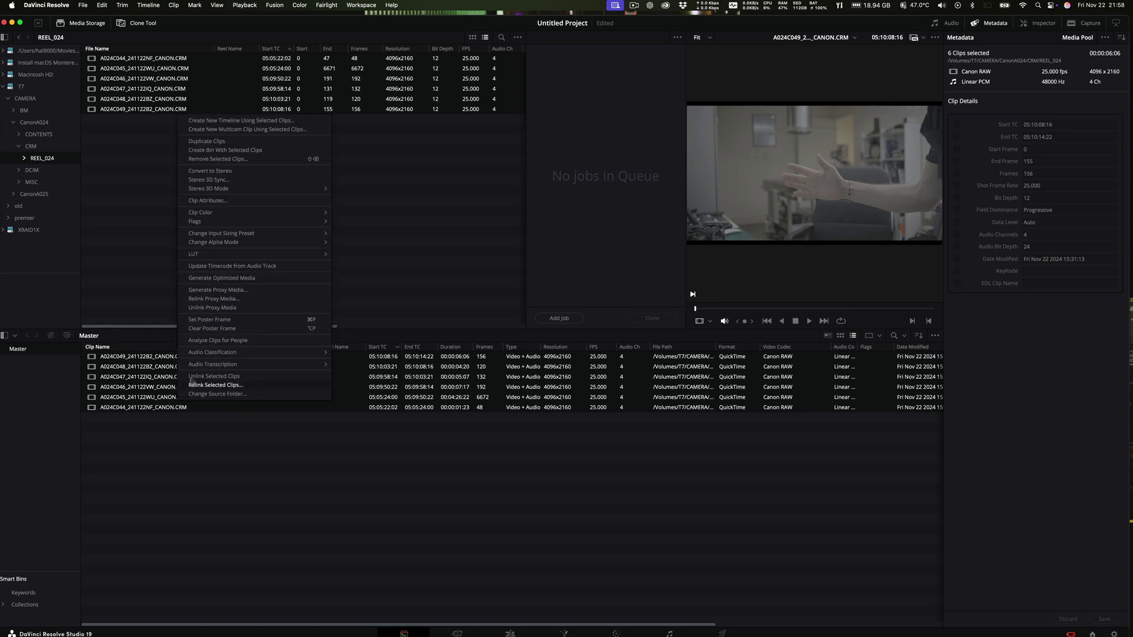
key("Escape")
left_click(190, 458)
left_click(181, 411)
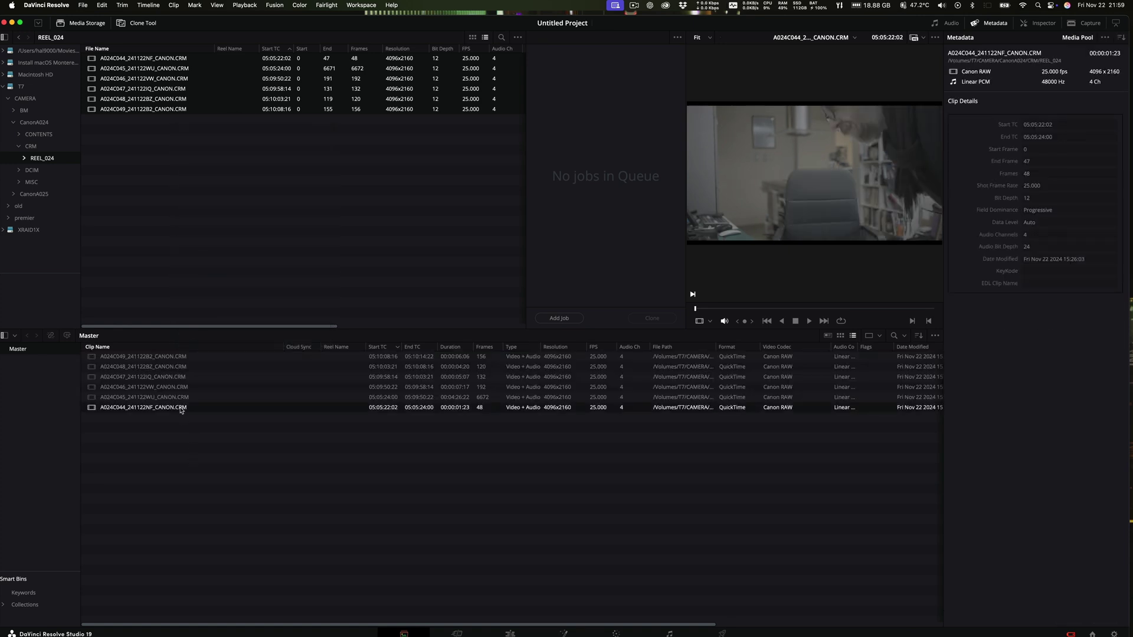
left_click(178, 359)
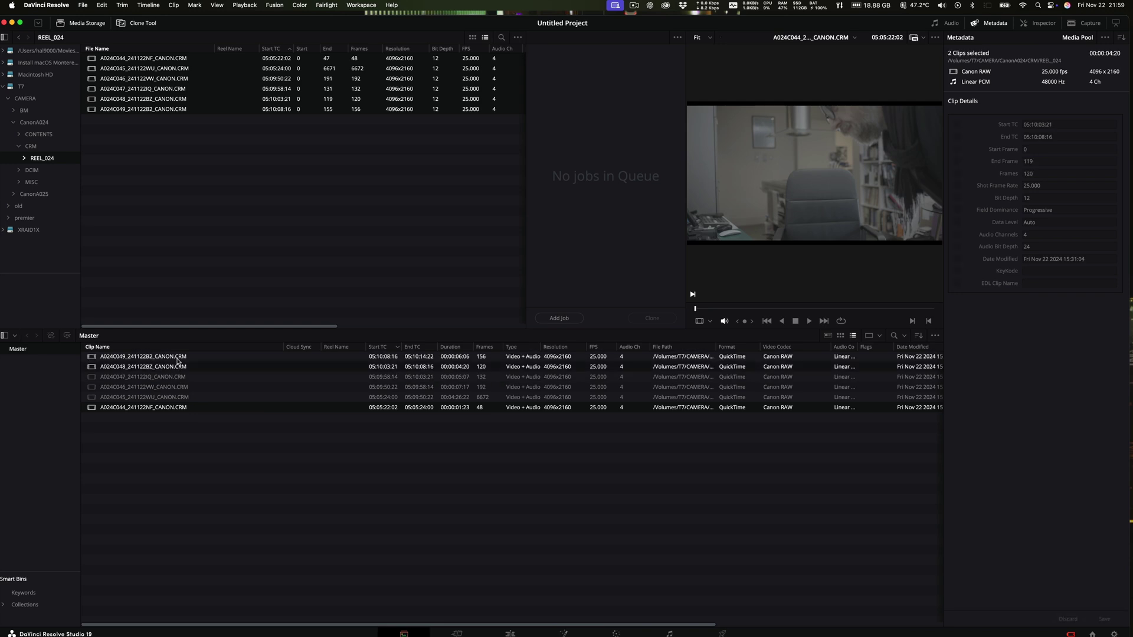
key("super+a")
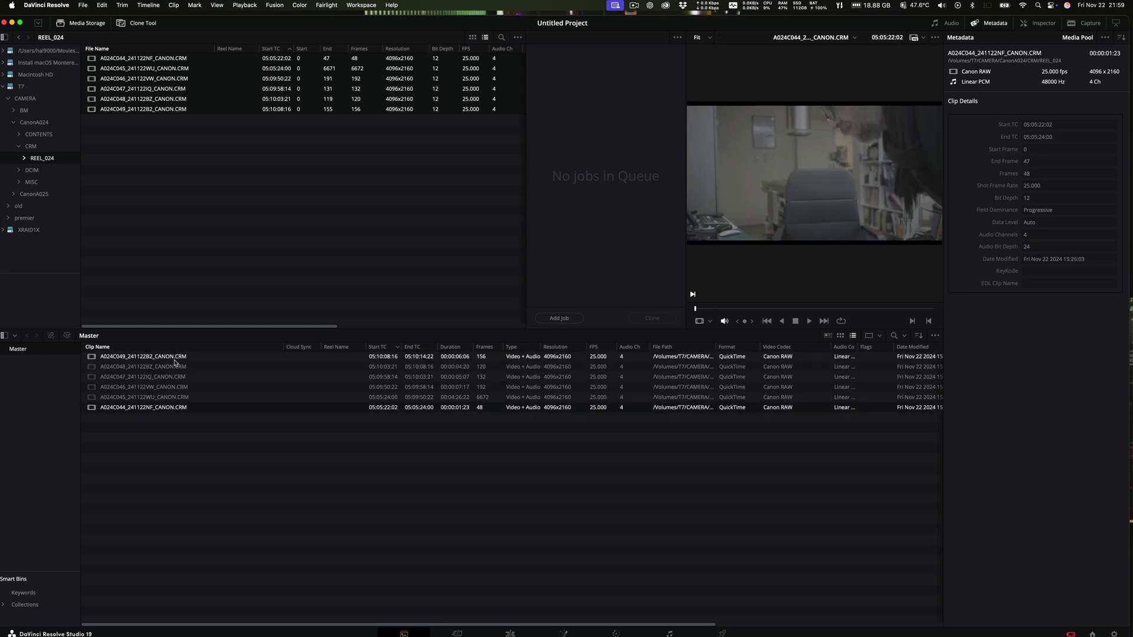
key("BackSpace")
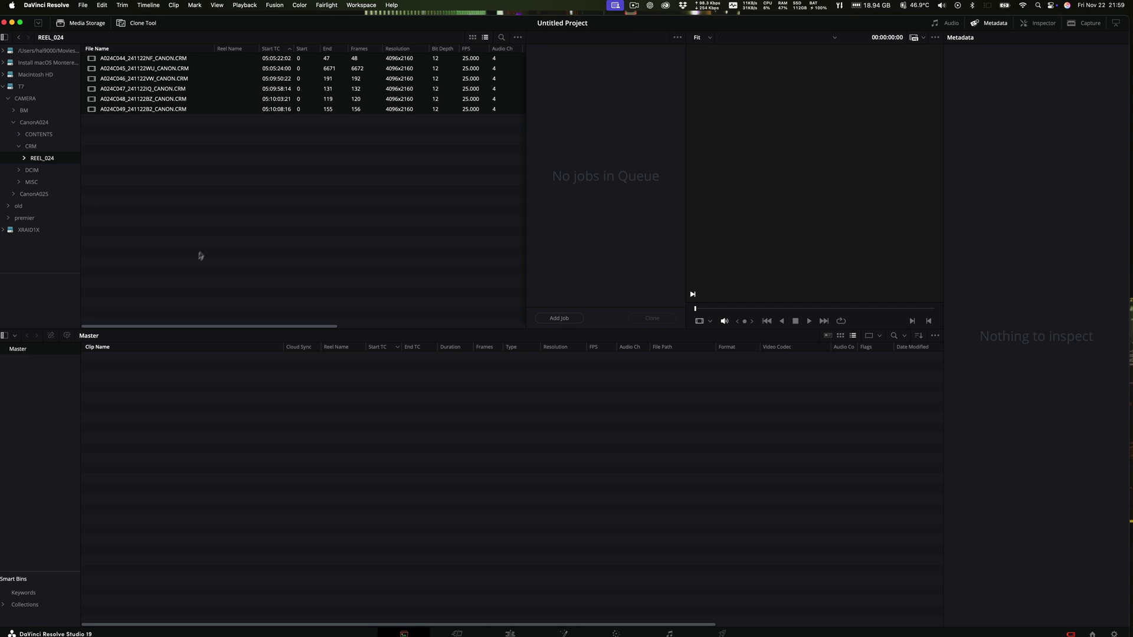
Import the six REEL_024 Canon clips and the six Video Assist MOV files from the BM folder into the Master bin
left_click_drag(99, 113, 119, 407)
left_click(13, 111)
left_click(29, 112)
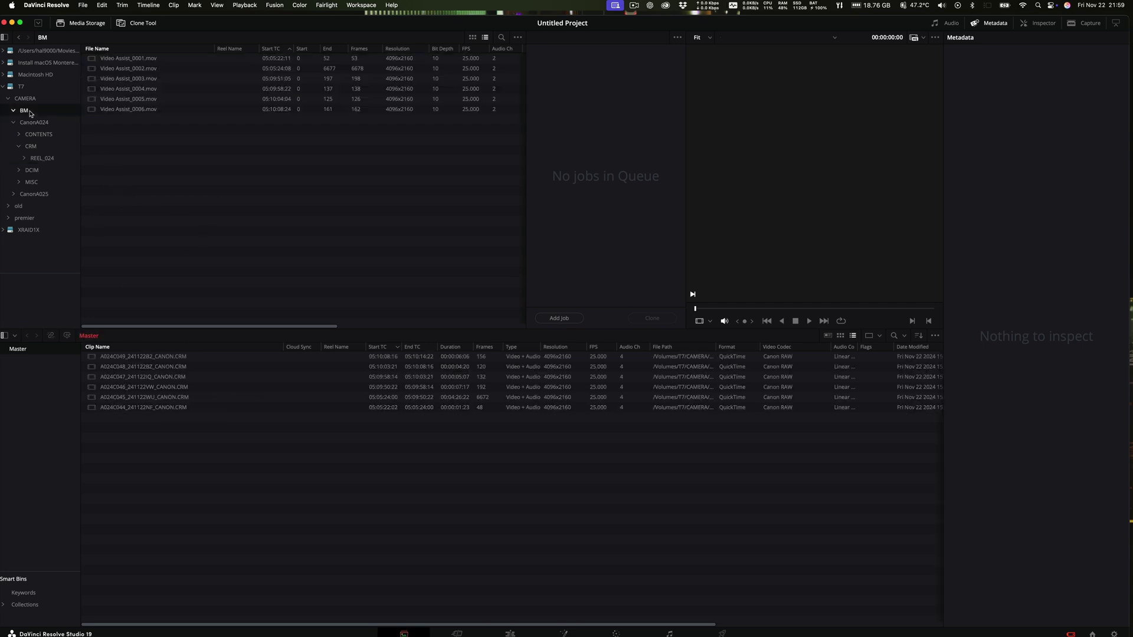
left_click(133, 59)
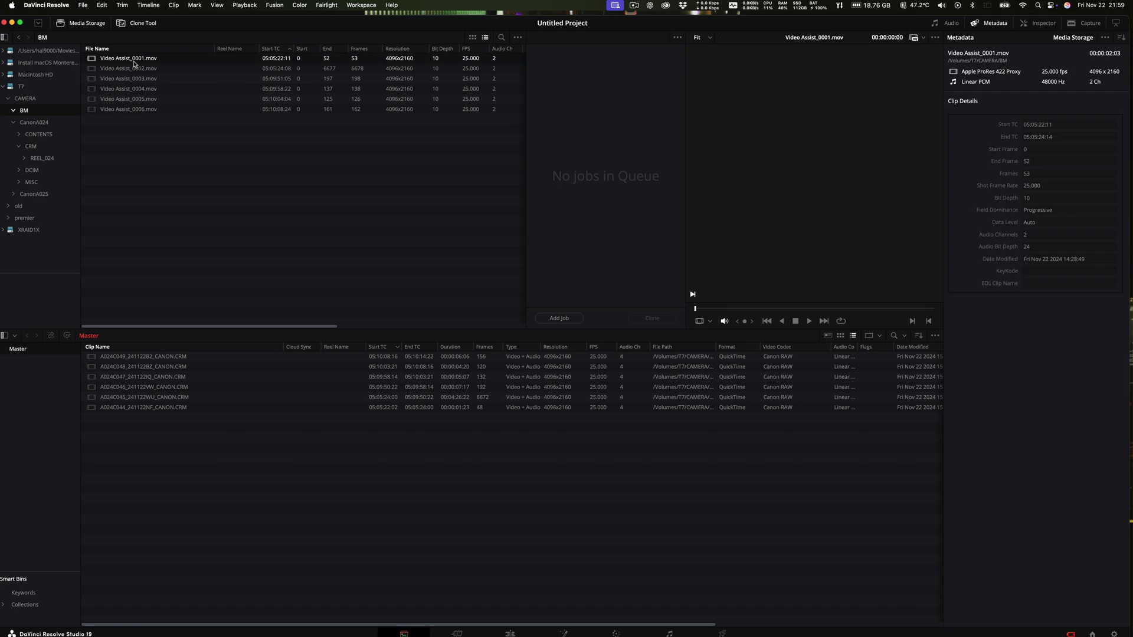
left_click(126, 106, "shift")
left_click_drag(94, 62, 109, 472)
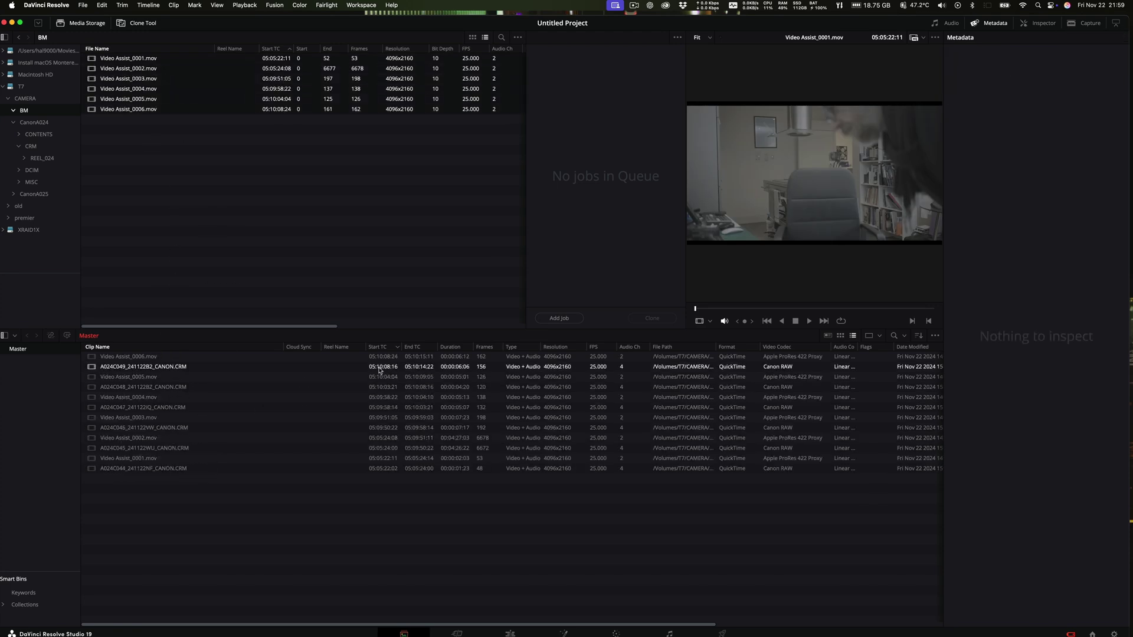
Compare the start and end timecodes of Video Assist_0006.mov and the A024C049 Canon clip in the Master bin
left_click(378, 348)
left_click(380, 348)
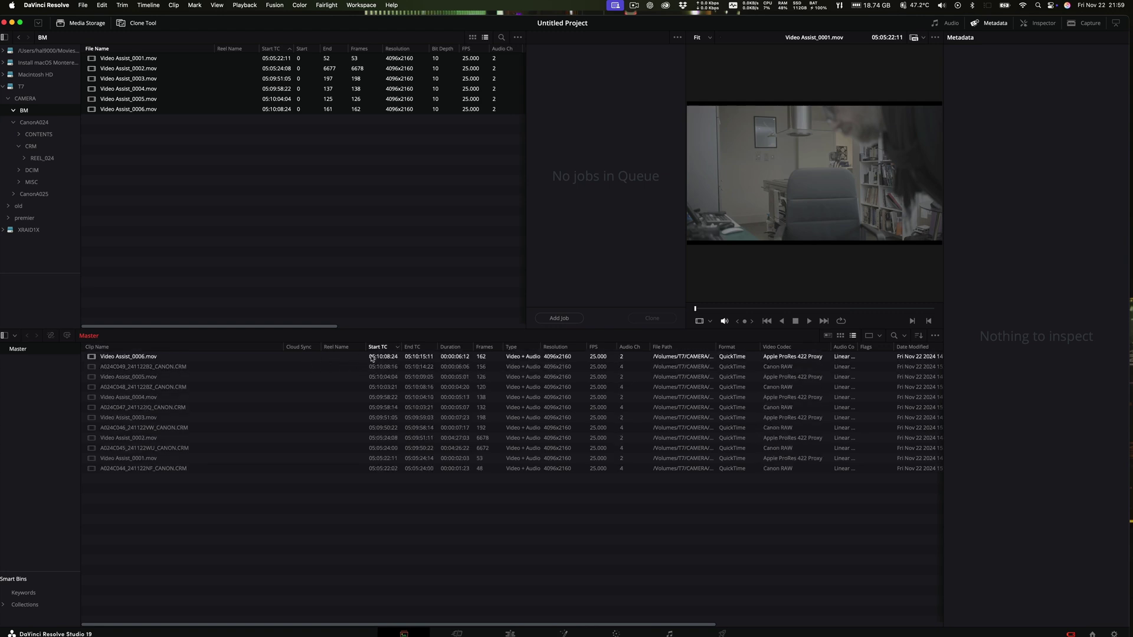
left_click(384, 367)
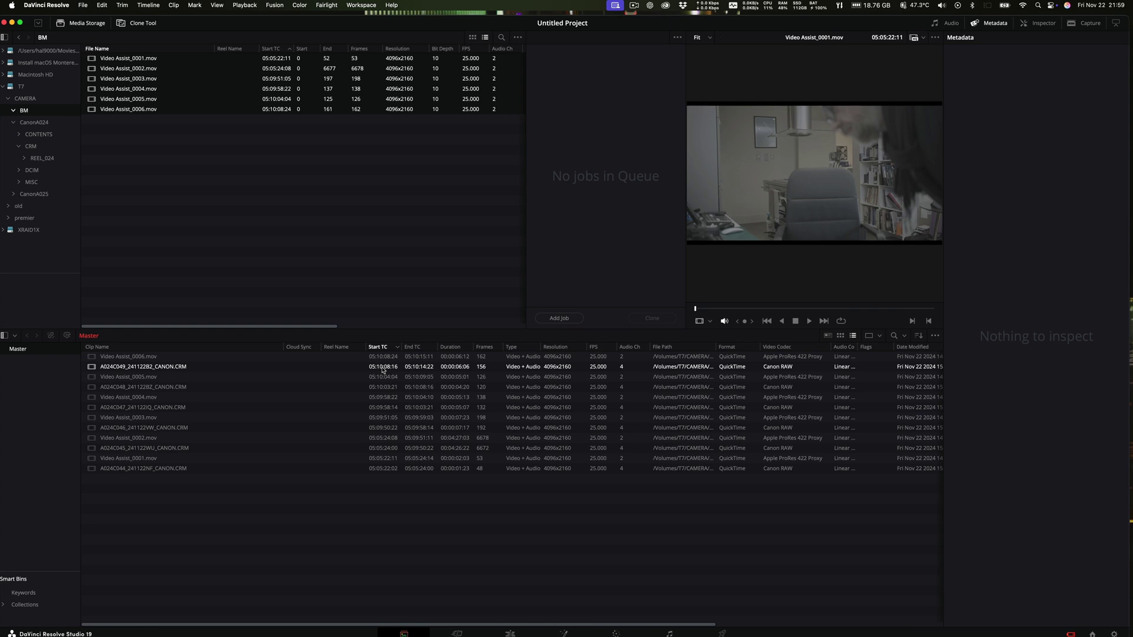
left_click(420, 359)
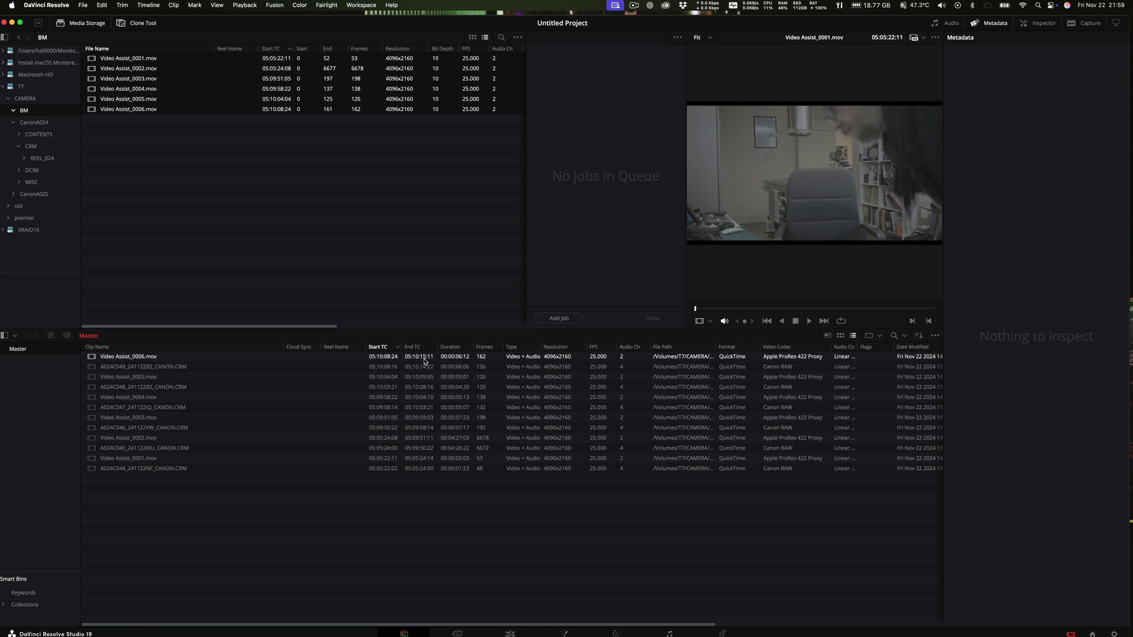
left_click(420, 368)
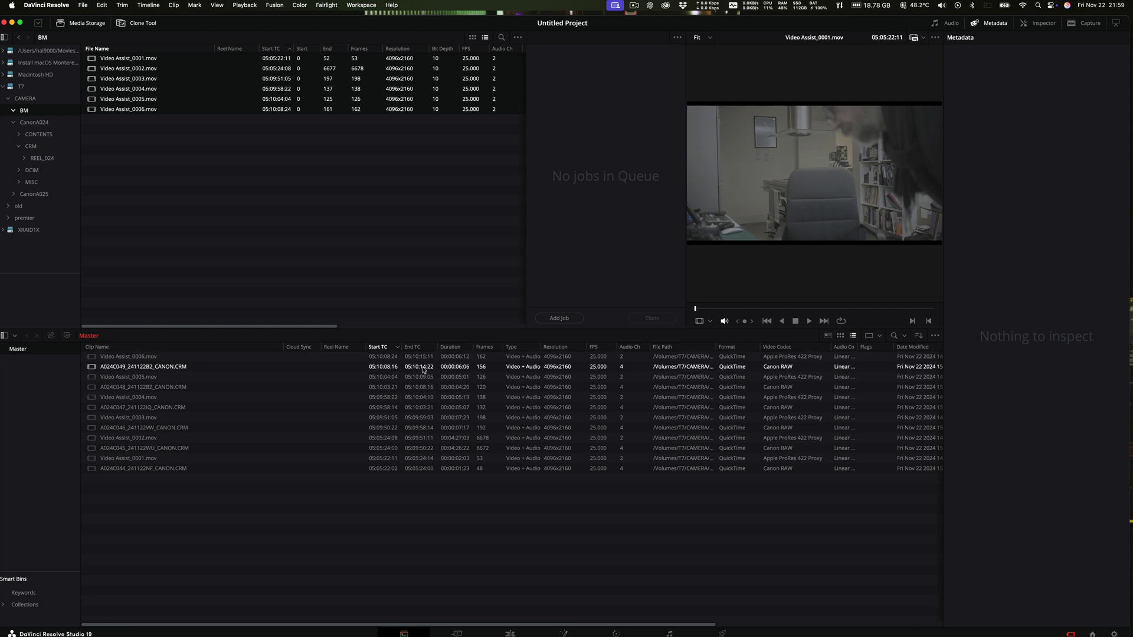
left_click(432, 357)
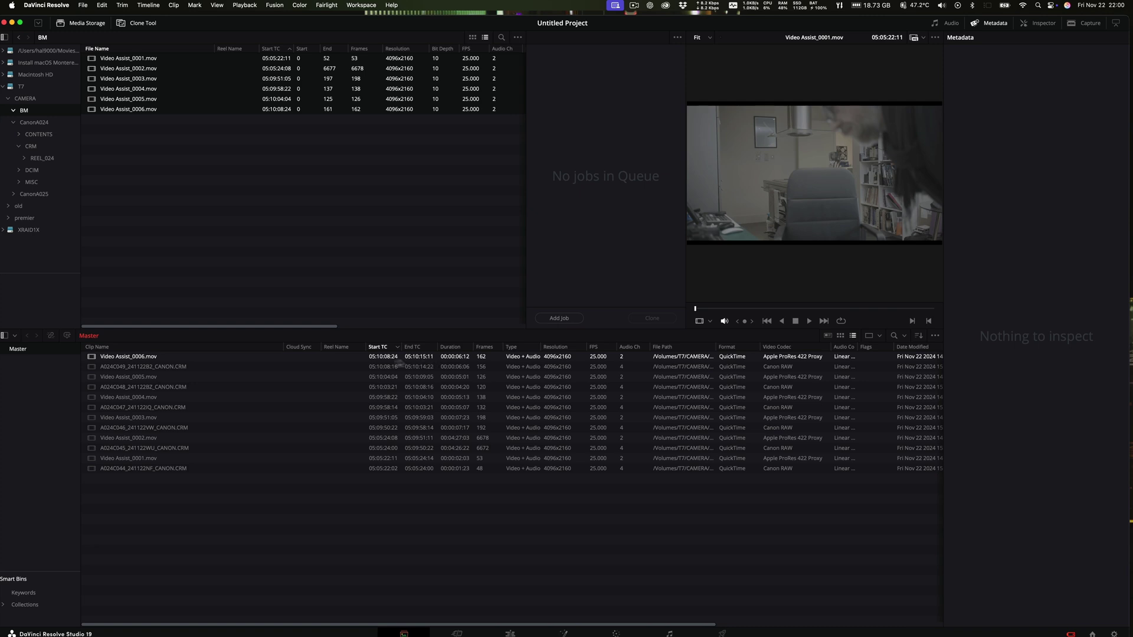
Clear all twelve clips from the Master bin and import only the six Video Assist MOV files from the BM folder
left_click(184, 469)
left_click(163, 357, "shift")
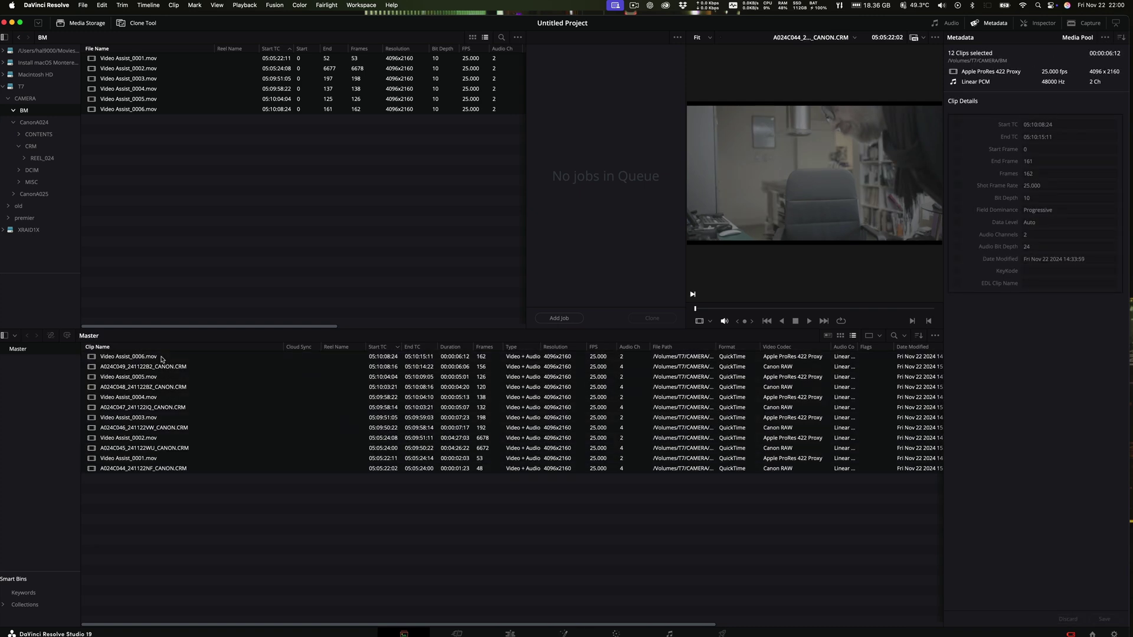
key("BackSpace")
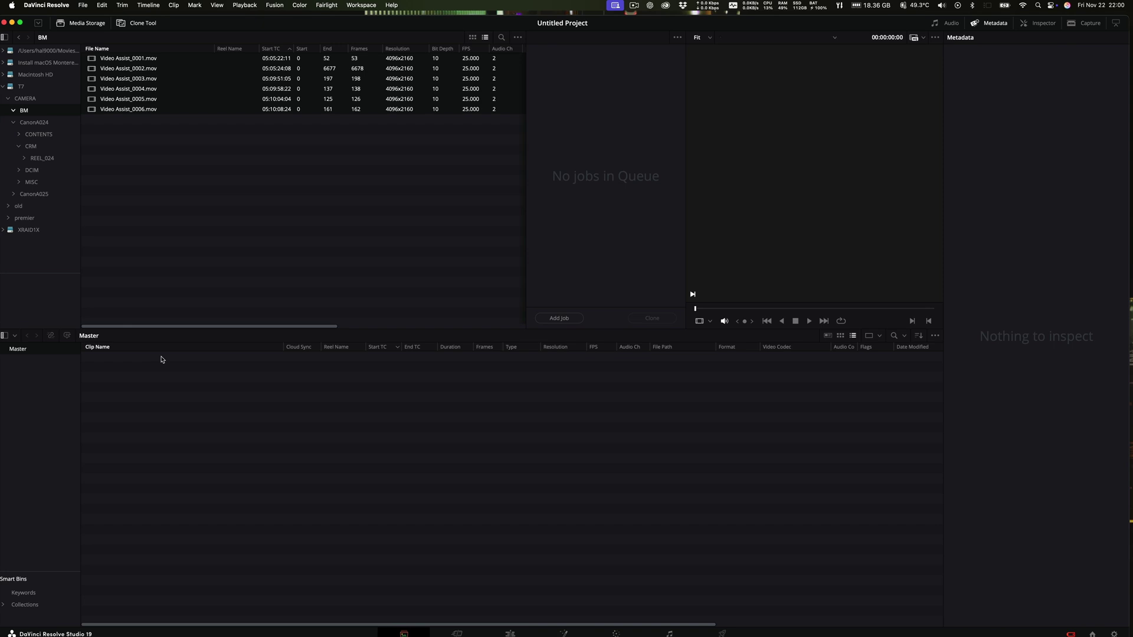
left_click_drag(92, 60, 157, 389)
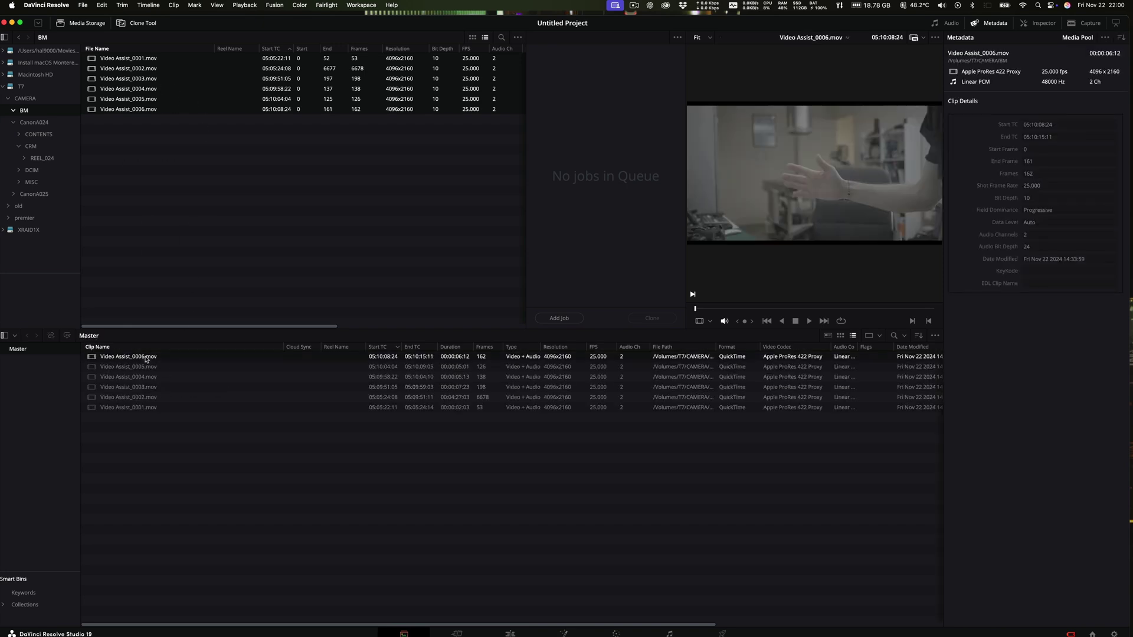
Create a timeline named Timeline 1 from the six Video Assist clips and show it on the Edit page
right_click(136, 391)
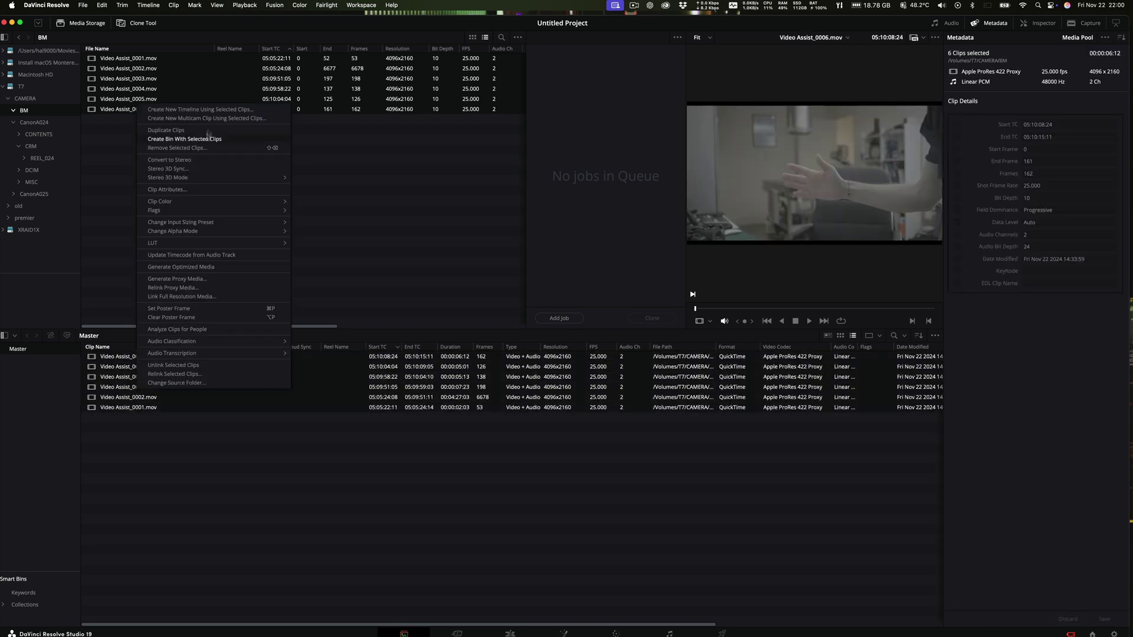
left_click(201, 110)
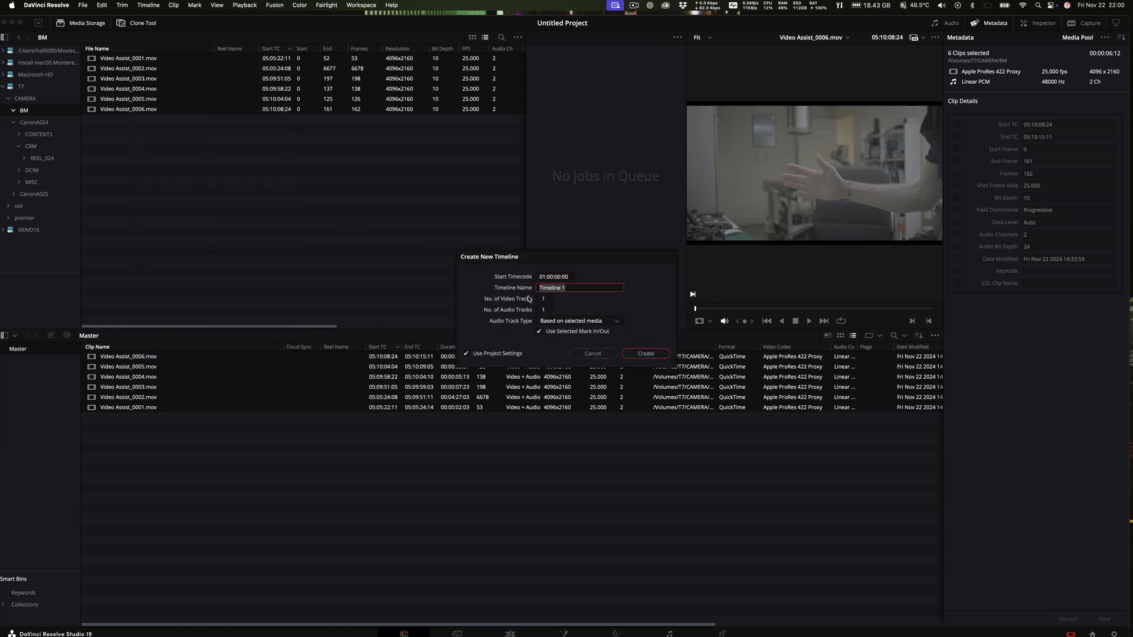
left_click(646, 353)
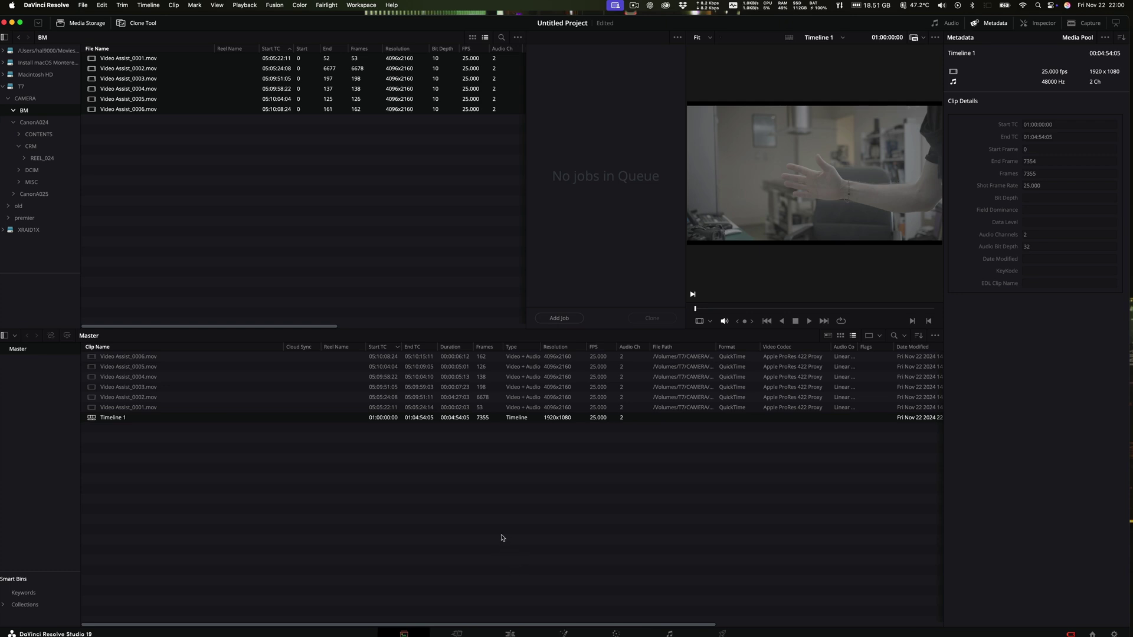
left_click(510, 633)
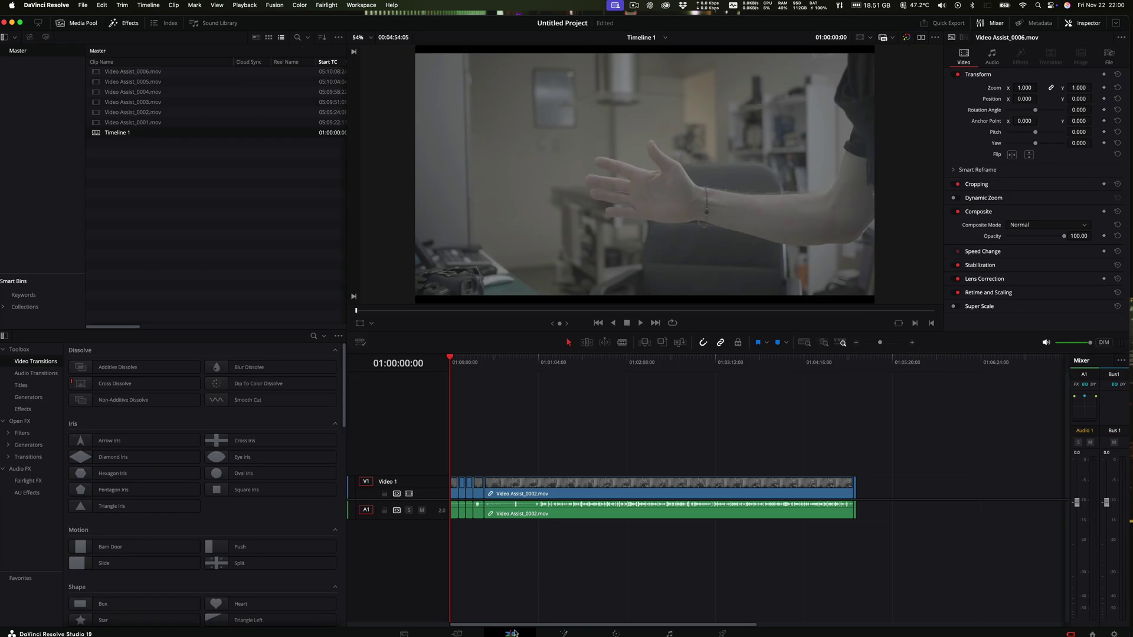
mouse_move(454, 362)
left_mouse_down()
mouse_move(592, 364)
mouse_move(448, 366)
left_mouse_up()
Try to reconform Timeline 1 from media storage
right_click(95, 136)
mouse_move(117, 143)
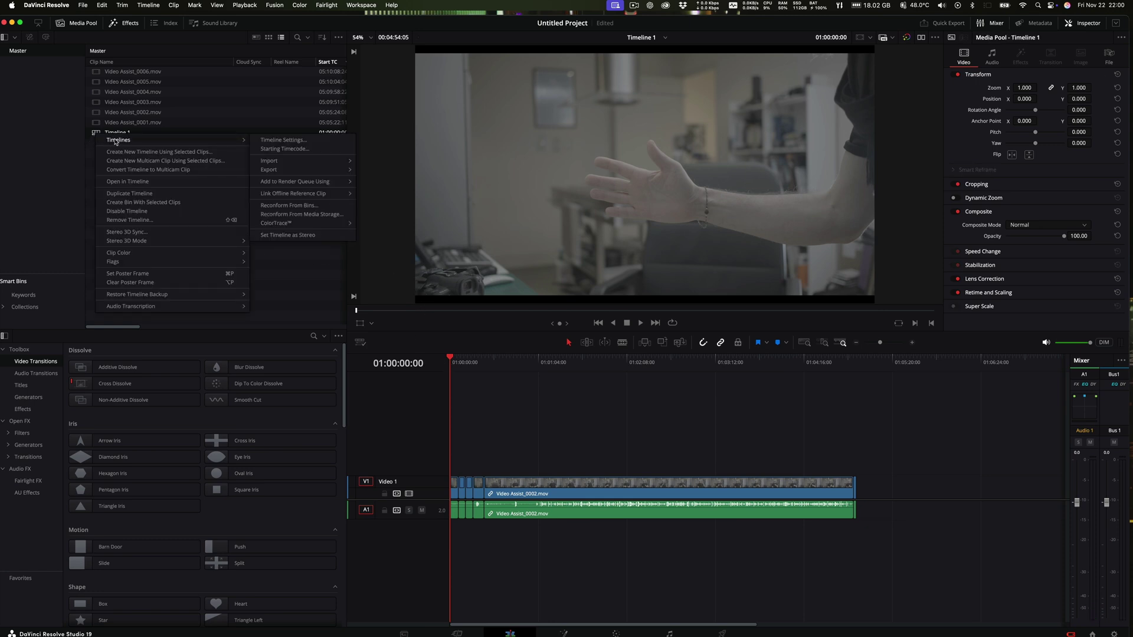
left_click(274, 214)
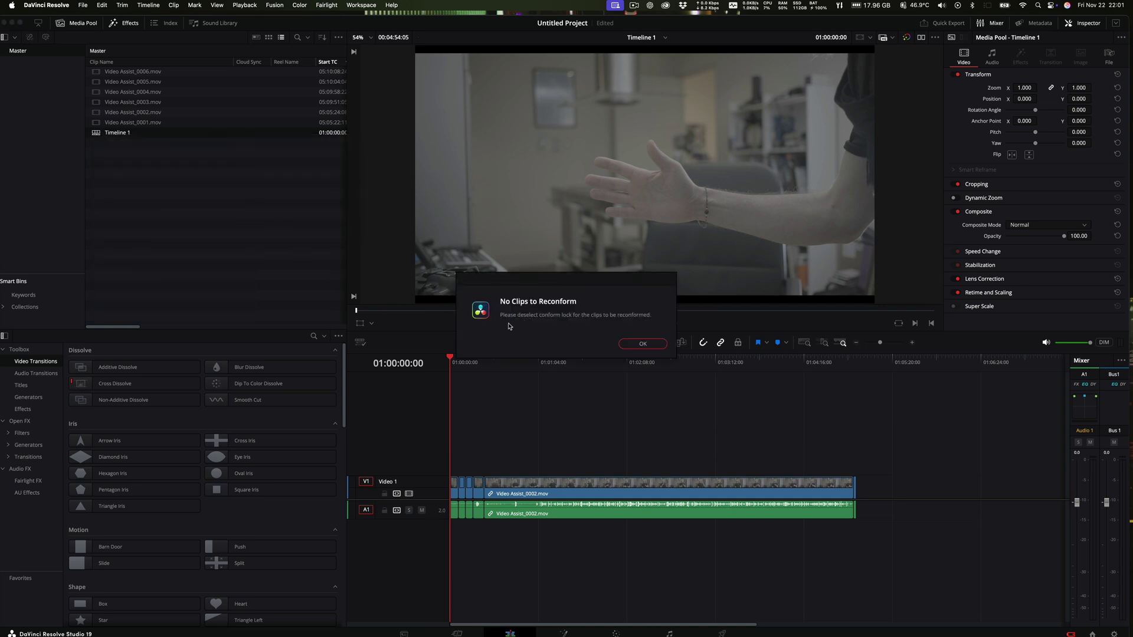
left_click(635, 344)
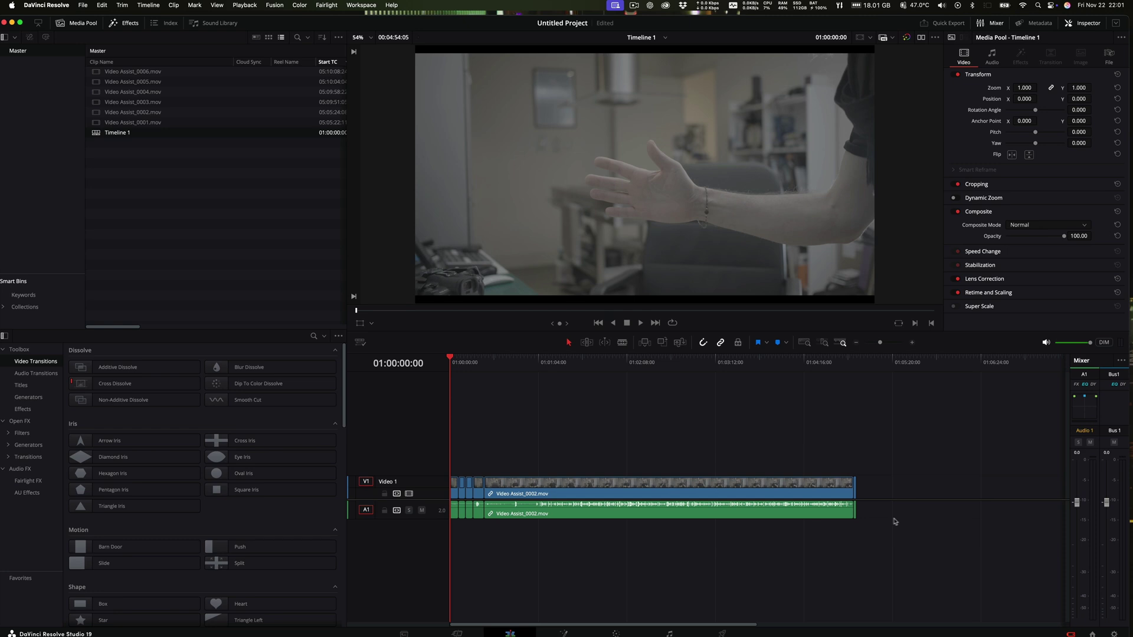
Disable the conform lock on all clips in Timeline 1
left_click_drag(931, 536, 452, 446)
right_click(546, 490)
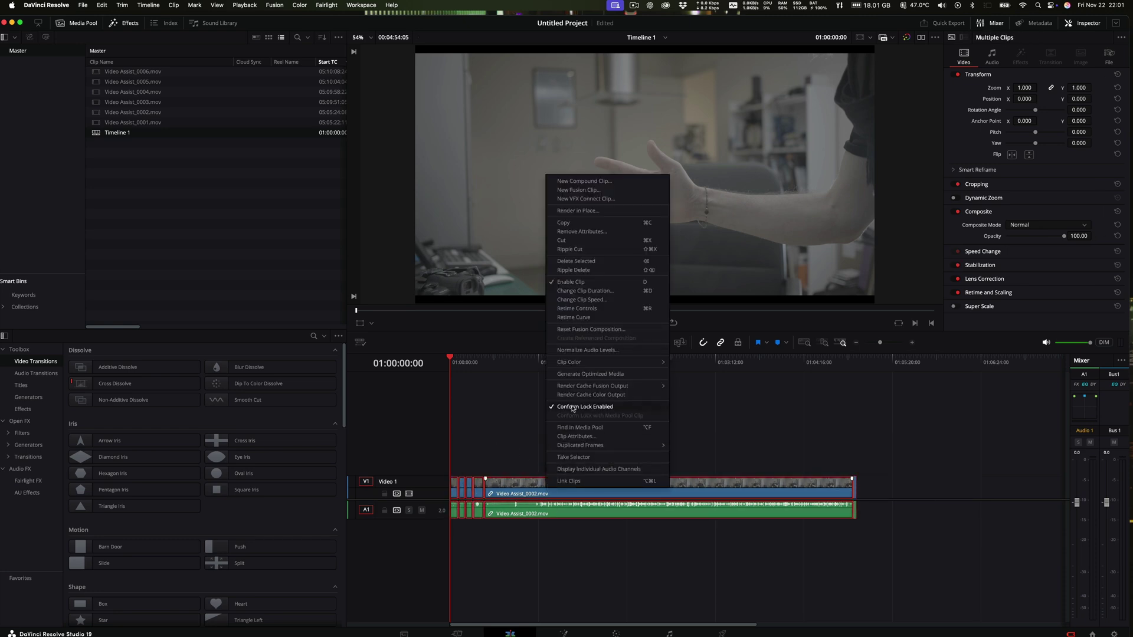
left_click(611, 409)
left_click(616, 460)
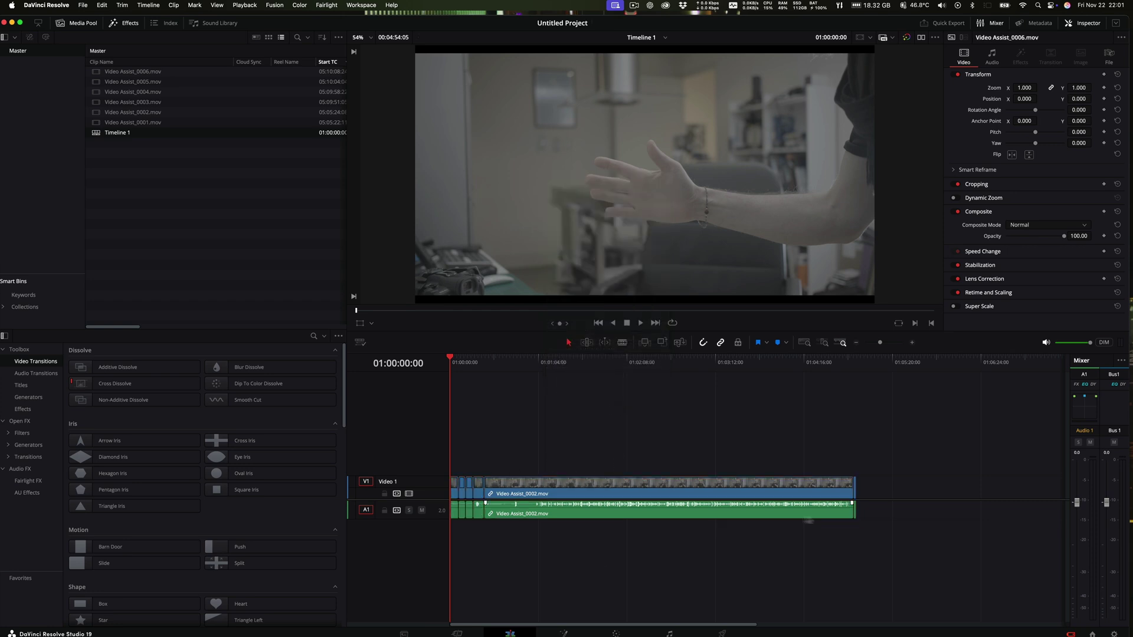
Try to reconform all clips of Timeline 1 from the CanonA024 card's REEL_024 media storage folder, matching by source timecode
left_click_drag(879, 533, 453, 416)
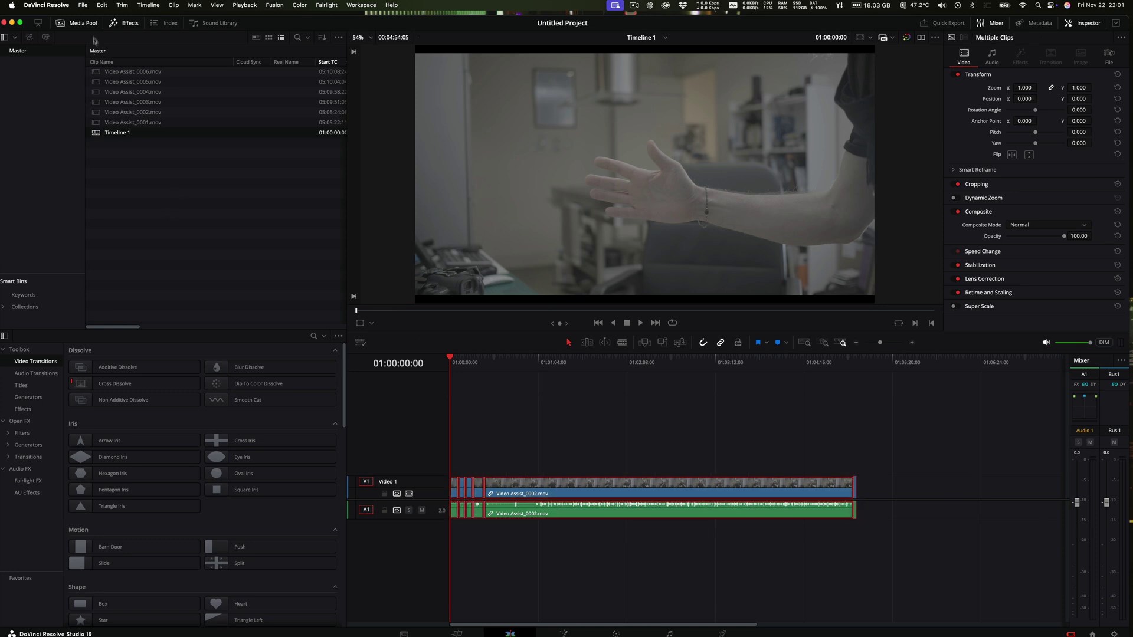
right_click(98, 133)
mouse_move(119, 141)
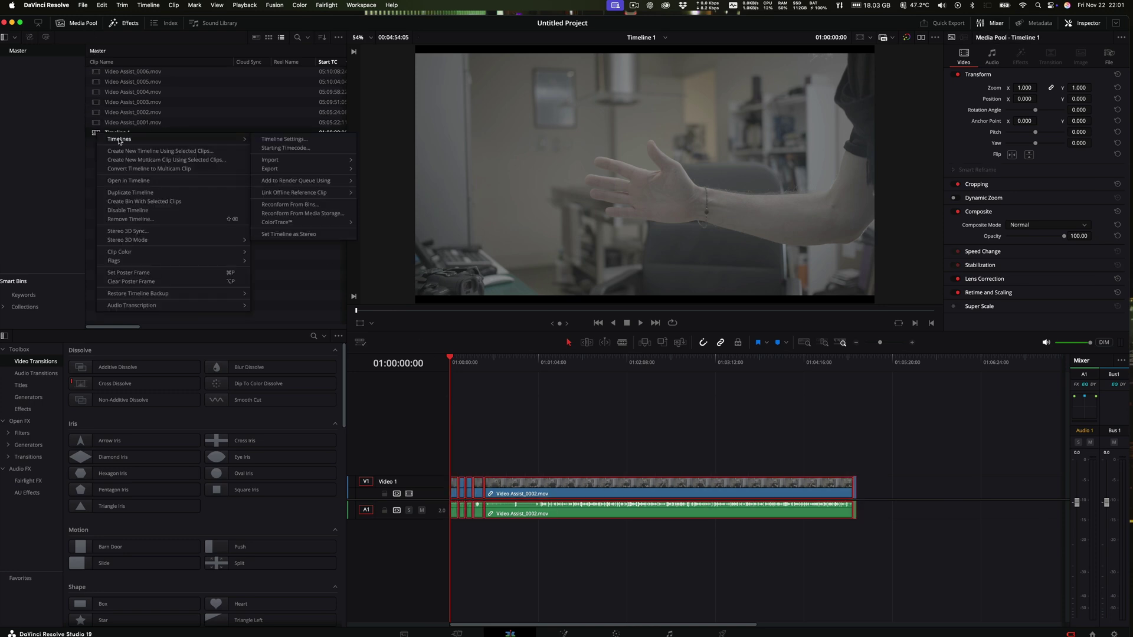
left_click(290, 213)
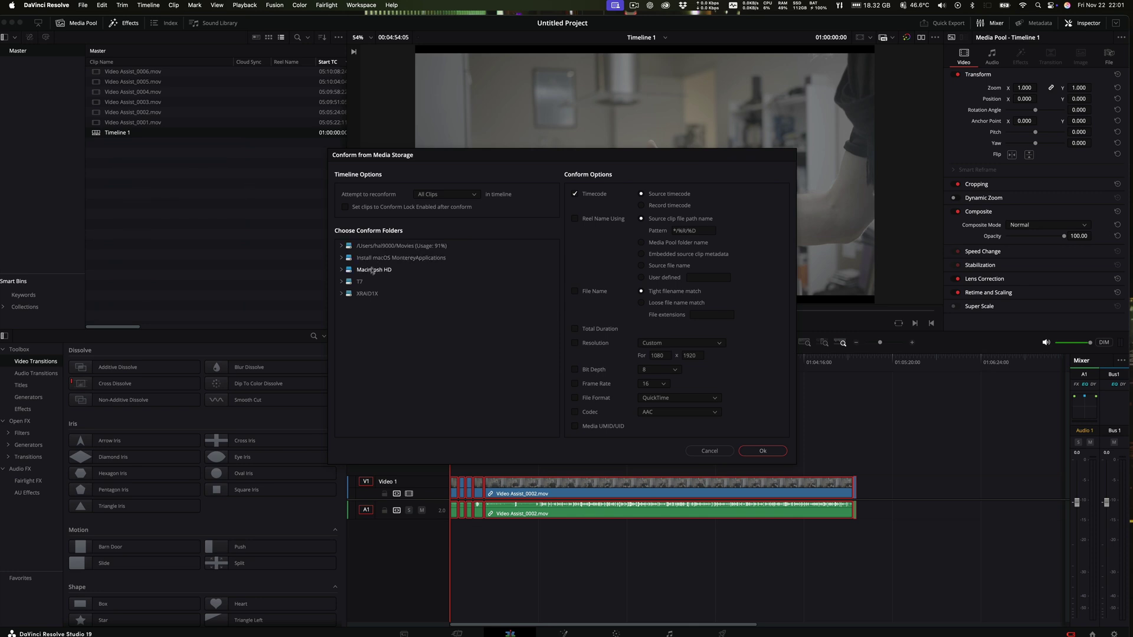
left_click(344, 282)
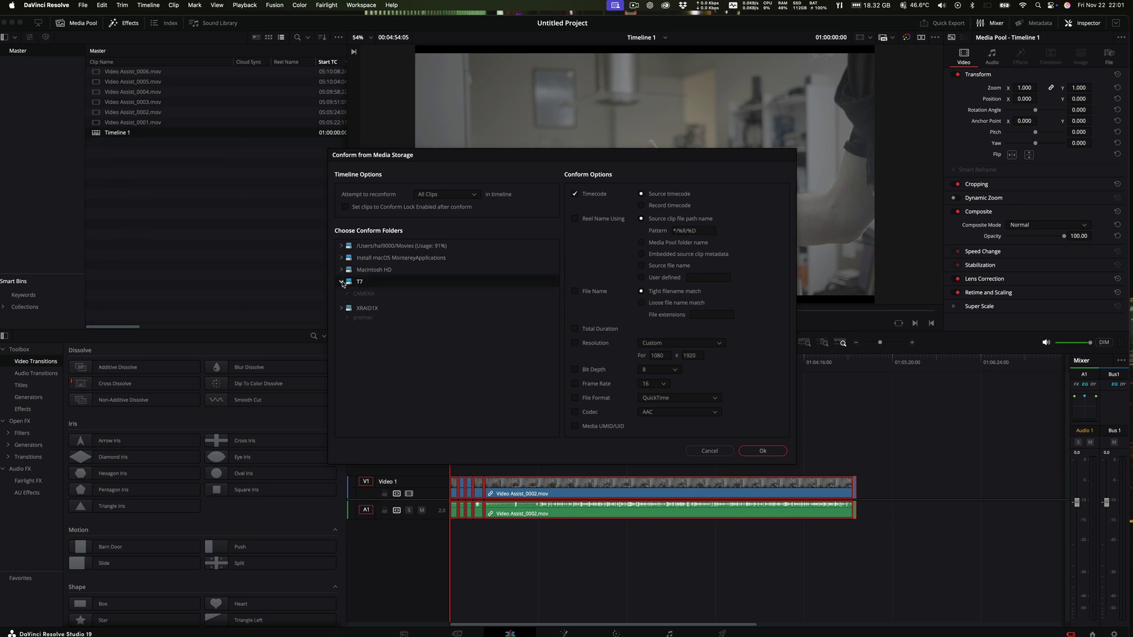
left_click(346, 293)
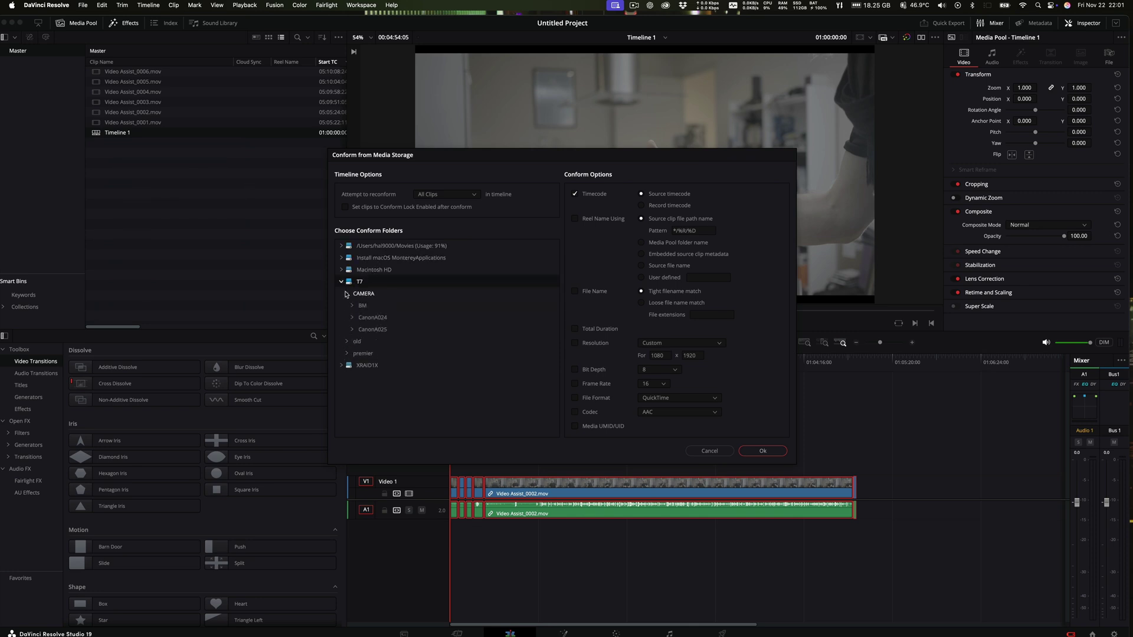
left_click(352, 330)
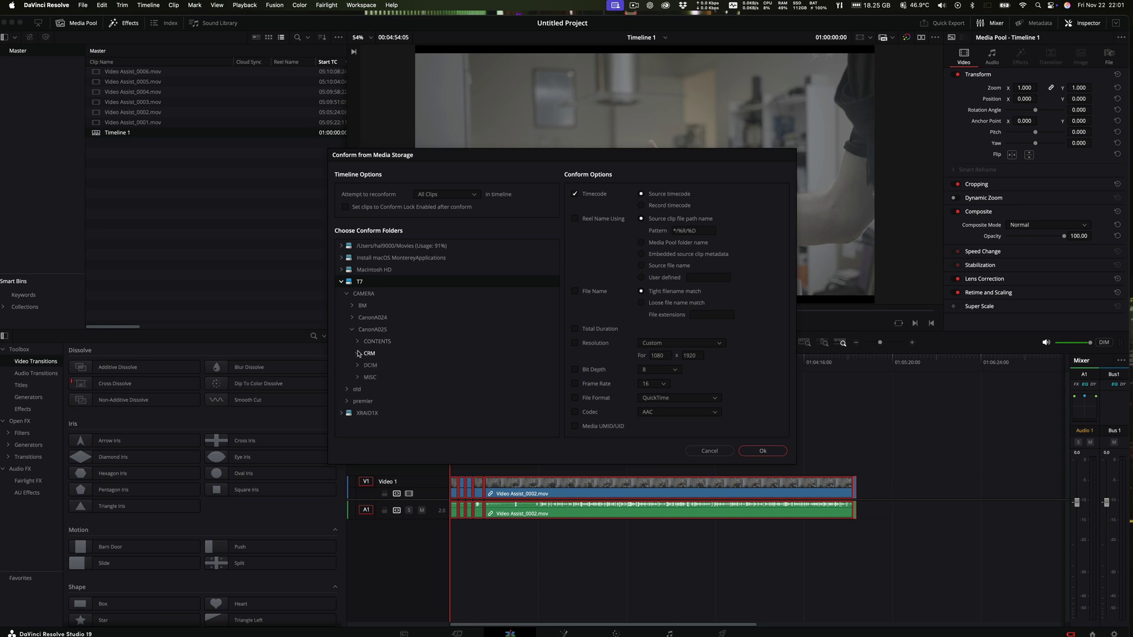
left_click(353, 318)
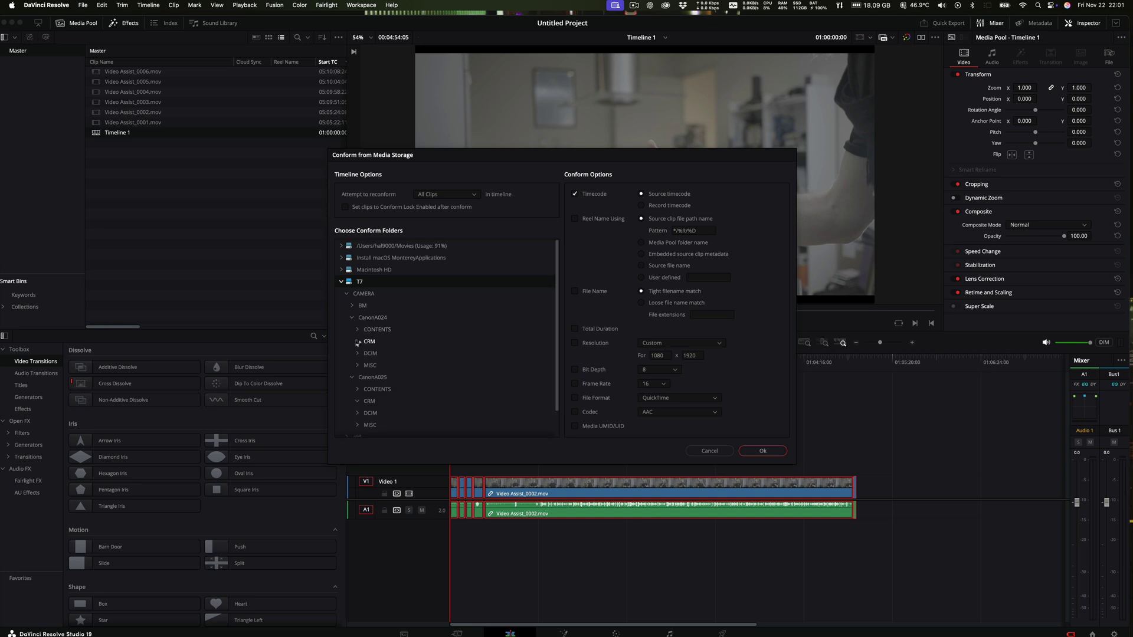
left_click(357, 342)
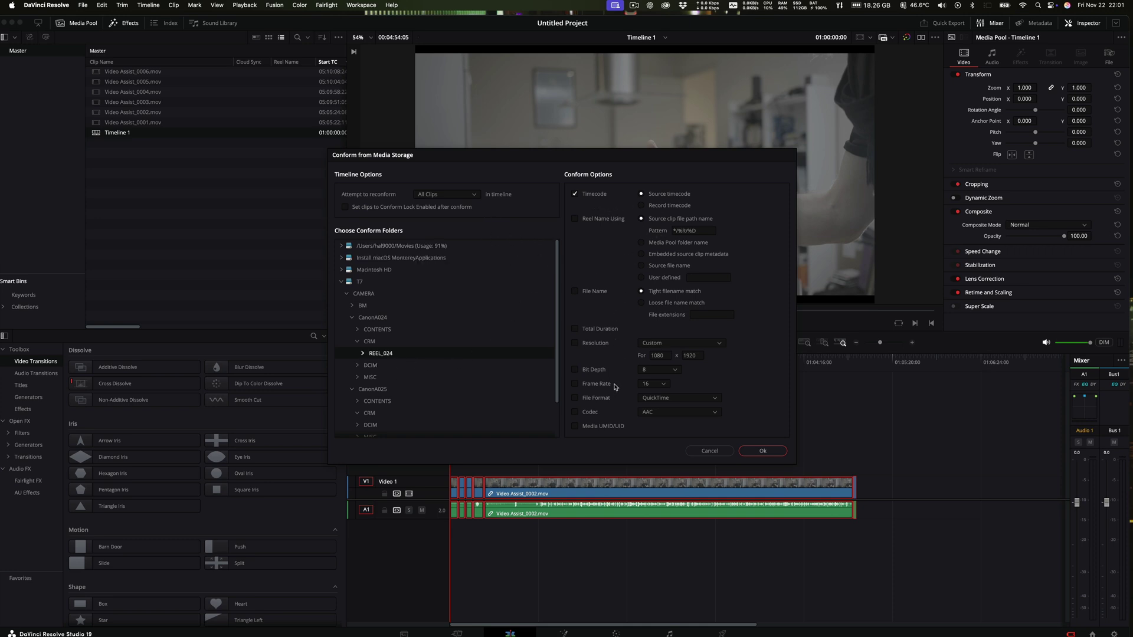
left_click(761, 451)
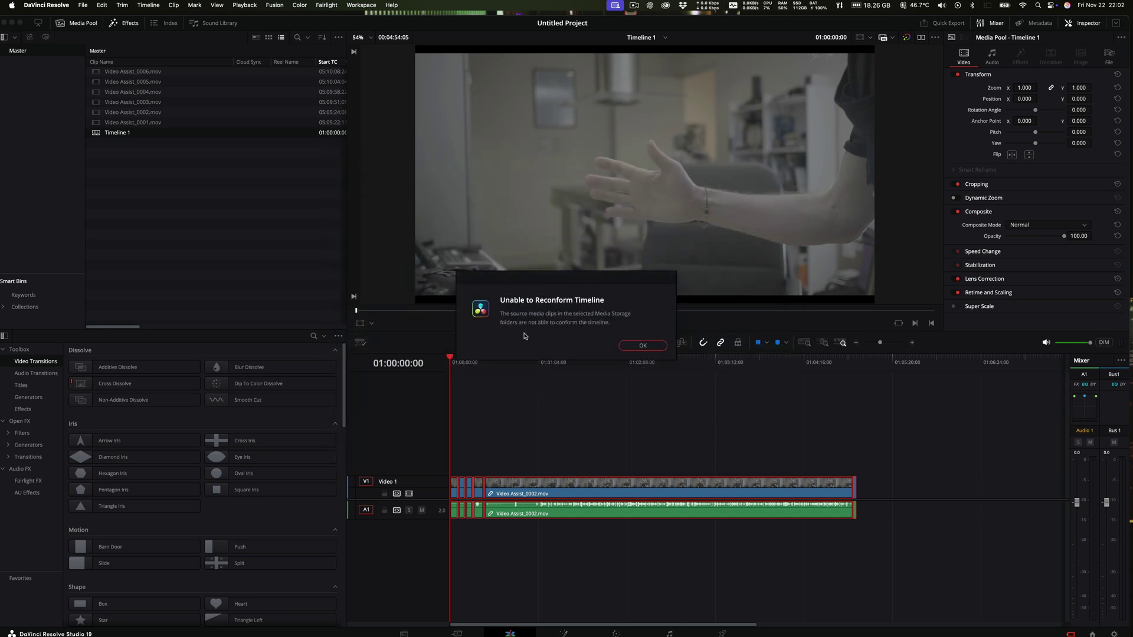
left_click(643, 346)
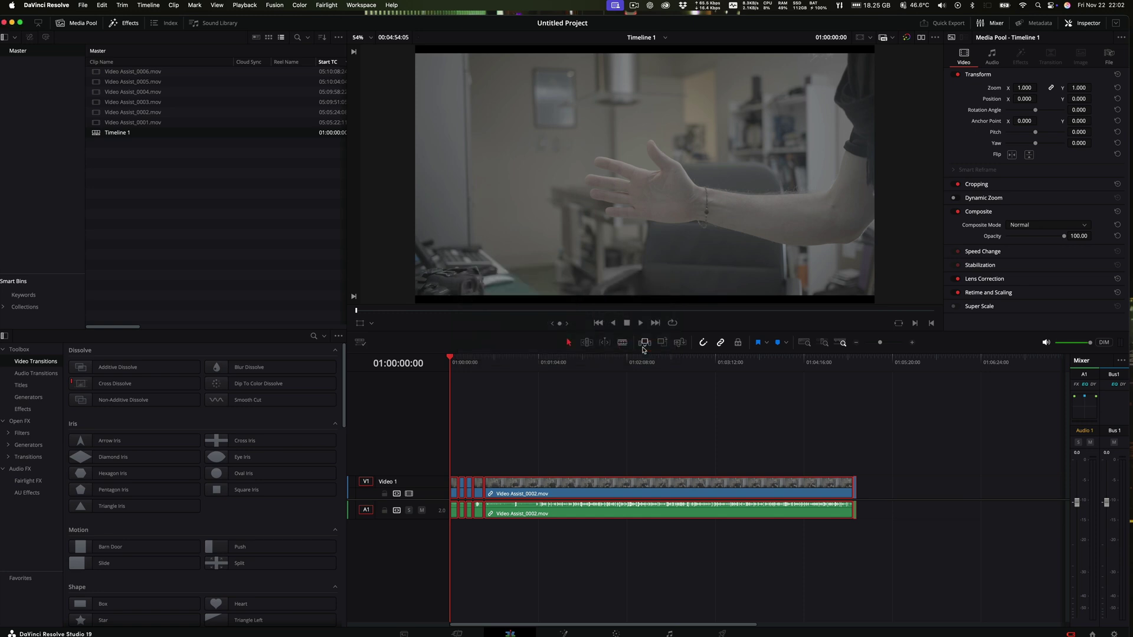
left_click(586, 384)
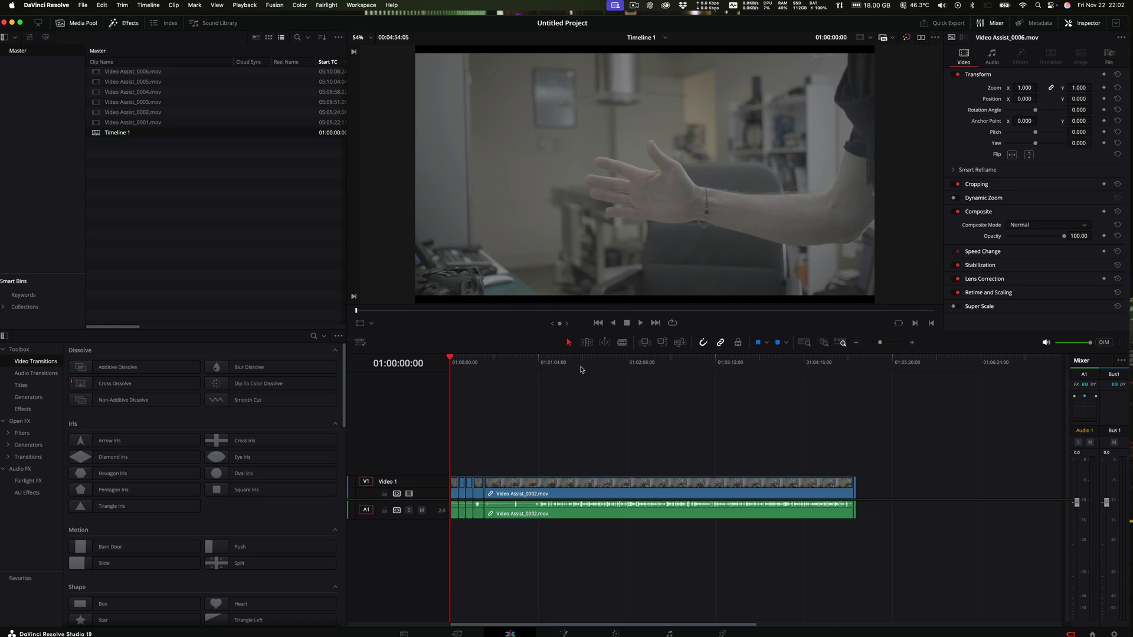
Trim both ends of Video Assist_0006.mov and Video Assist_0005.mov and the start of Video Assist_0004.mov in the timeline
key("super+equal")
key("super+equal")
key("super+equal")
key("super+equal")
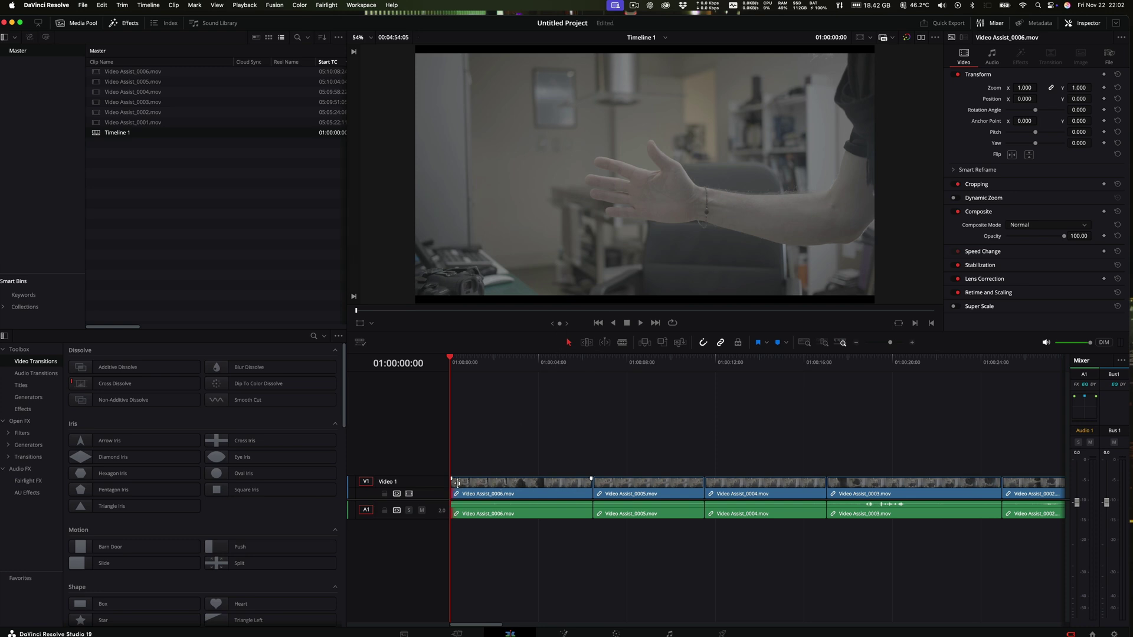
left_click_drag(457, 483, 466, 483)
mouse_move(586, 486)
left_mouse_down()
mouse_move(566, 486)
mouse_move(606, 486)
left_mouse_up()
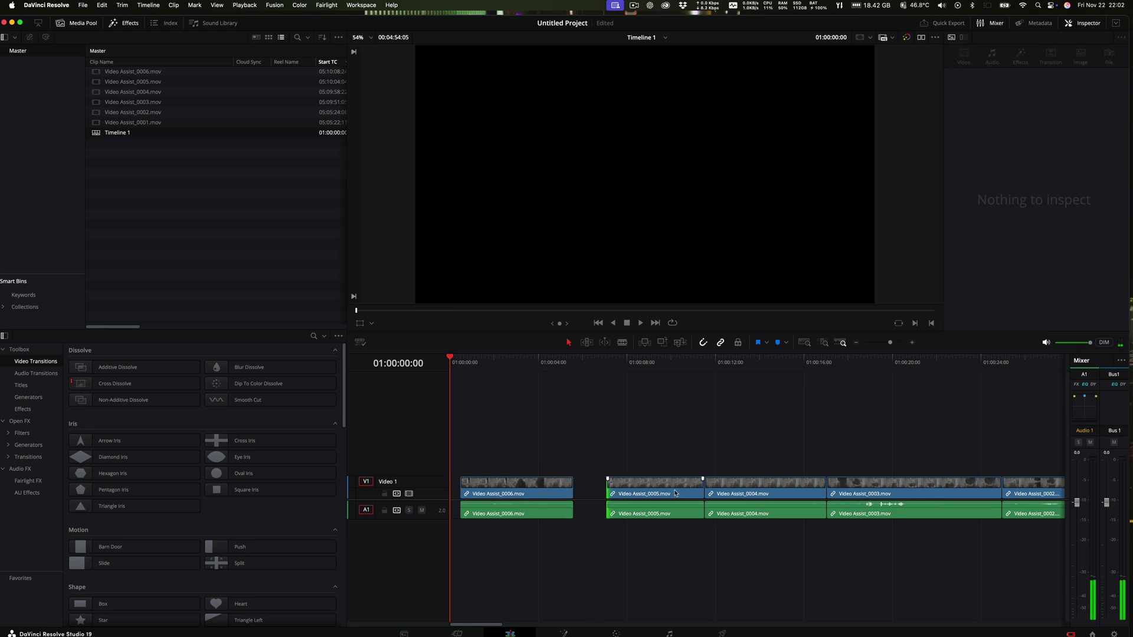
mouse_move(701, 487)
left_mouse_down()
mouse_move(676, 488)
mouse_move(719, 487)
left_mouse_up()
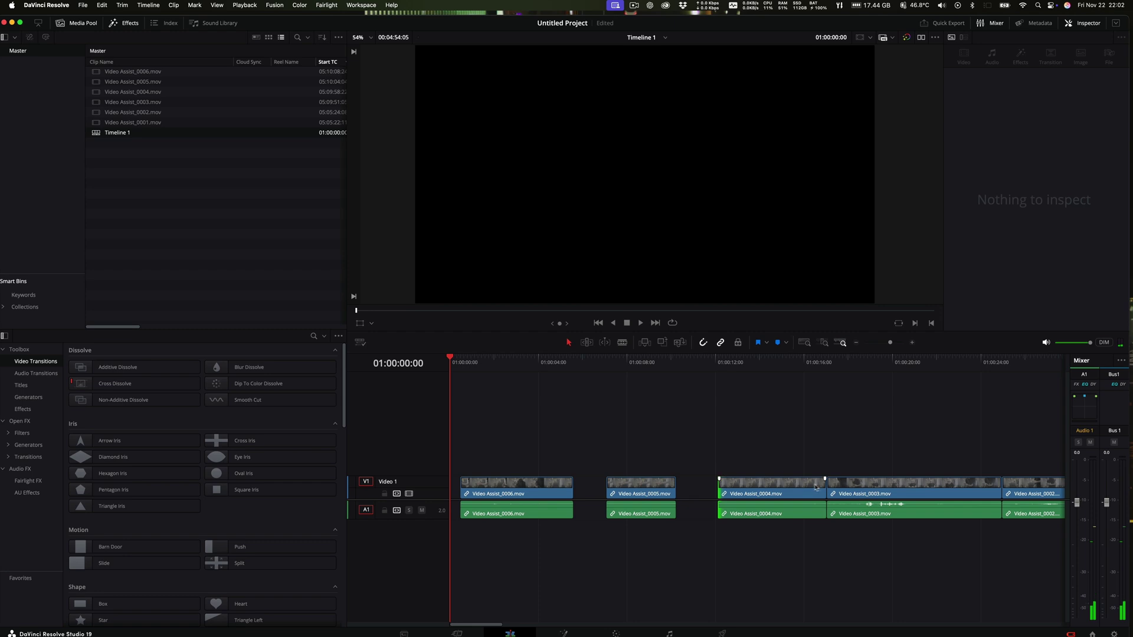
Trim Video Assist_0003.mov at both ends, butt it against Video Assist_0004.mov, and trim Video Assist_0002.mov's start, deleting the gap before it
left_click(820, 486)
left_click_drag(820, 485, 852, 488)
left_click(841, 487)
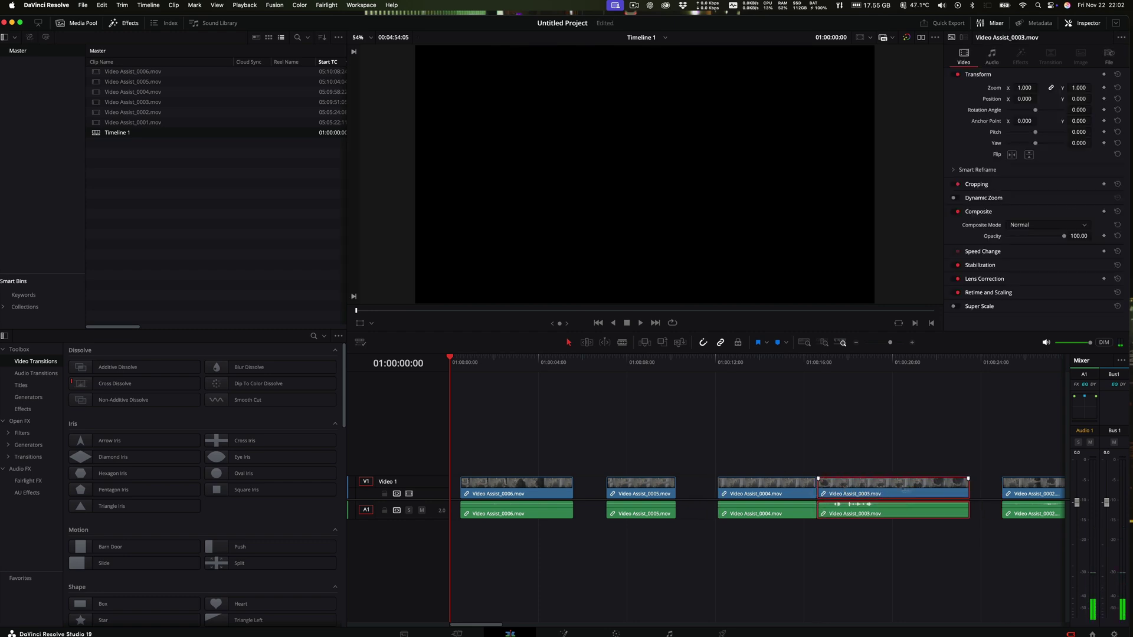
left_click_drag(964, 487, 1014, 487)
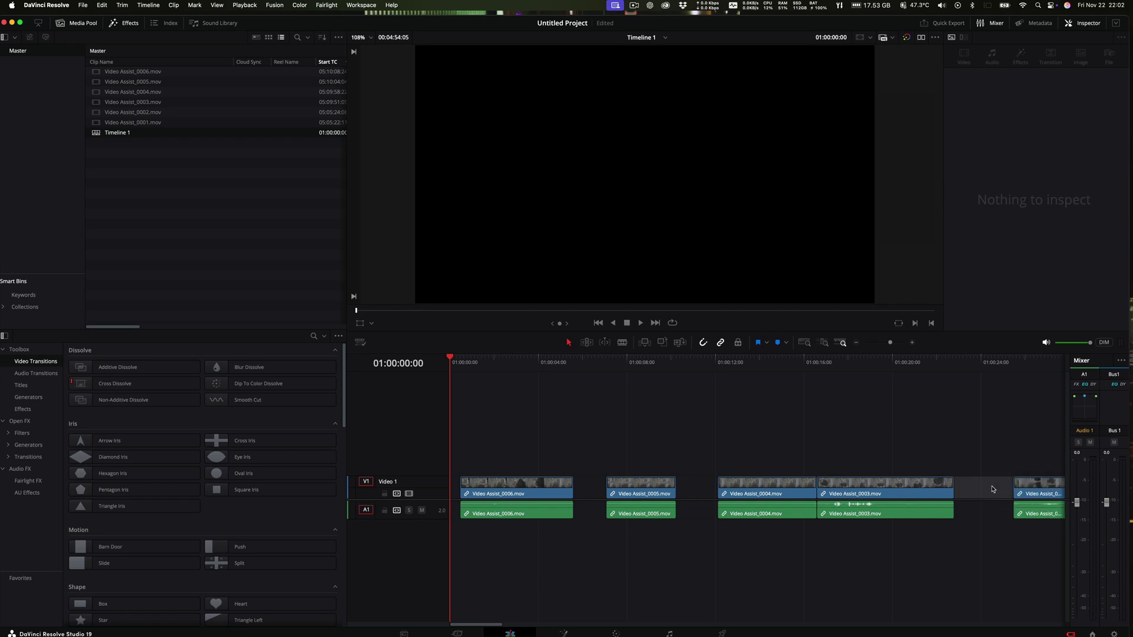
key("BackSpace")
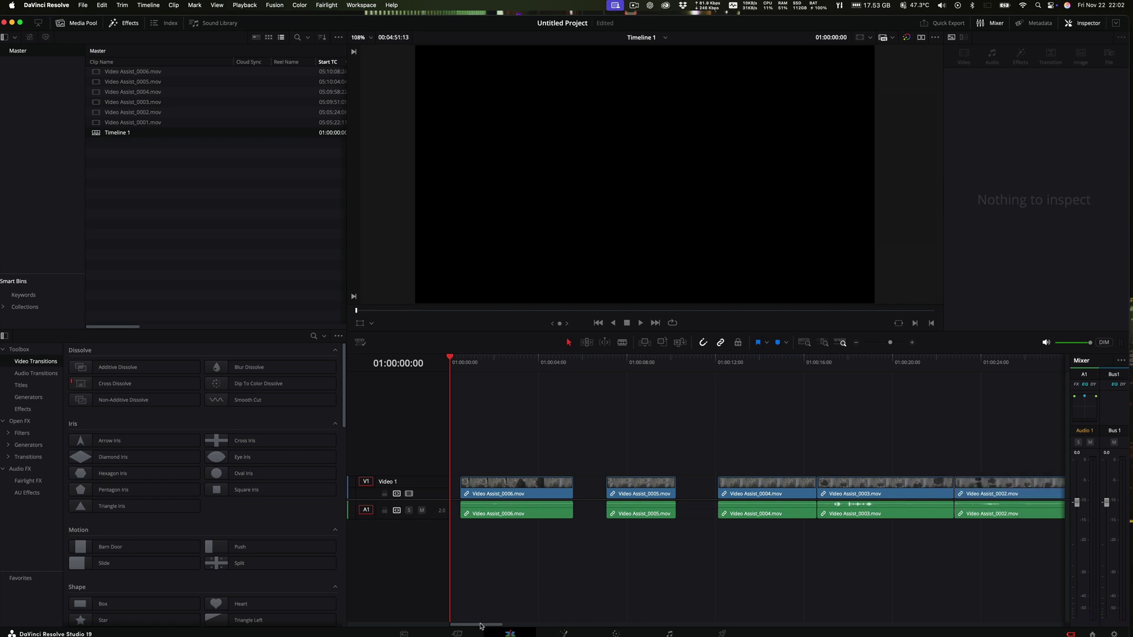
Shorten Video Assist_0002.mov at its start and end, leaving a gap after Video Assist_0003.mov
left_click_drag(481, 626, 505, 626)
left_click_drag(688, 485, 727, 486)
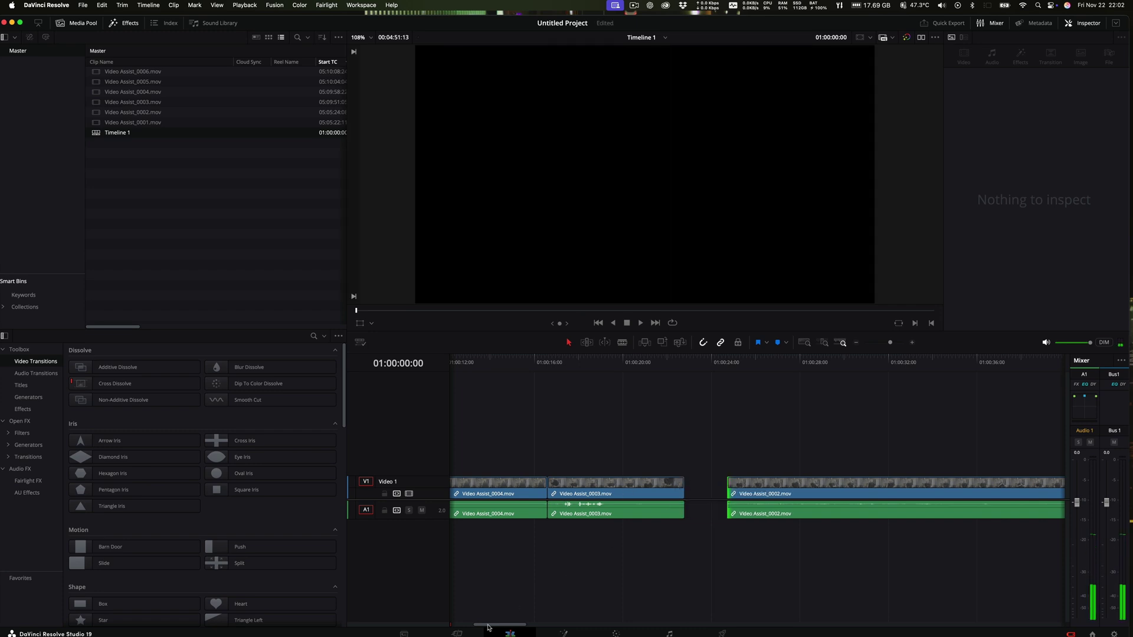
left_click(700, 496)
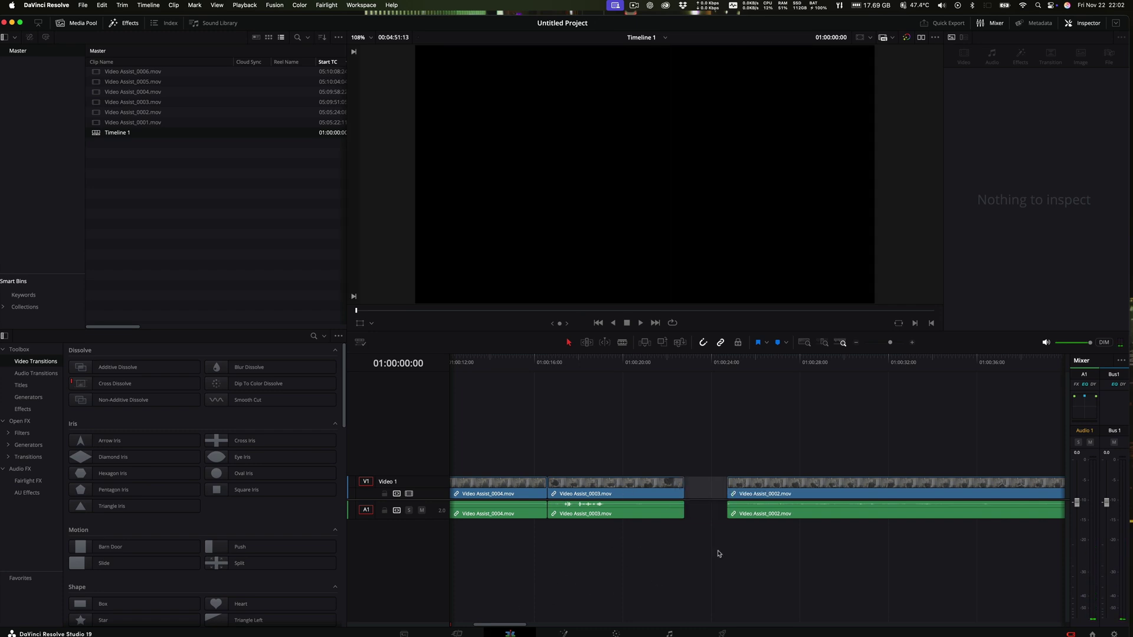
key("shift+z")
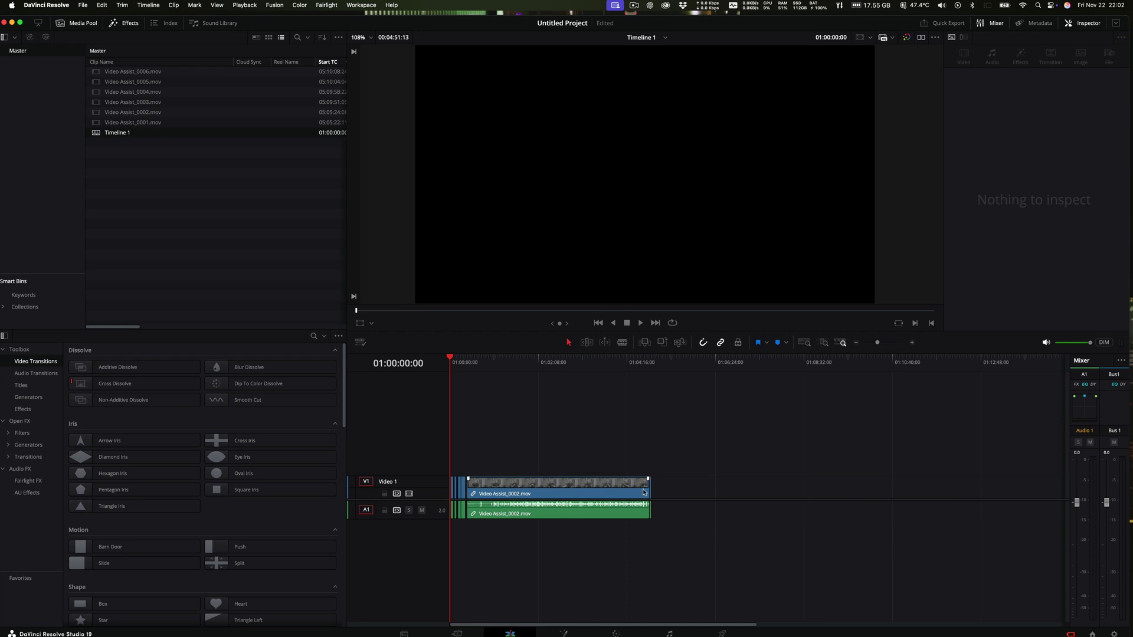
left_click_drag(645, 488, 631, 490)
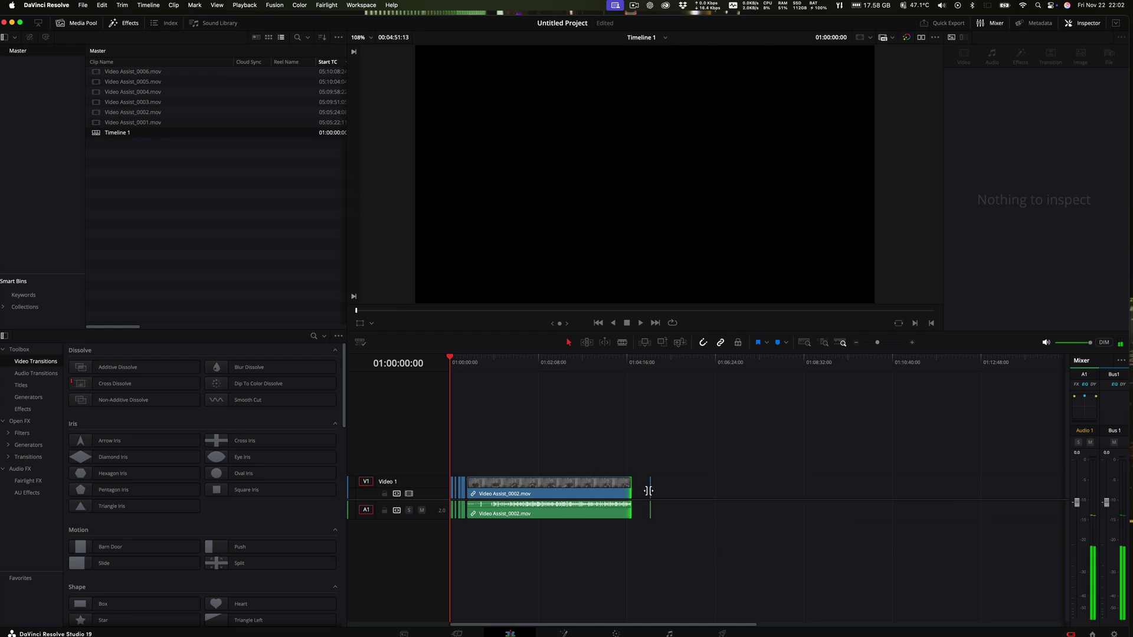
key("shift+z")
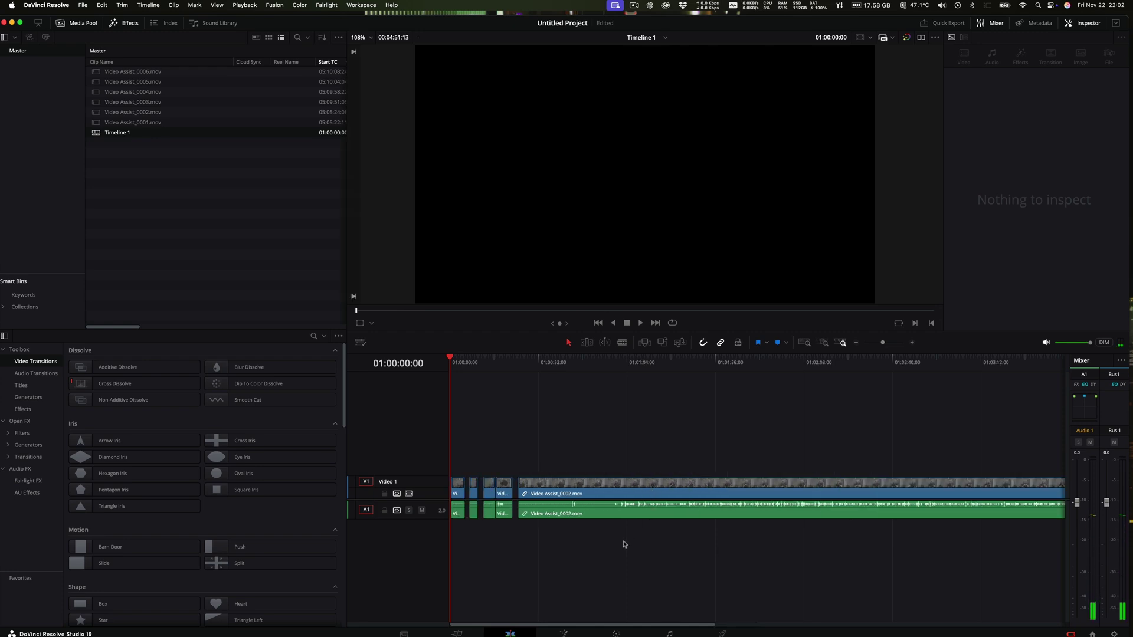
Delete Video Assist_0001.mov from the end of the timeline and trim the end of Video Assist_0002.mov slightly further
scroll(620, 561, "right", 10)
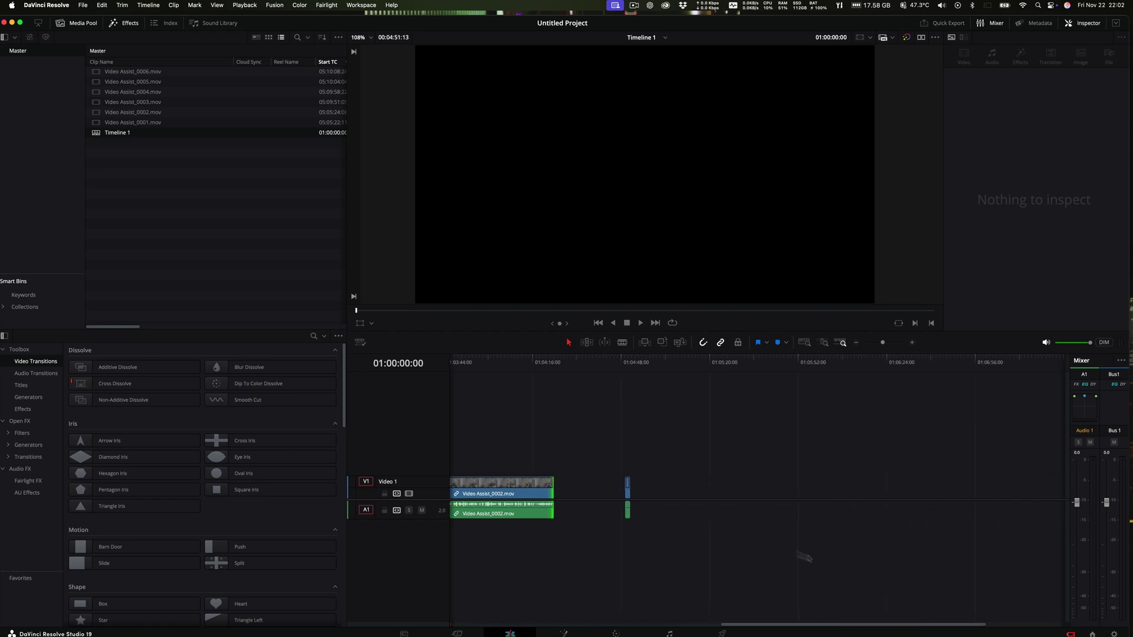
left_click(627, 492)
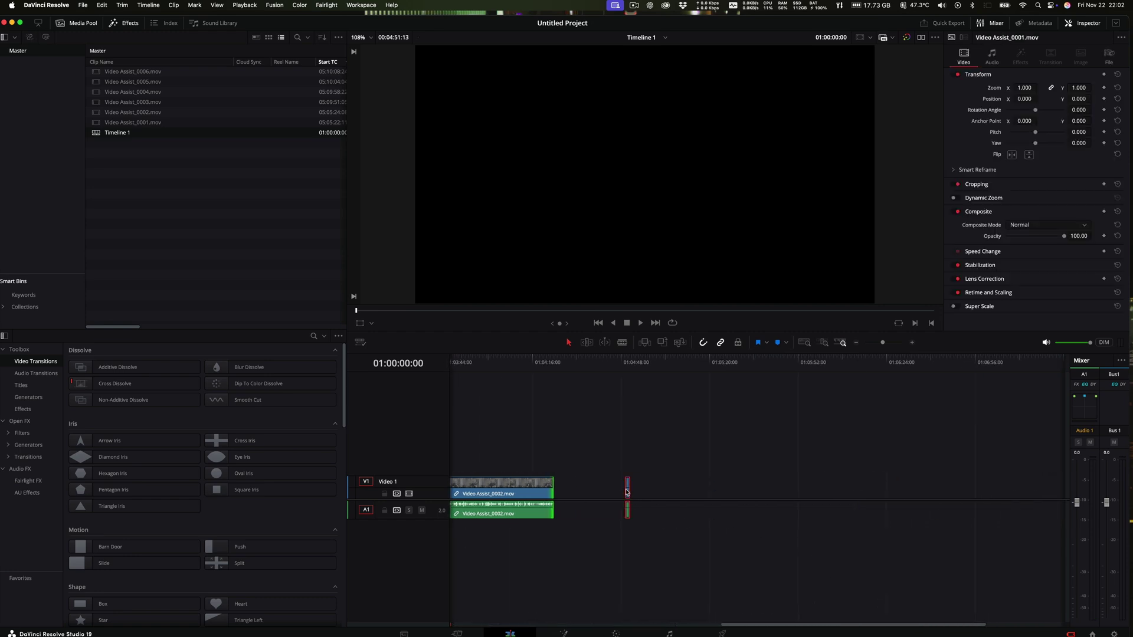
left_click_drag(755, 627, 712, 627)
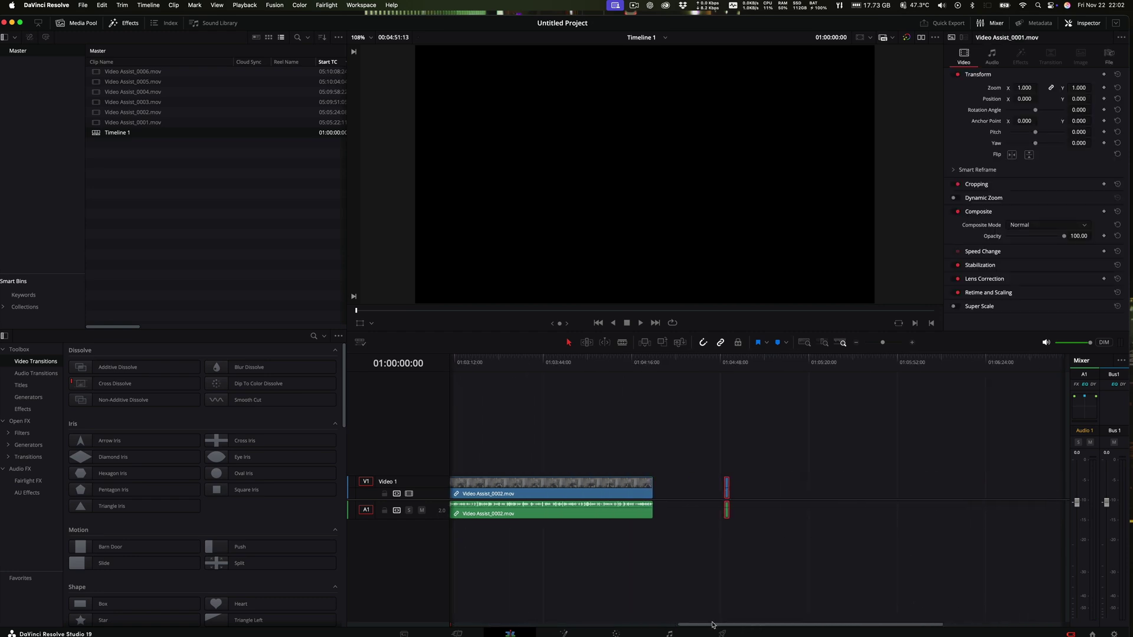
key("BackSpace")
left_click_drag(652, 487, 642, 485)
left_click_drag(702, 624, 368, 620)
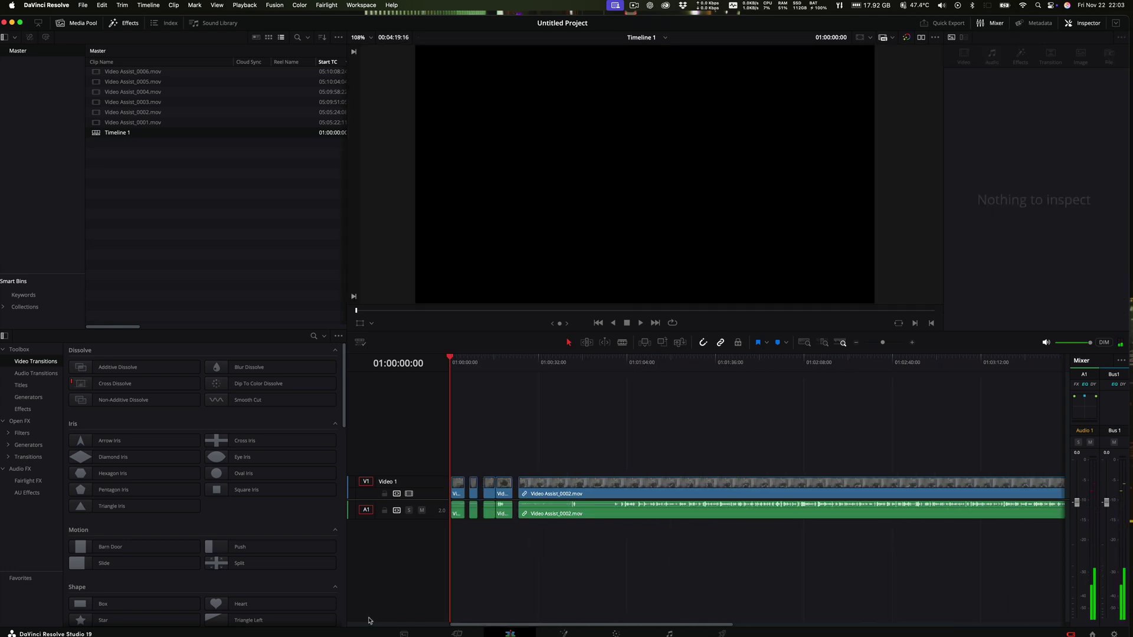
Reconform all clips in Timeline 1 from media storage, using the REEL_024 folder and matching by source timecode
scroll(370, 621, "down", 3)
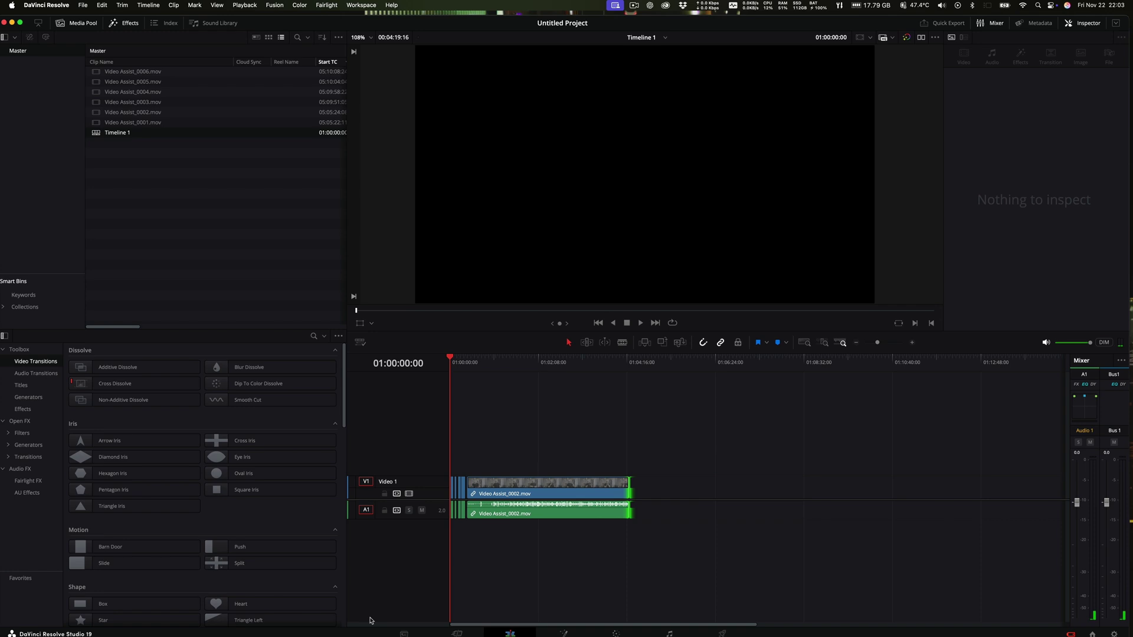
right_click(98, 133)
mouse_move(130, 140)
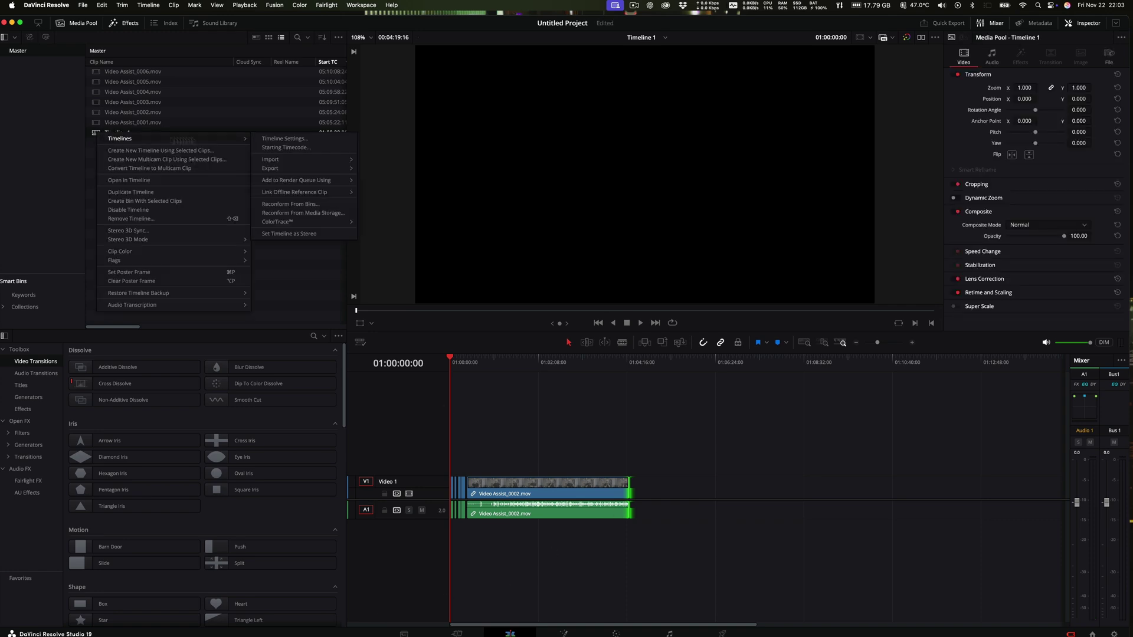
left_click(293, 212)
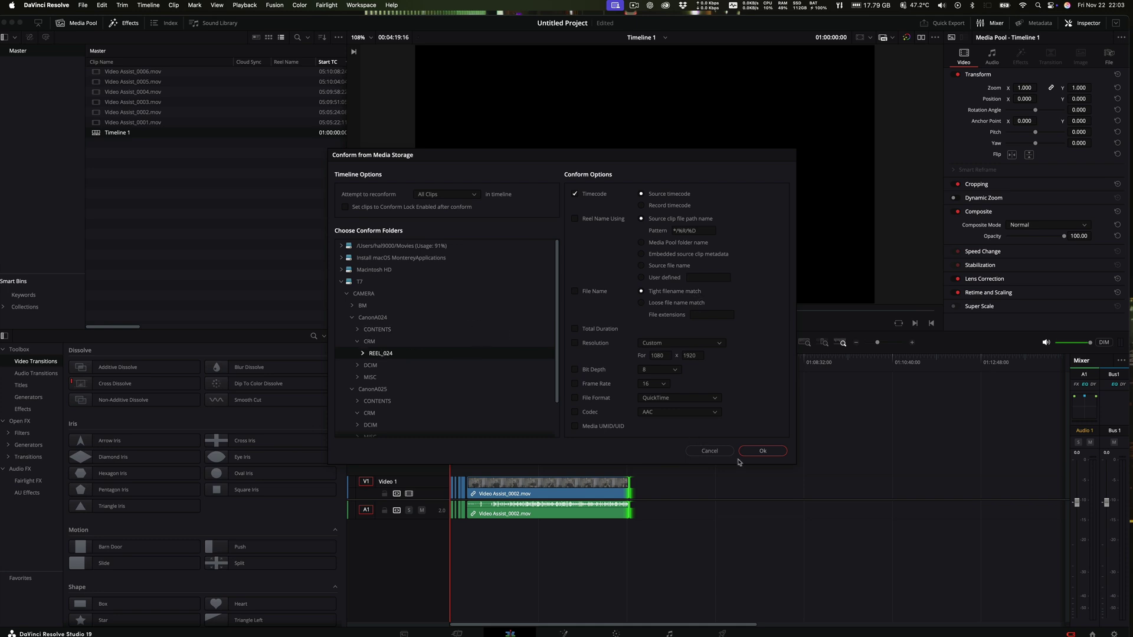
left_click(757, 453)
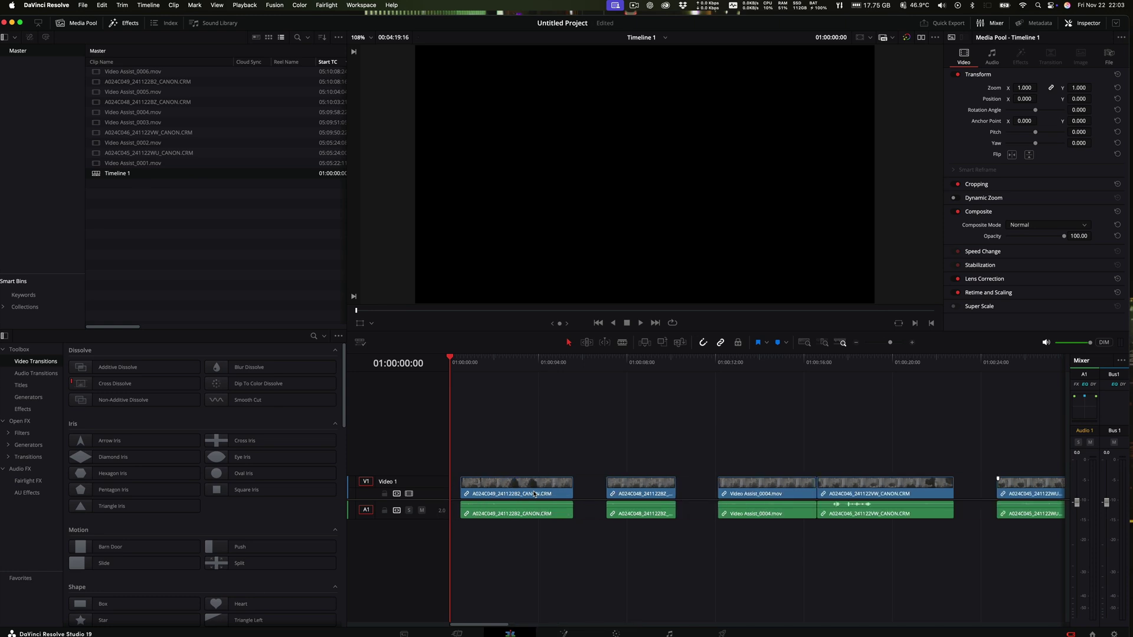
Check the reconformed clips in the timeline and trim both ends of the still unmatched Video Assist_0004.mov slightly
left_click(746, 488)
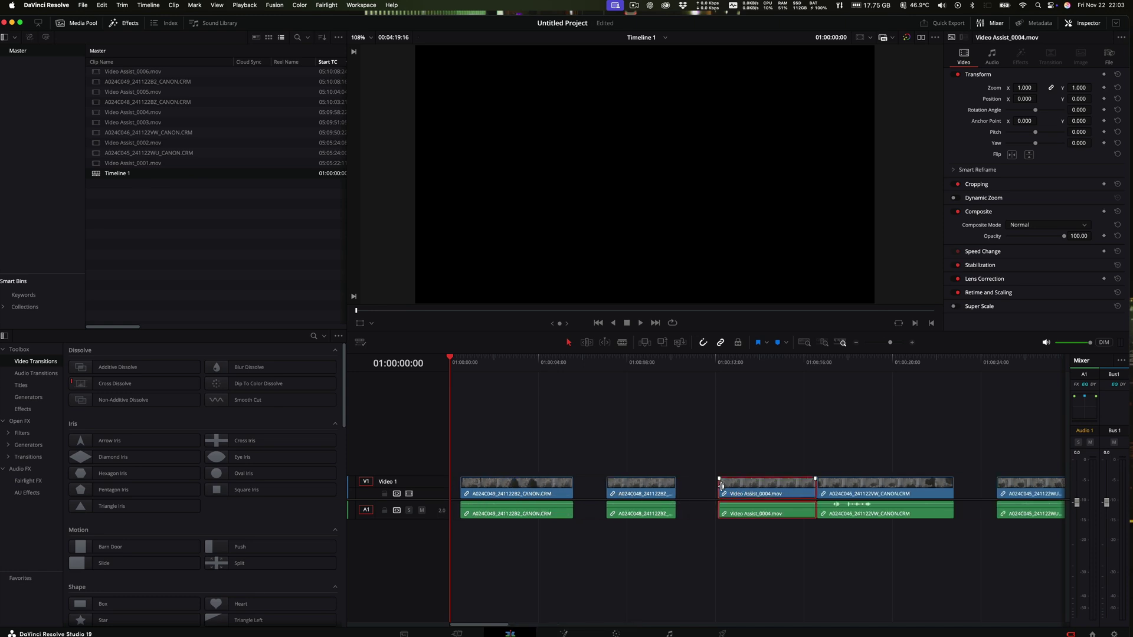
left_click(537, 492)
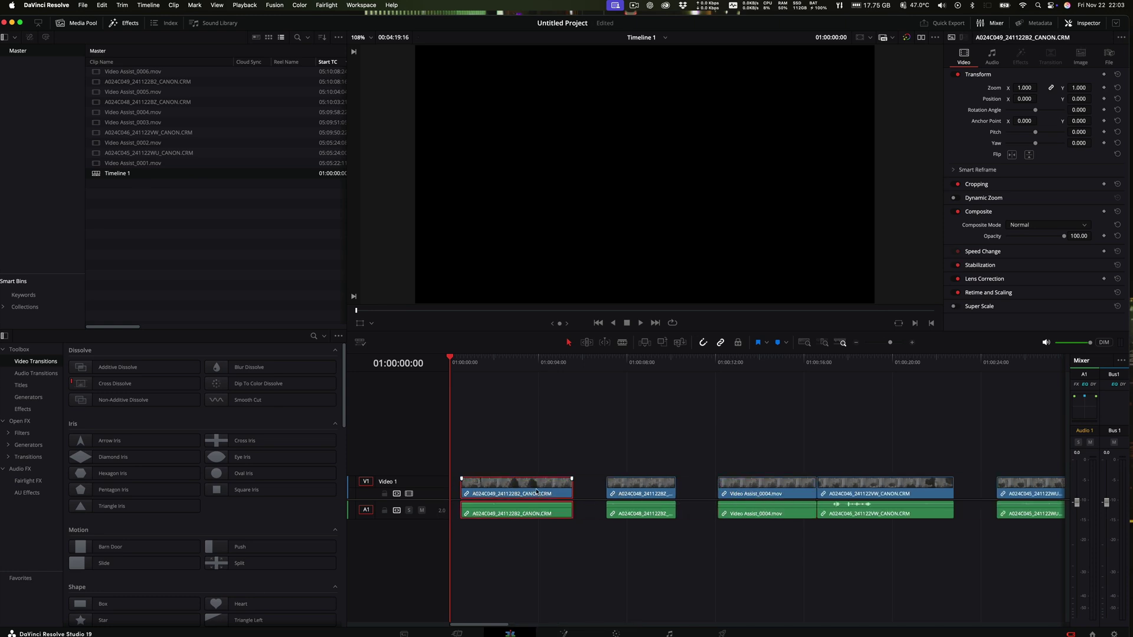
left_click(623, 489)
left_click(723, 490)
left_click(849, 487)
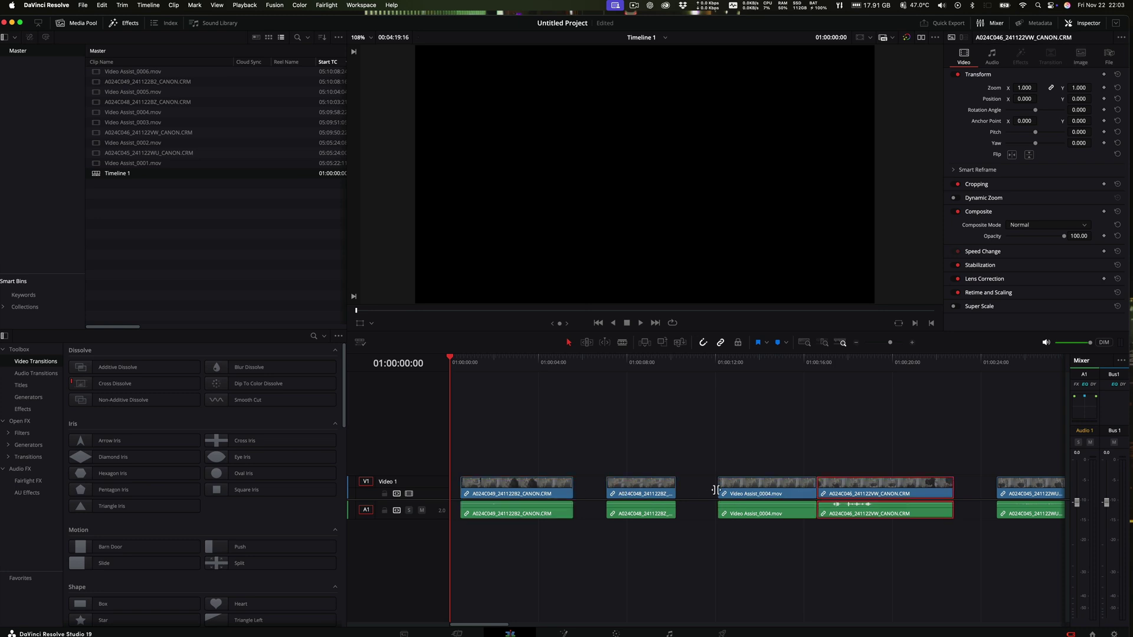
left_click_drag(718, 488, 725, 488)
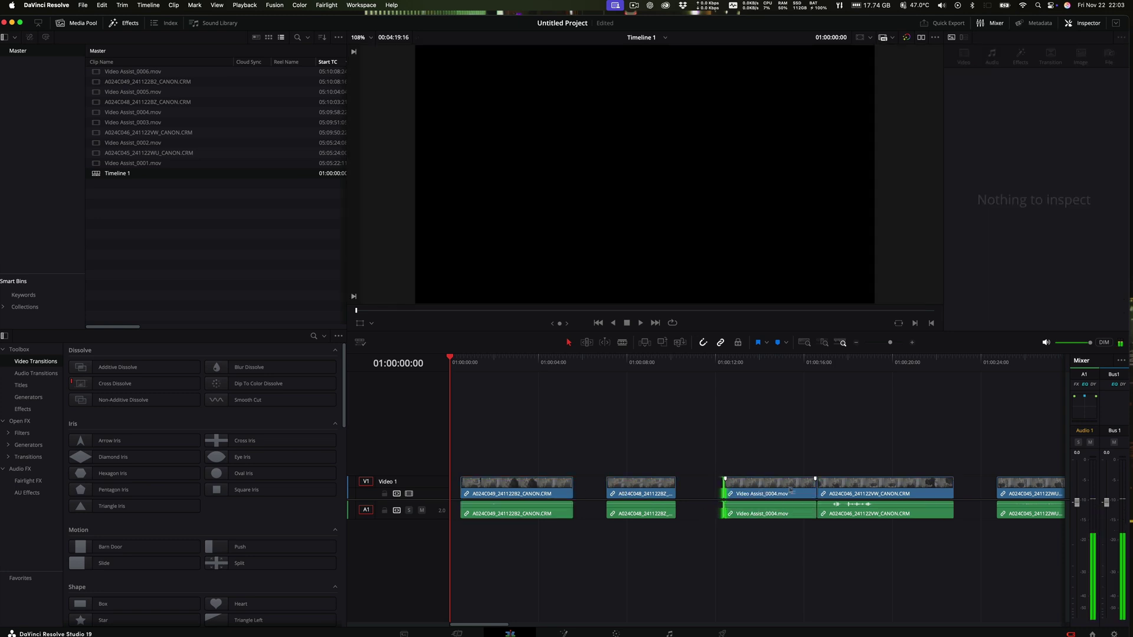
left_click_drag(816, 487, 804, 488)
left_click(779, 489)
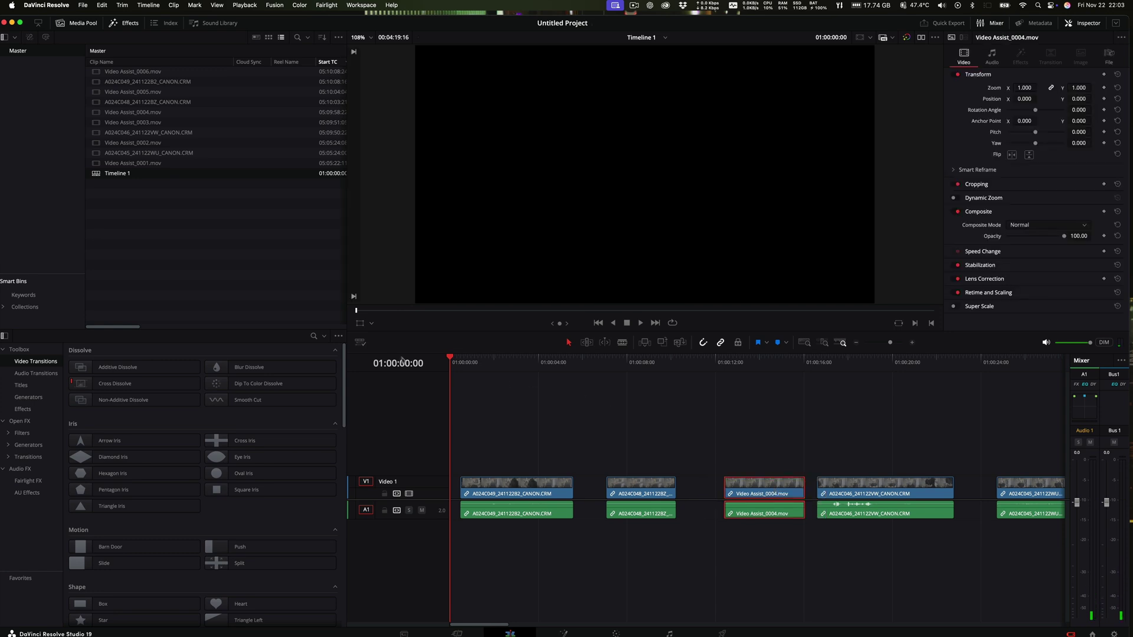
Reconform Timeline 1 from media storage again to match the trimmed Video Assist_0004.mov
right_click(125, 176)
mouse_move(147, 181)
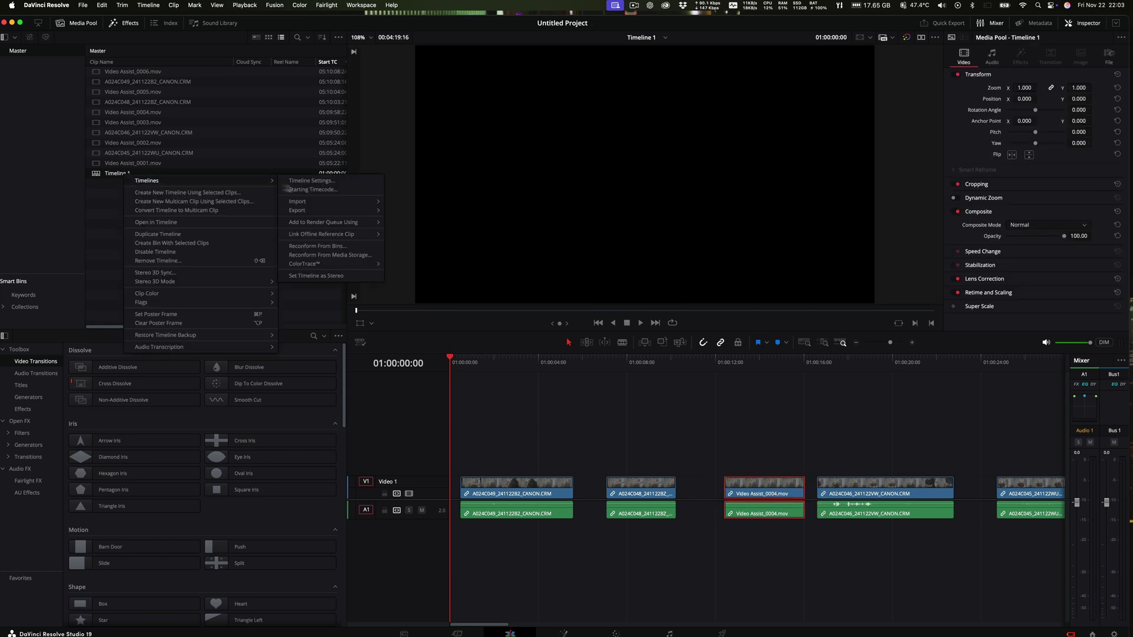
left_click(322, 255)
left_click(763, 452)
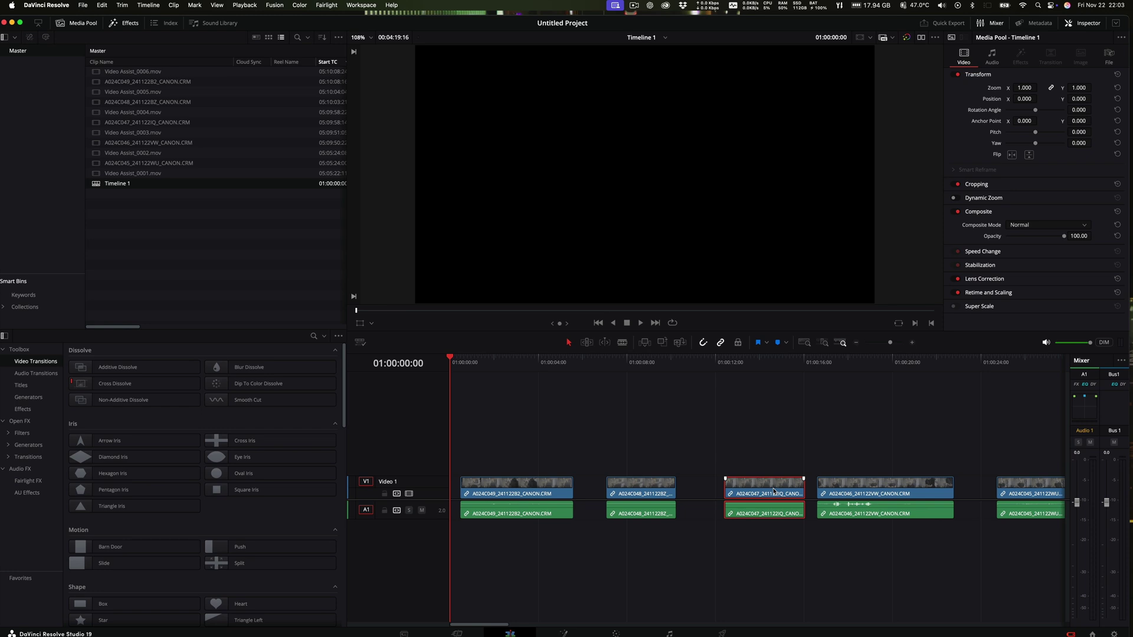
Delete the gap at the timeline's start and all gaps between the clips so they sit end to end
left_click(454, 492)
key("BackSpace")
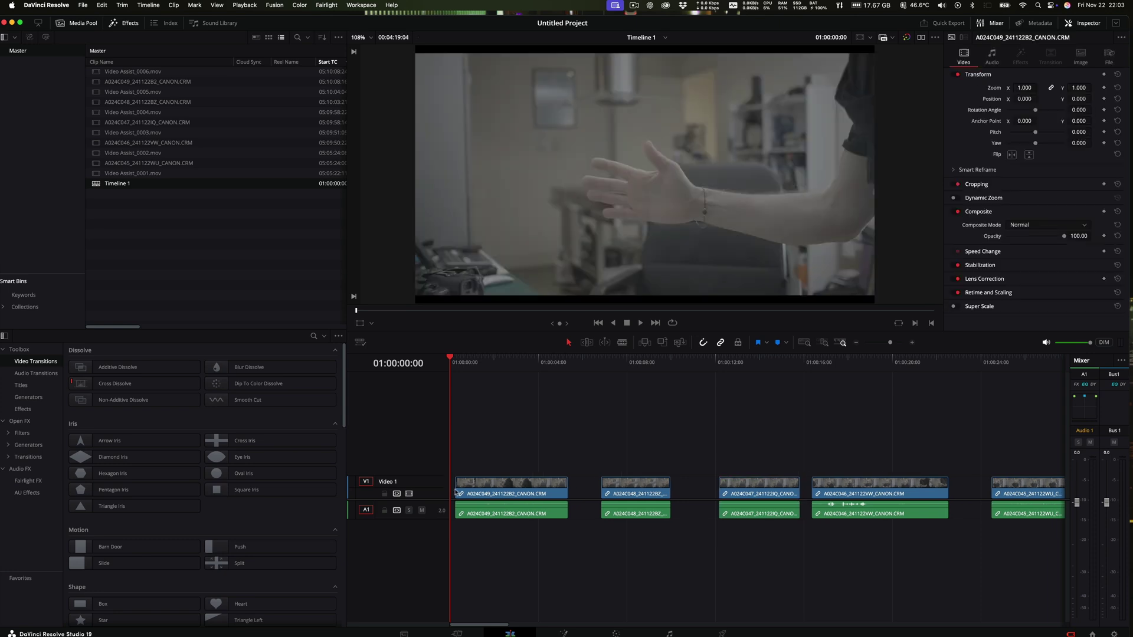
key("BackSpace")
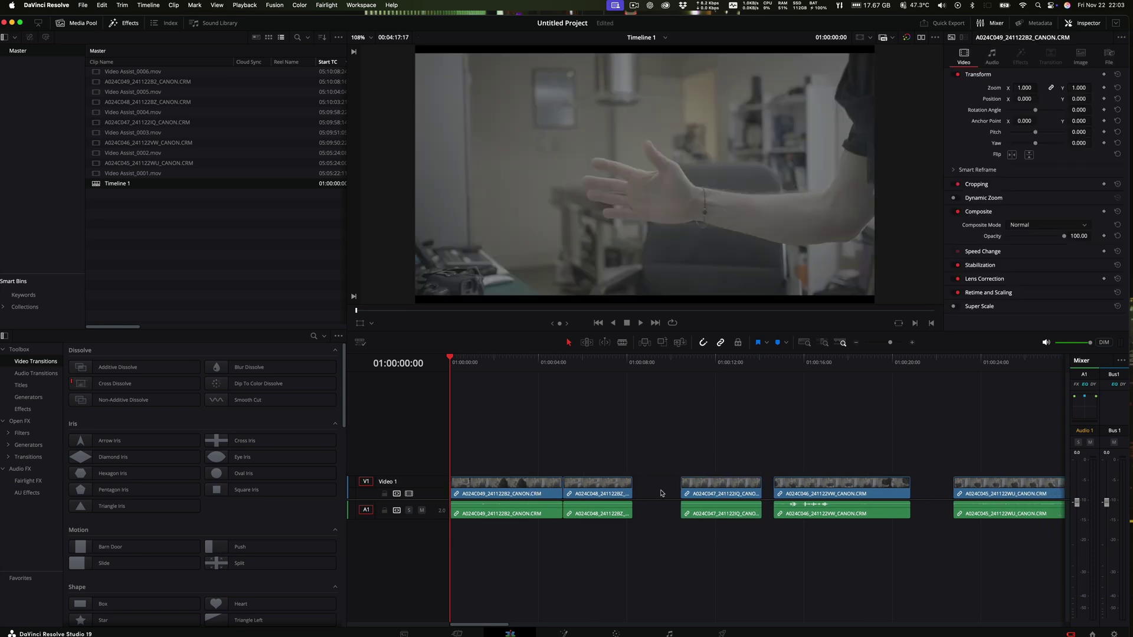
left_click(656, 495)
key("BackSpace")
left_click(721, 493)
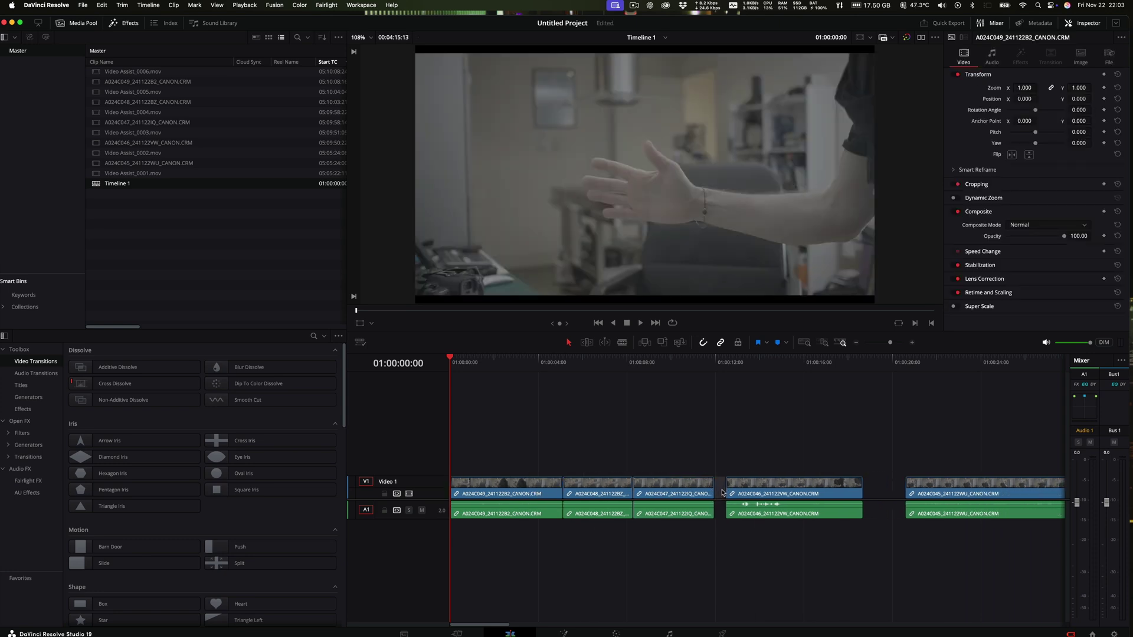
key("BackSpace")
left_click(866, 495)
key("BackSpace")
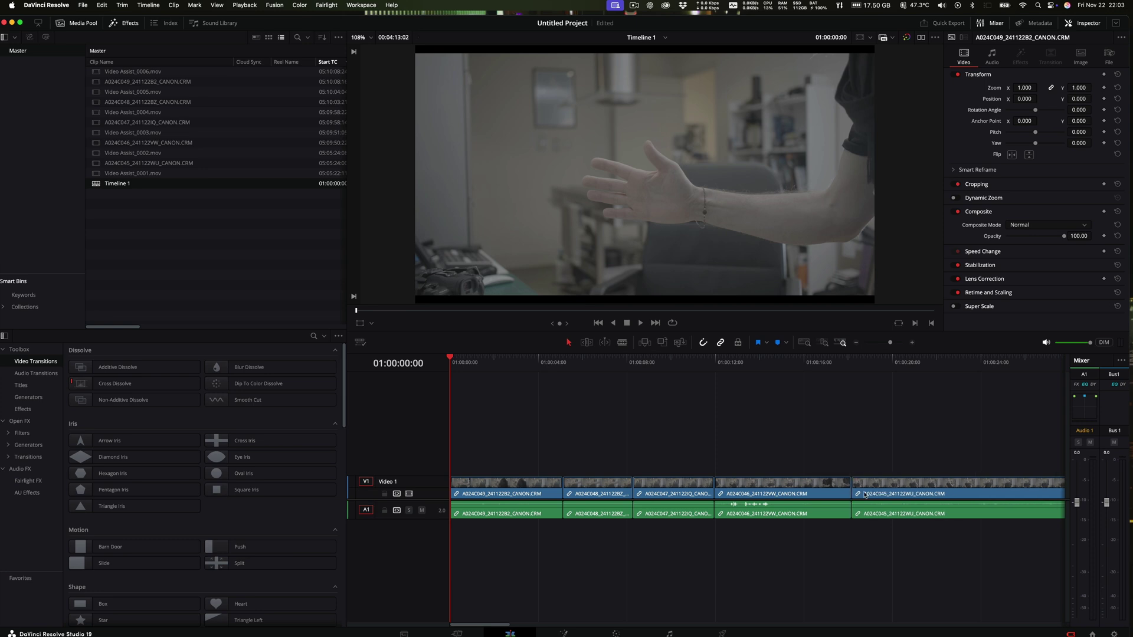
key("shift+z")
key("super+minus")
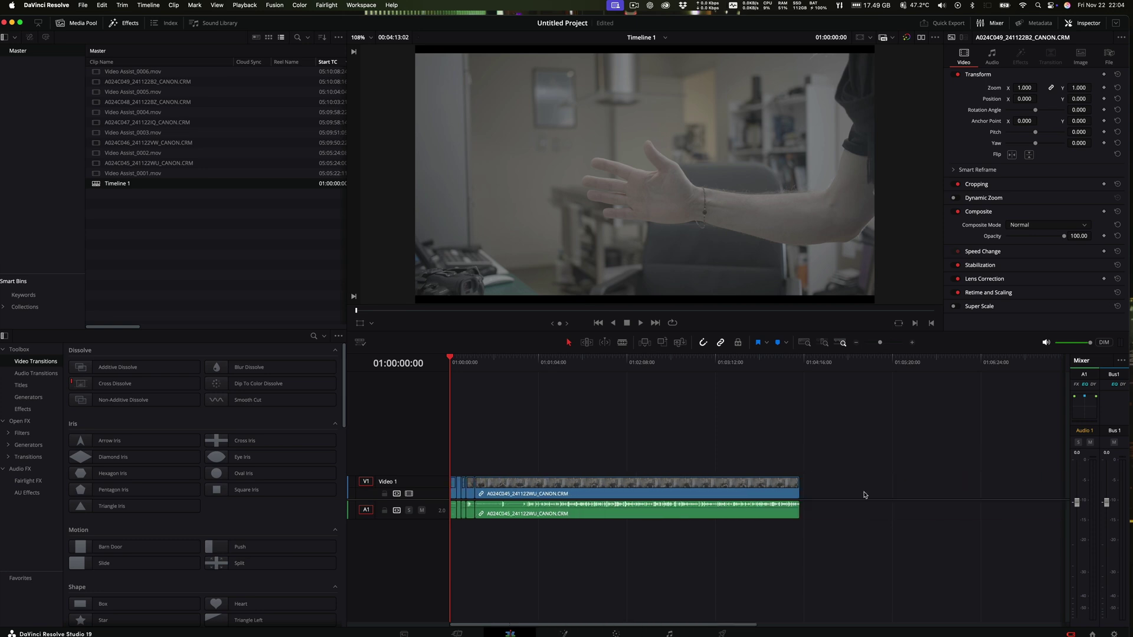
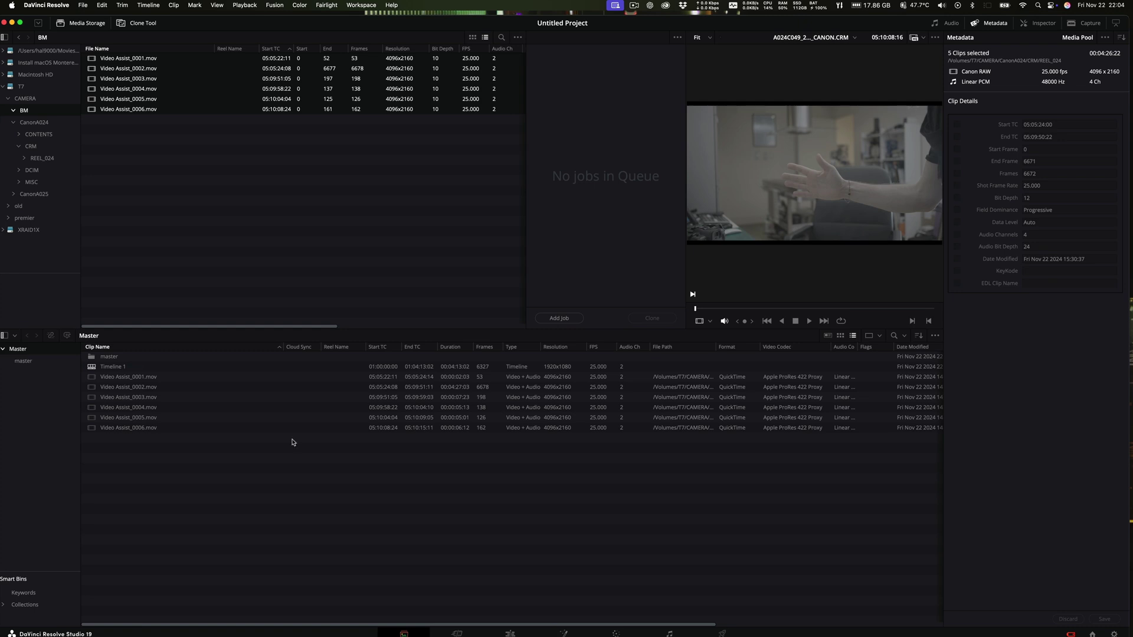
Review the Conform from Bins options for Timeline 1, expanding the Master bin, and leave without reconforming
left_click(511, 631)
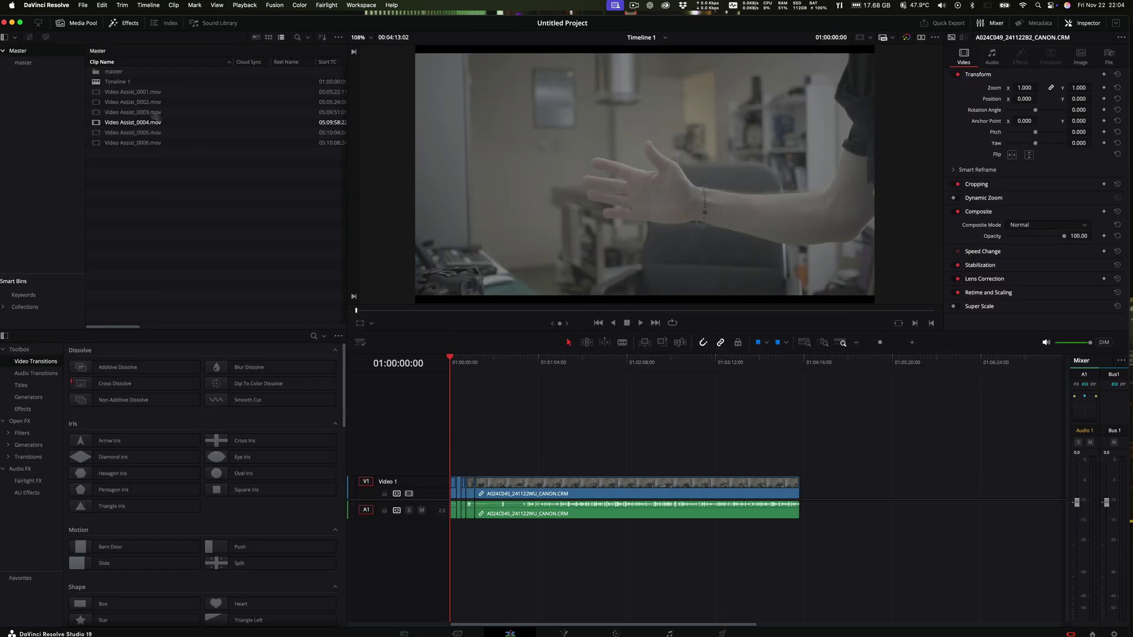
right_click(129, 82)
mouse_move(145, 89)
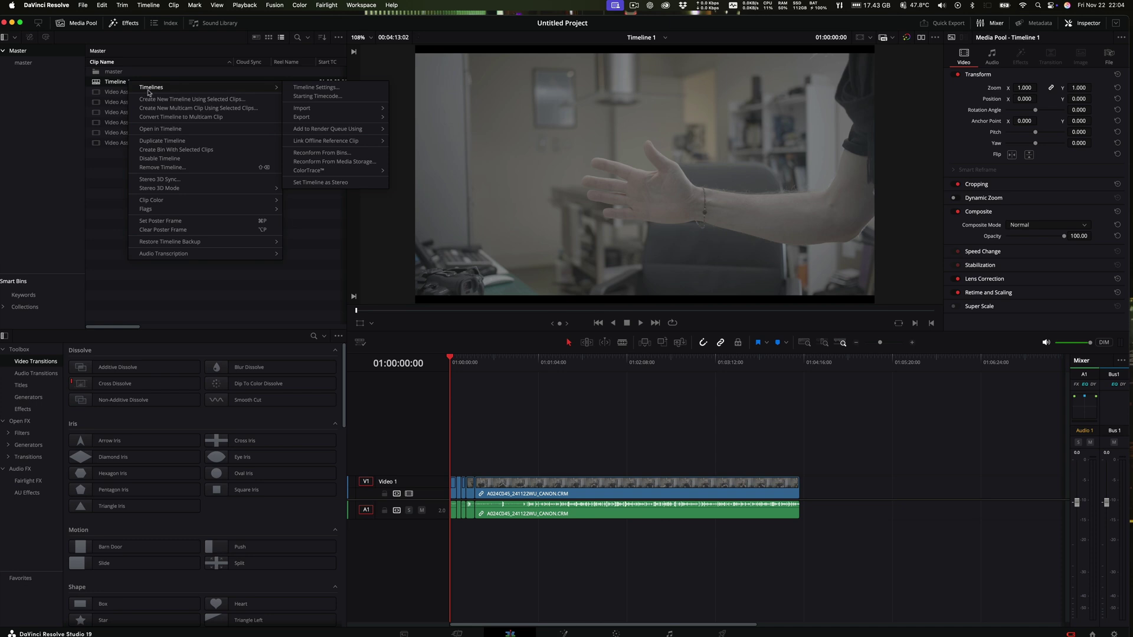
left_click(323, 156)
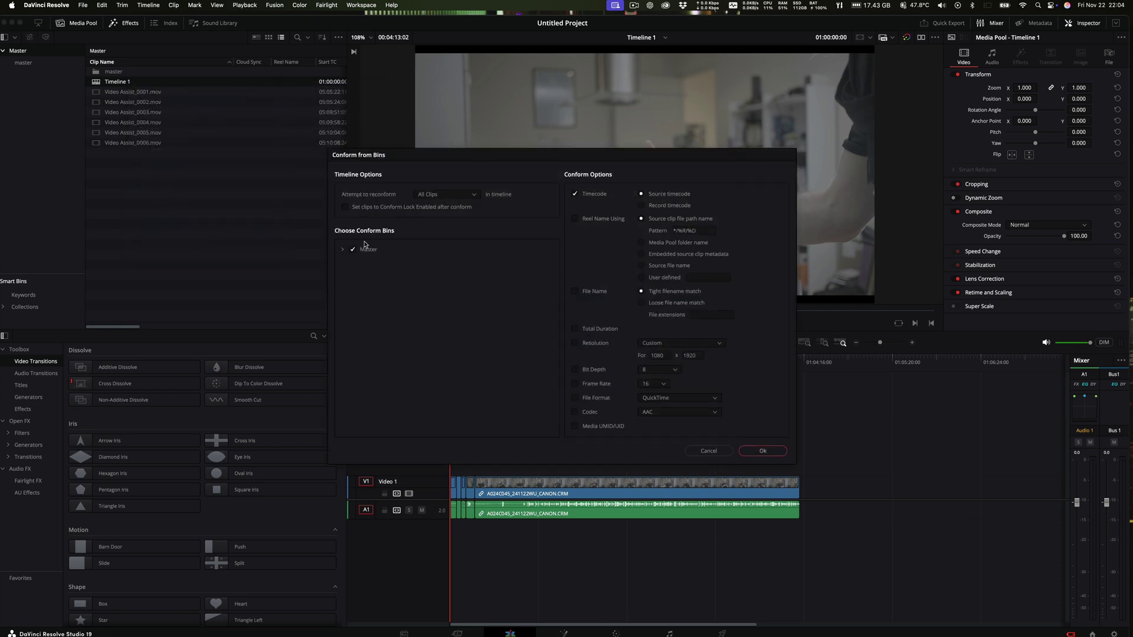
left_click(343, 250)
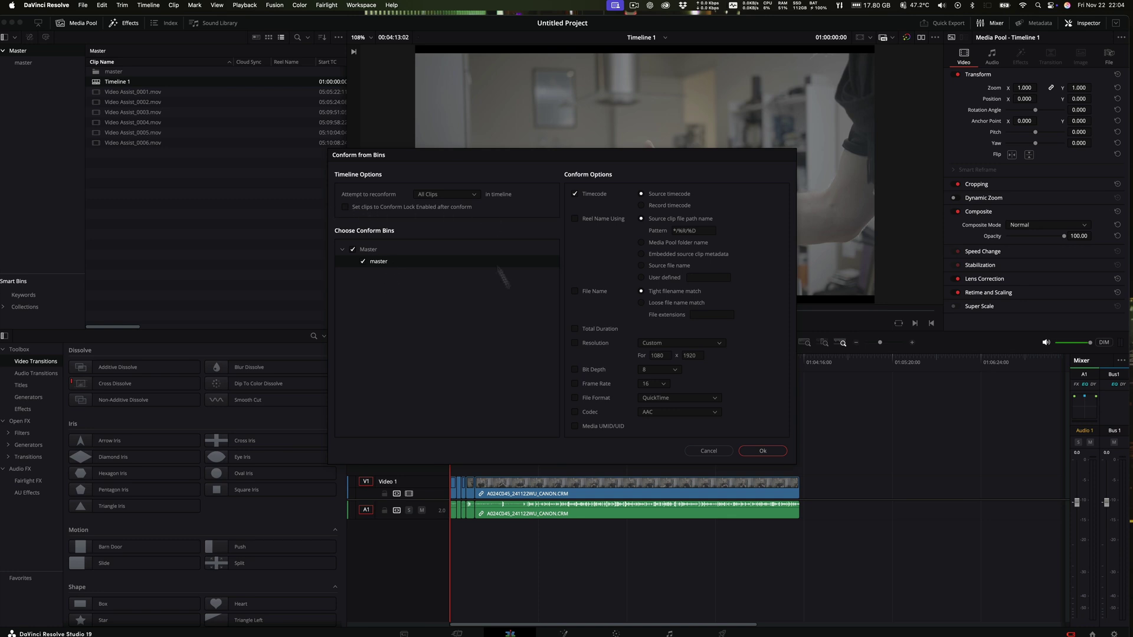
left_click(709, 451)
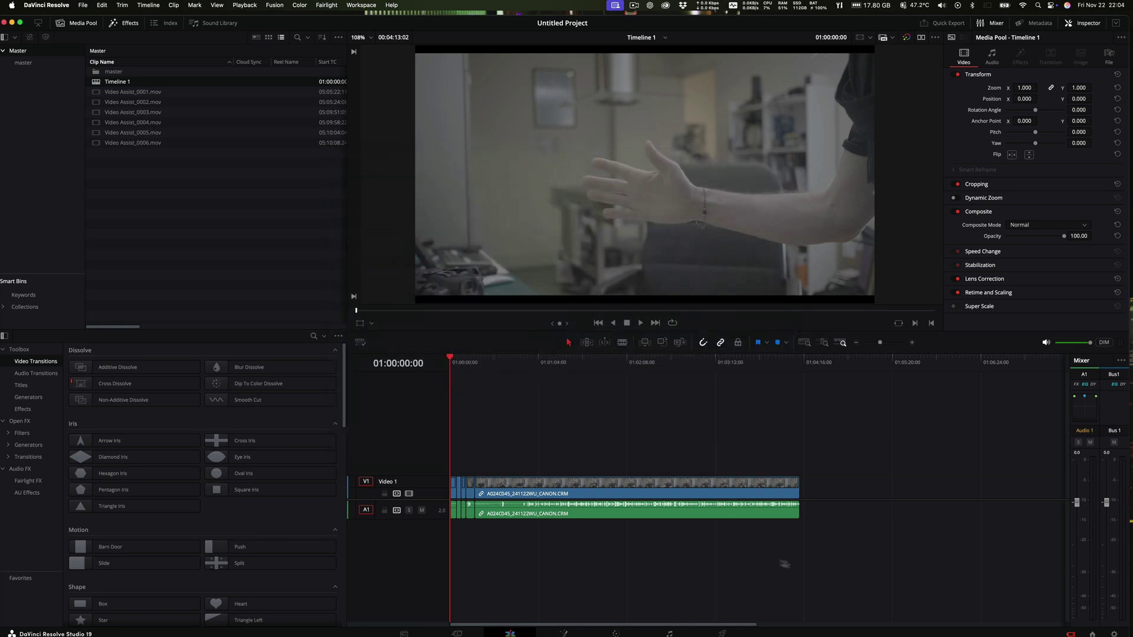
Enable Conform Lock for all the clips in the timeline
left_click_drag(822, 536, 444, 439)
right_click(534, 485)
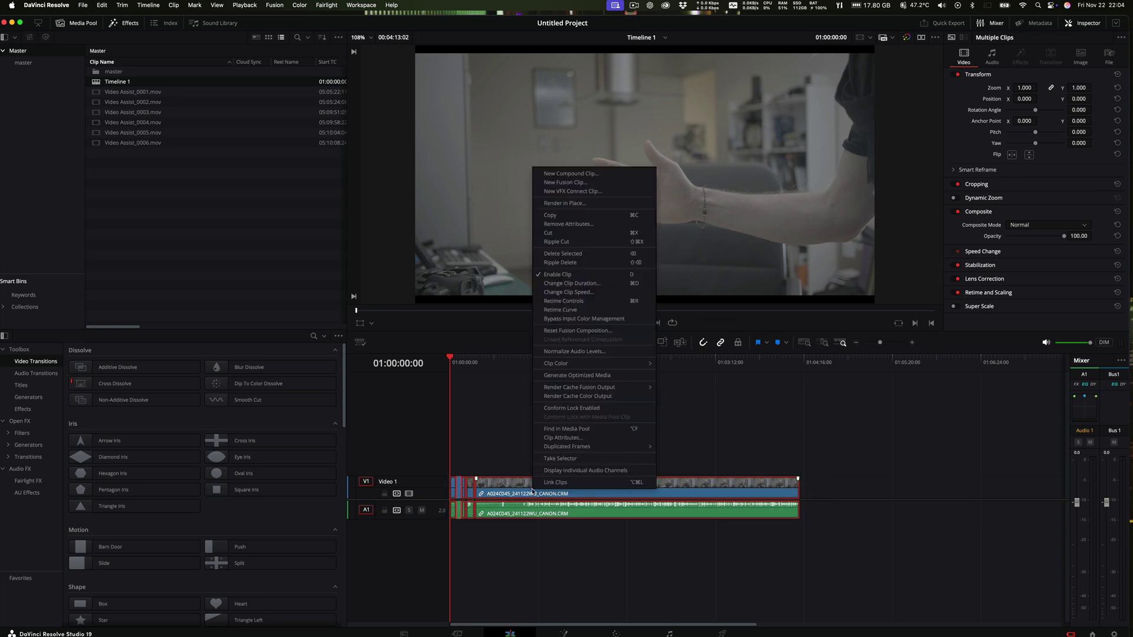
left_click(561, 409)
Scrub through the beginning of A024C045_241122WU_CANON.CRM in the timeline to check its picture
left_click_drag(493, 361, 553, 360)
left_click(483, 366)
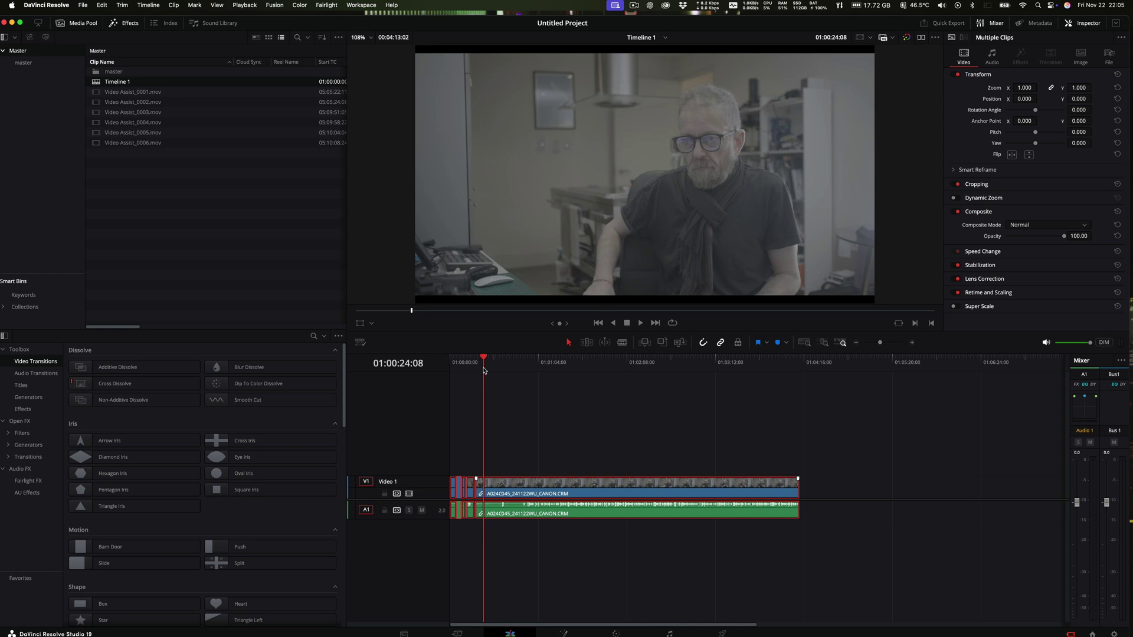
mouse_move(475, 362)
left_mouse_down()
mouse_move(466, 359)
mouse_move(495, 358)
left_mouse_up()
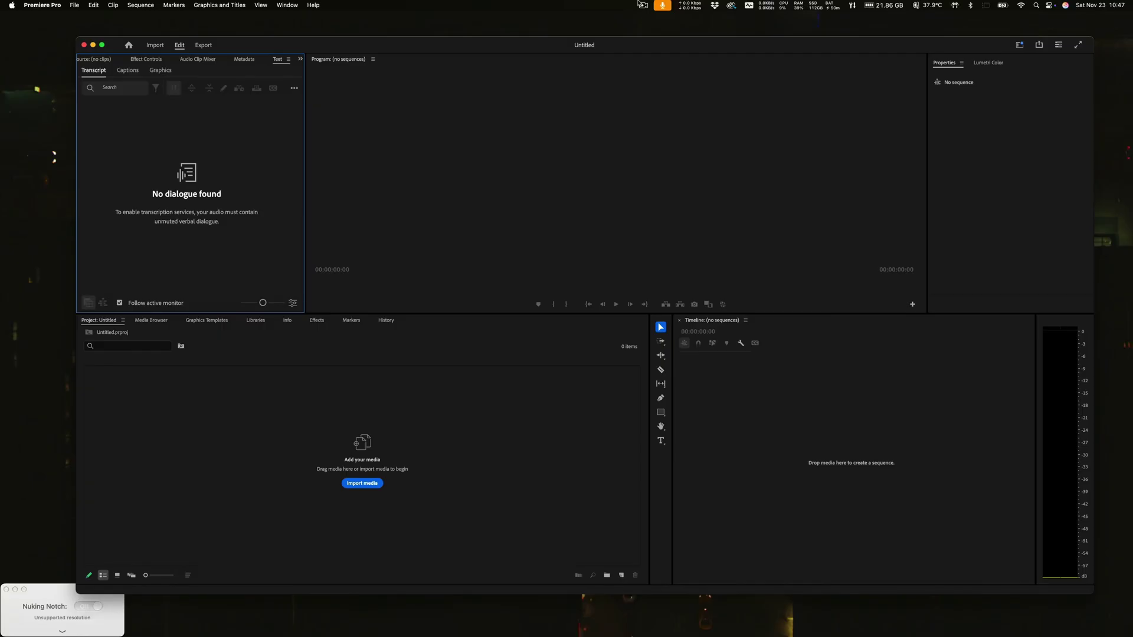
Switch to Premiere Pro and import the six Canon .CRM clips, A024C044 to A024C049, from CanonA024's REEL_024 folder
left_click_drag(530, 47, 499, 35)
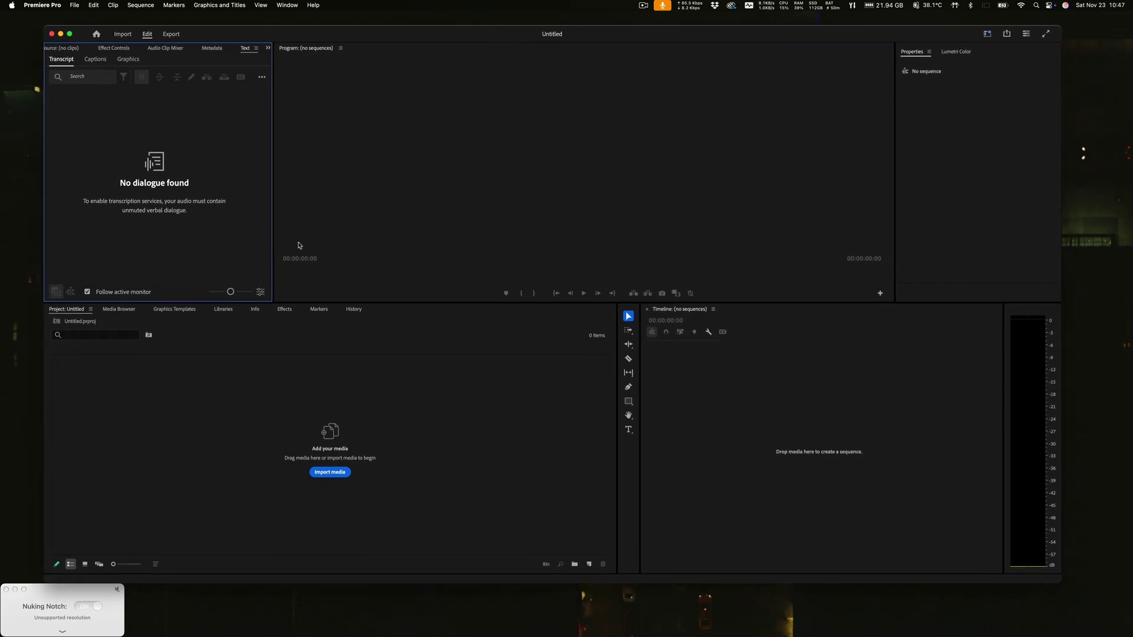
left_click(329, 473)
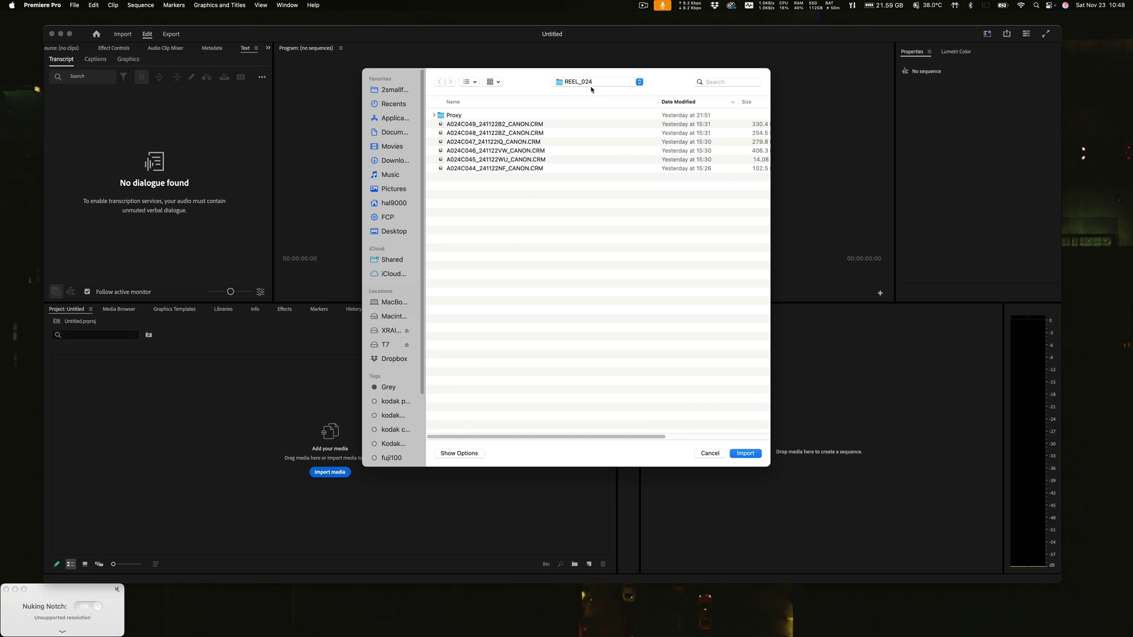
left_click(590, 83)
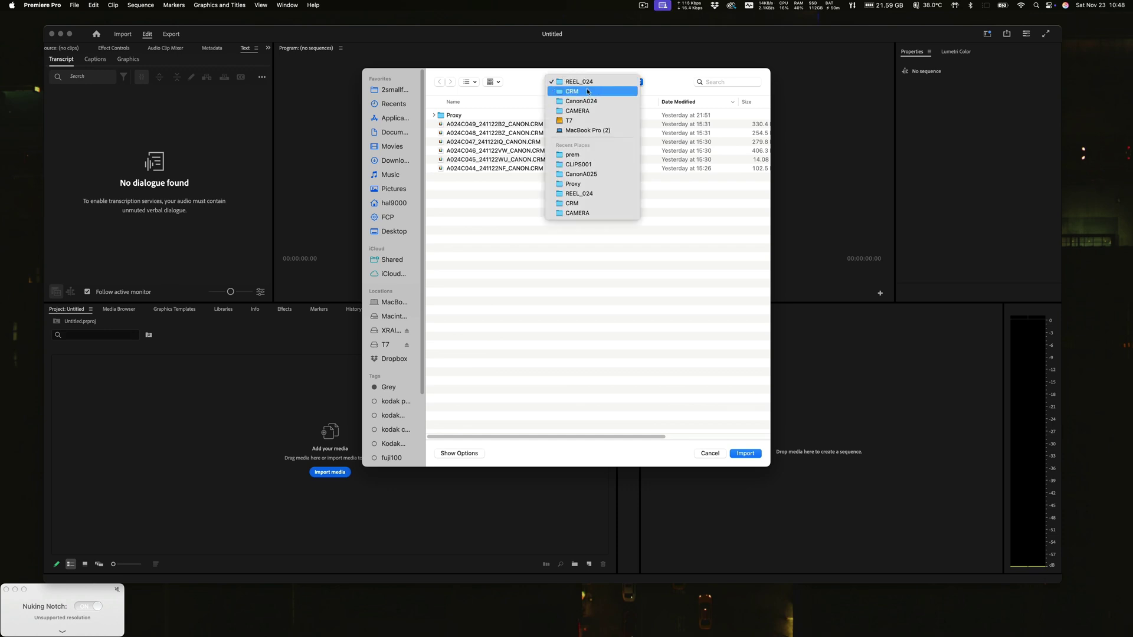
left_click(584, 101)
double_click(453, 126)
double_click(444, 118)
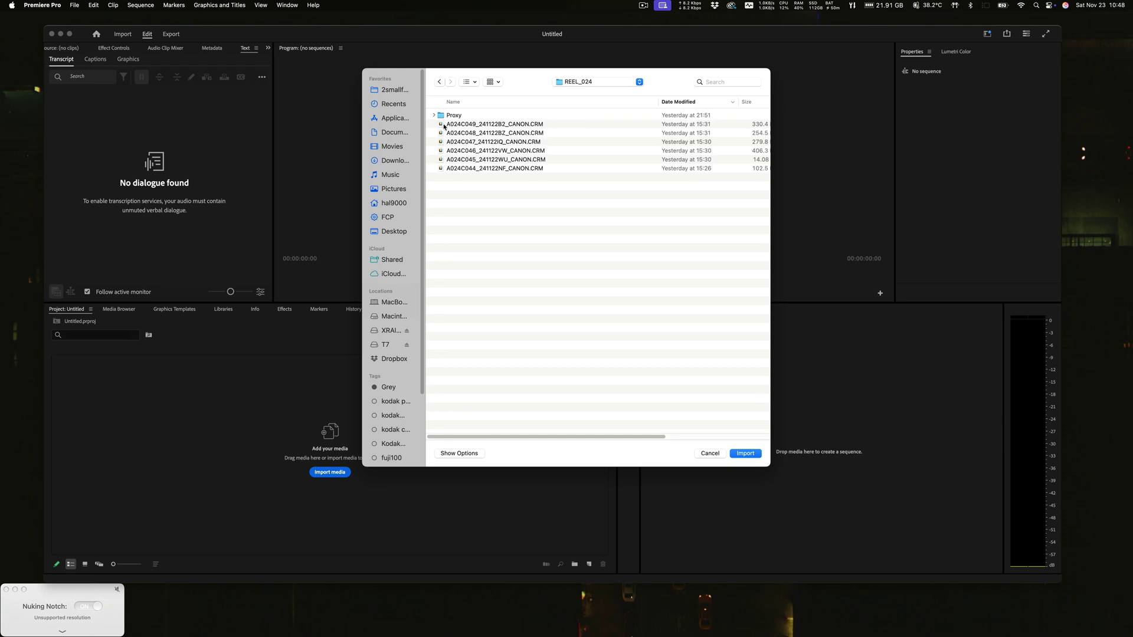
left_click(463, 124)
left_click(479, 169, "shift")
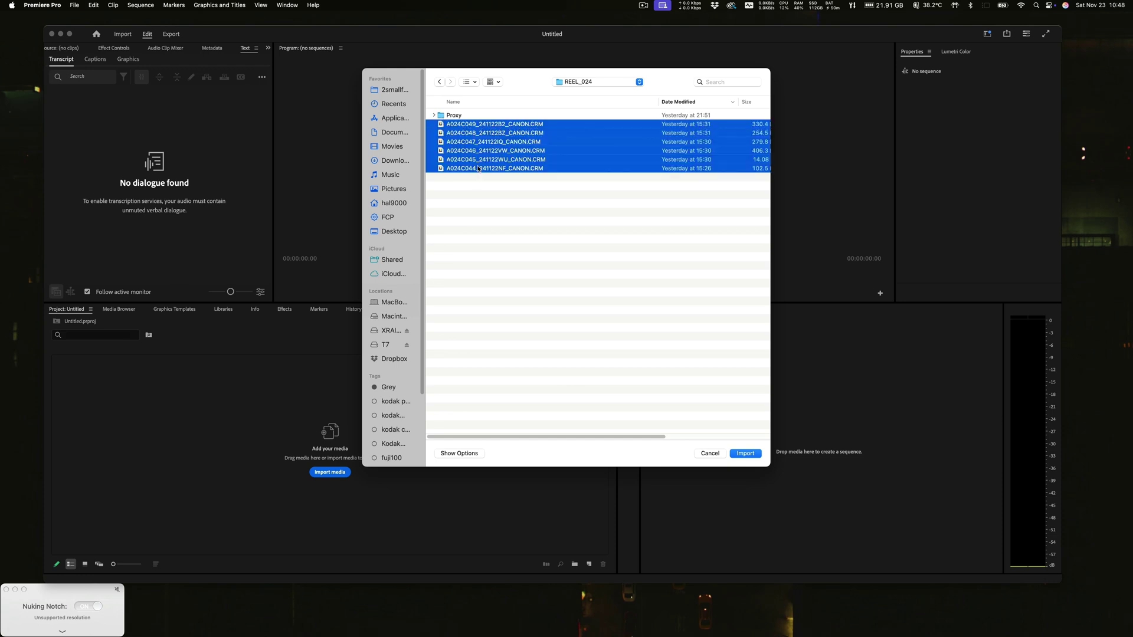
left_click(745, 453)
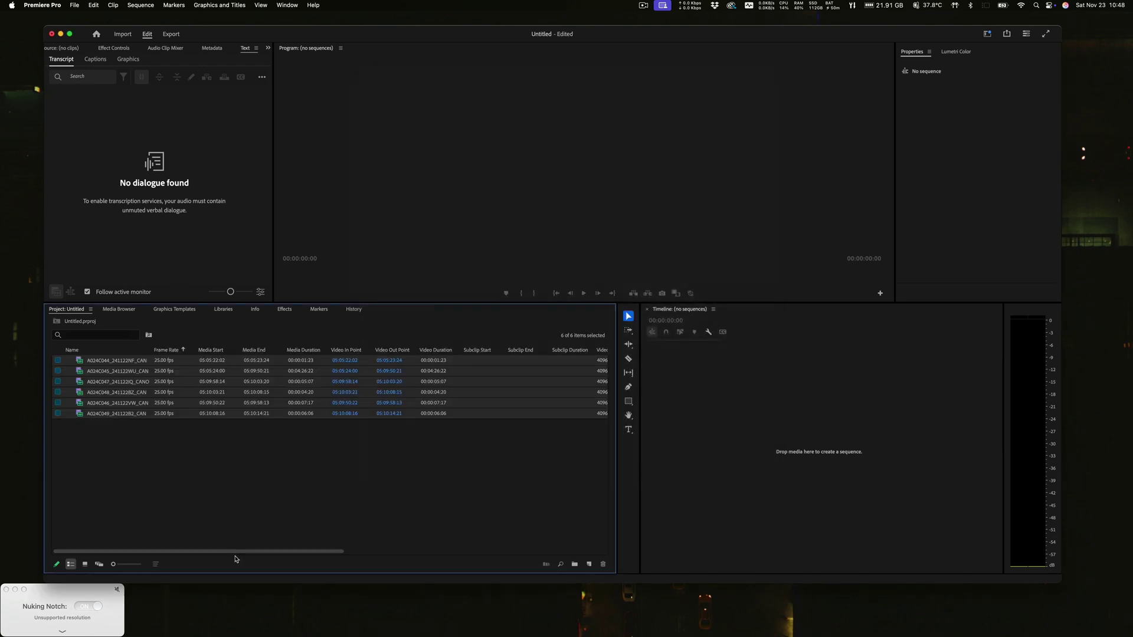
Add the Proxy File Path, Proxy Media File Name and Proxy metadata columns to the project's clip list
left_click_drag(236, 552, 166, 539)
right_click(281, 351)
left_click(295, 358)
type("proxy")
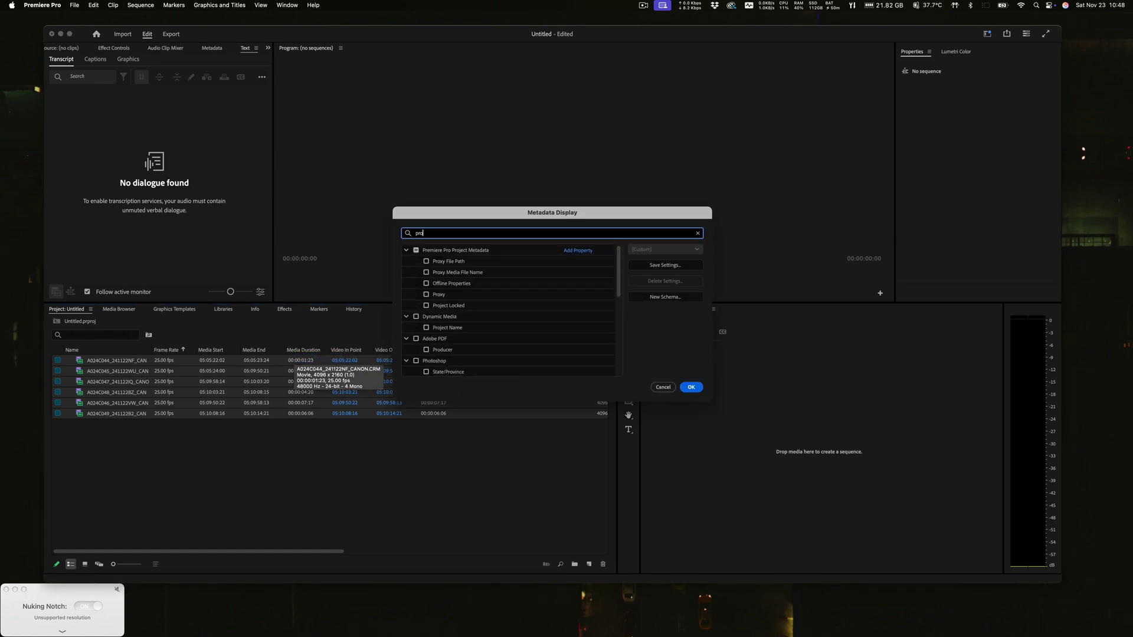
left_click(426, 284)
left_click(426, 273)
left_click(426, 260)
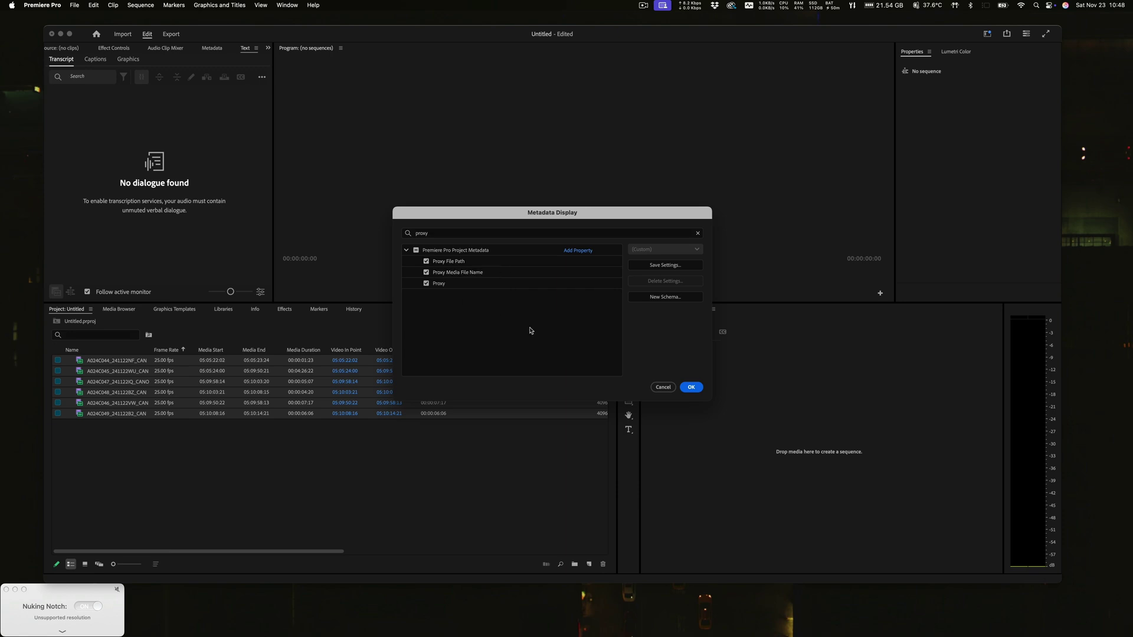
left_click(691, 387)
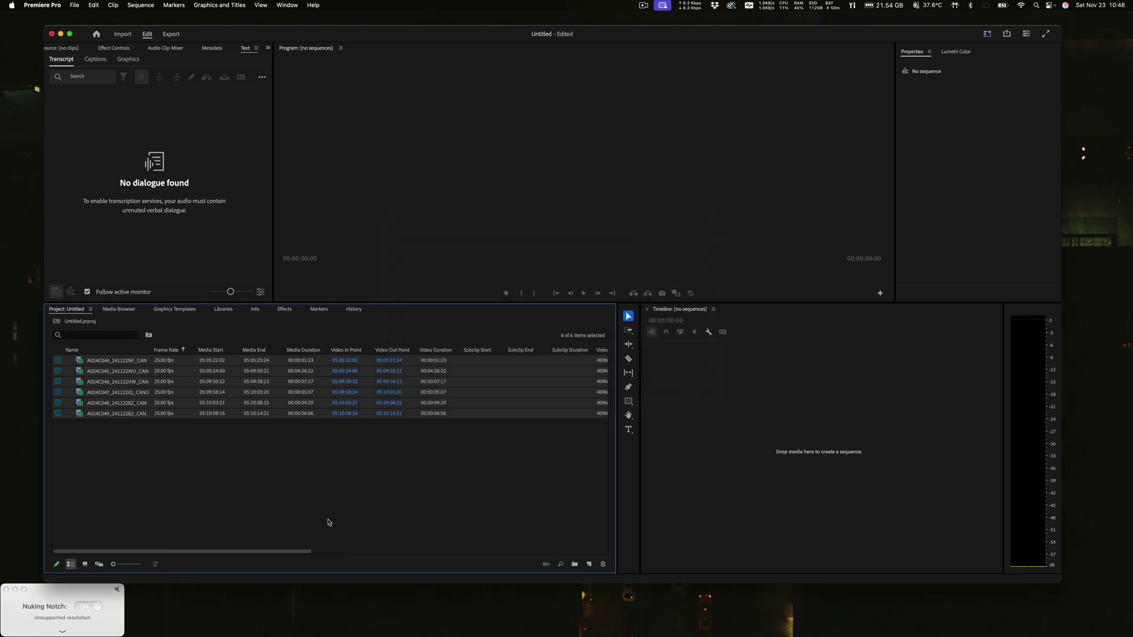
left_click_drag(213, 551, 158, 557)
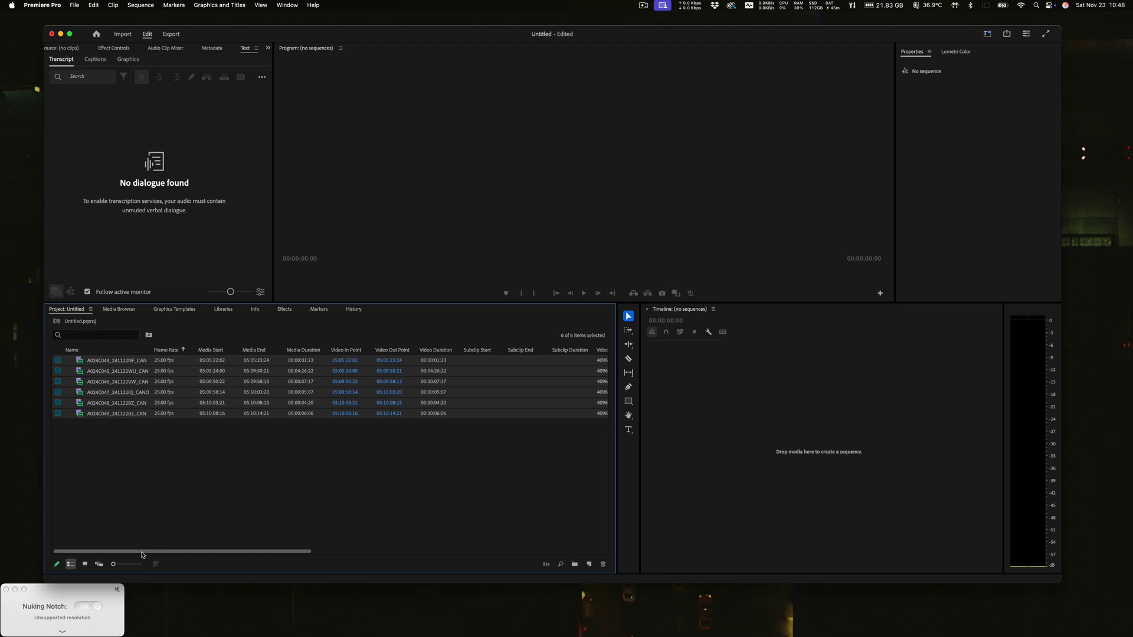
Attach the Proxy.MXF files from CanonA025's CONTENTS/CLIPS001 folder to the six clips, matching File Name and Media Start, and check their Proxy columns
right_click(122, 362)
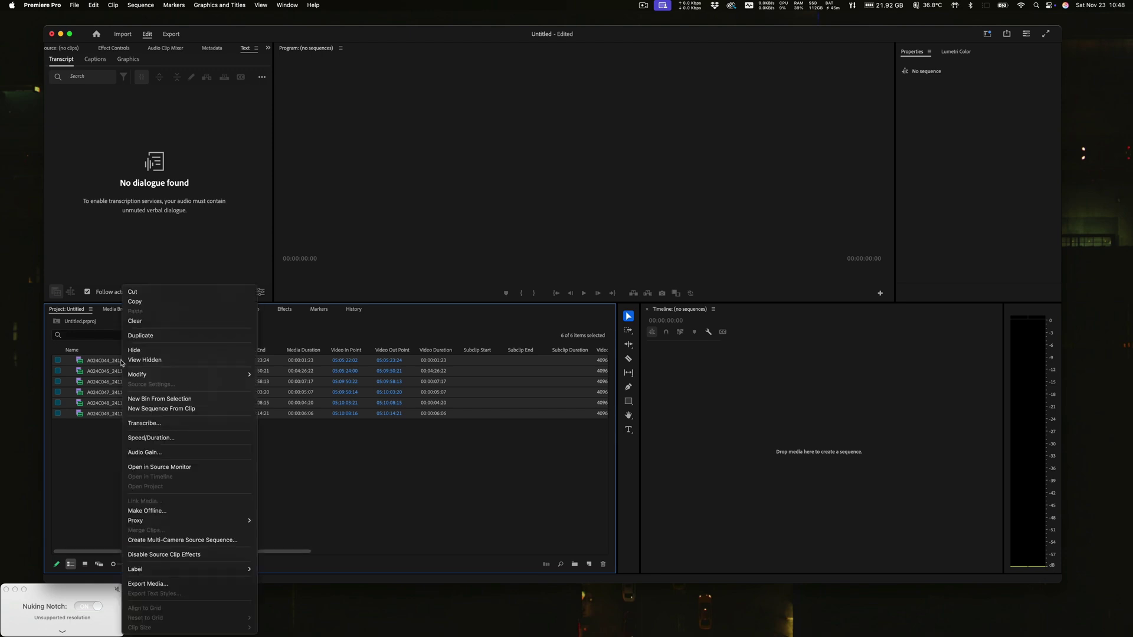
mouse_move(234, 523)
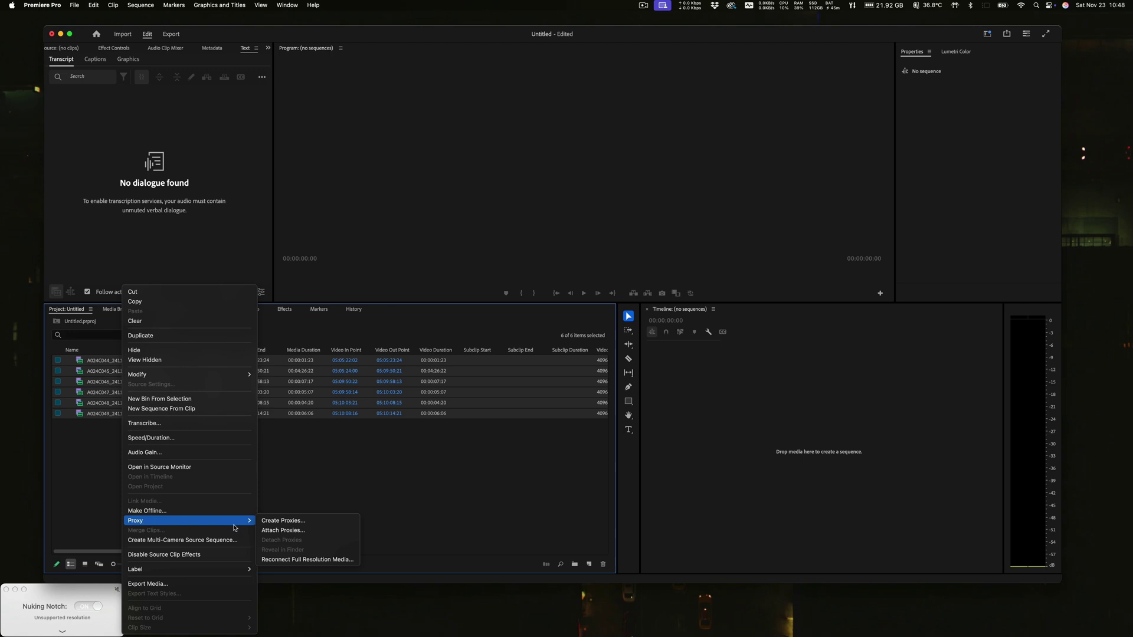
left_click(283, 531)
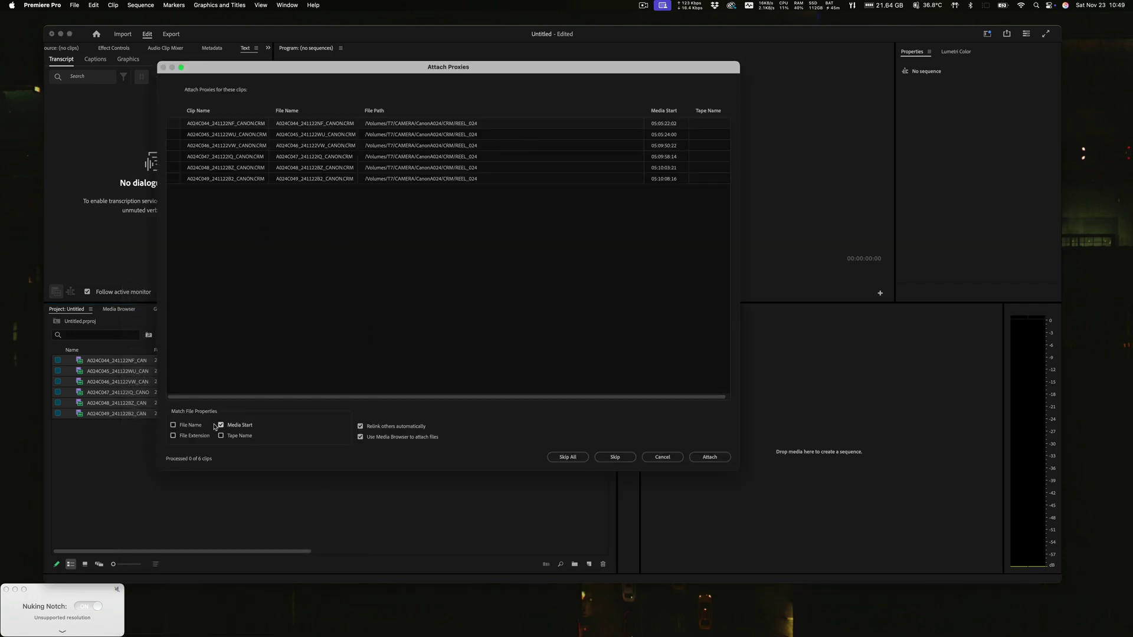
left_click(173, 425)
left_click(712, 460)
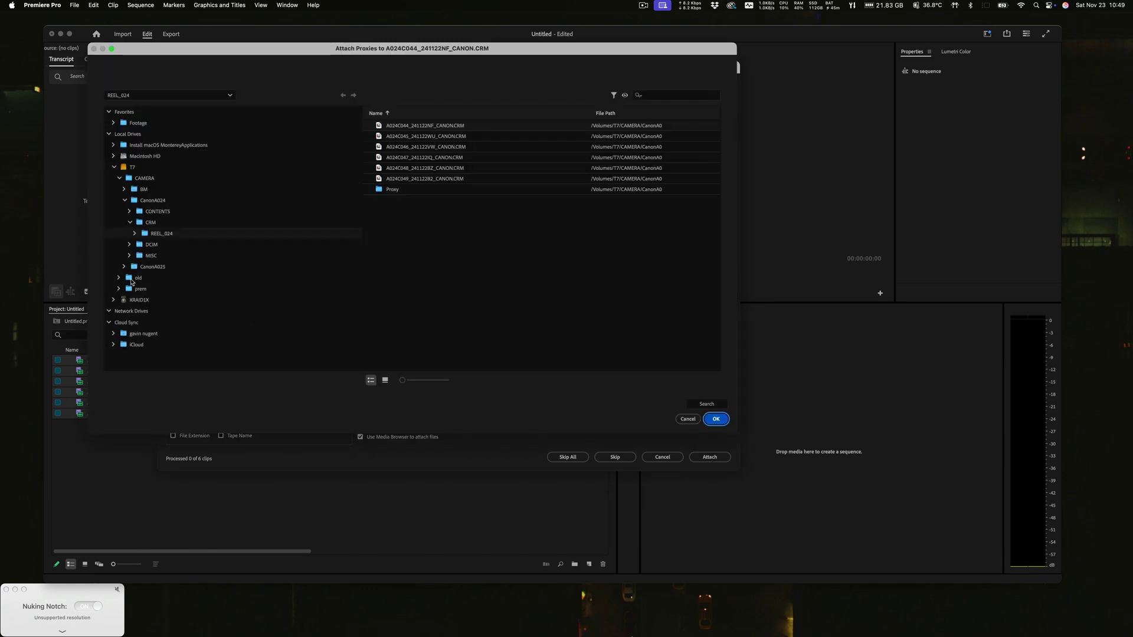
left_click(124, 267)
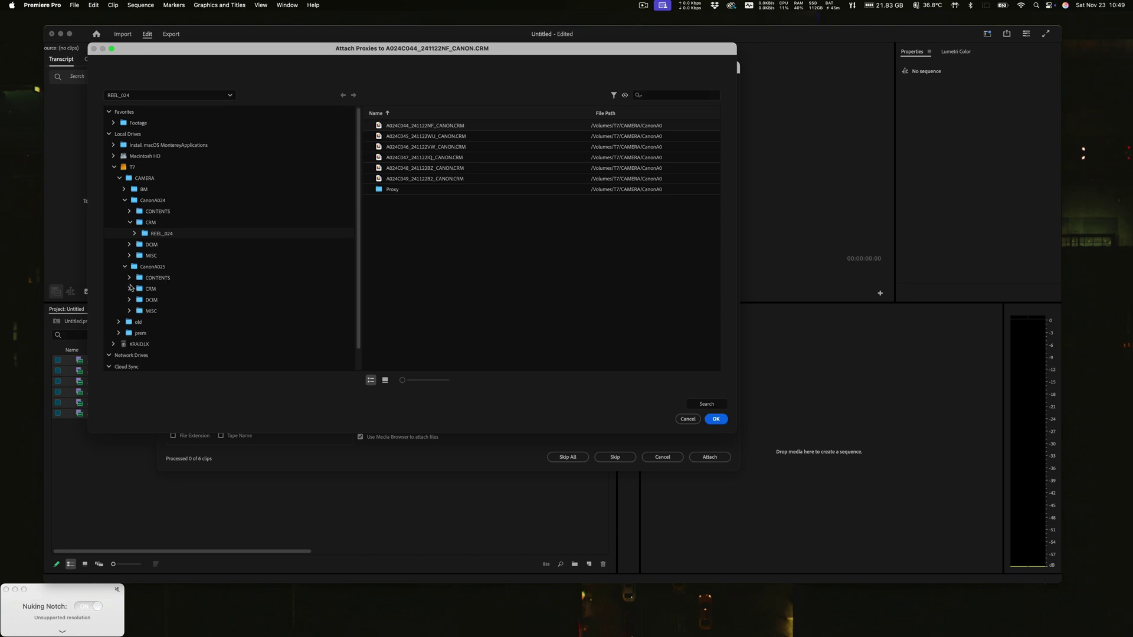
left_click(130, 278)
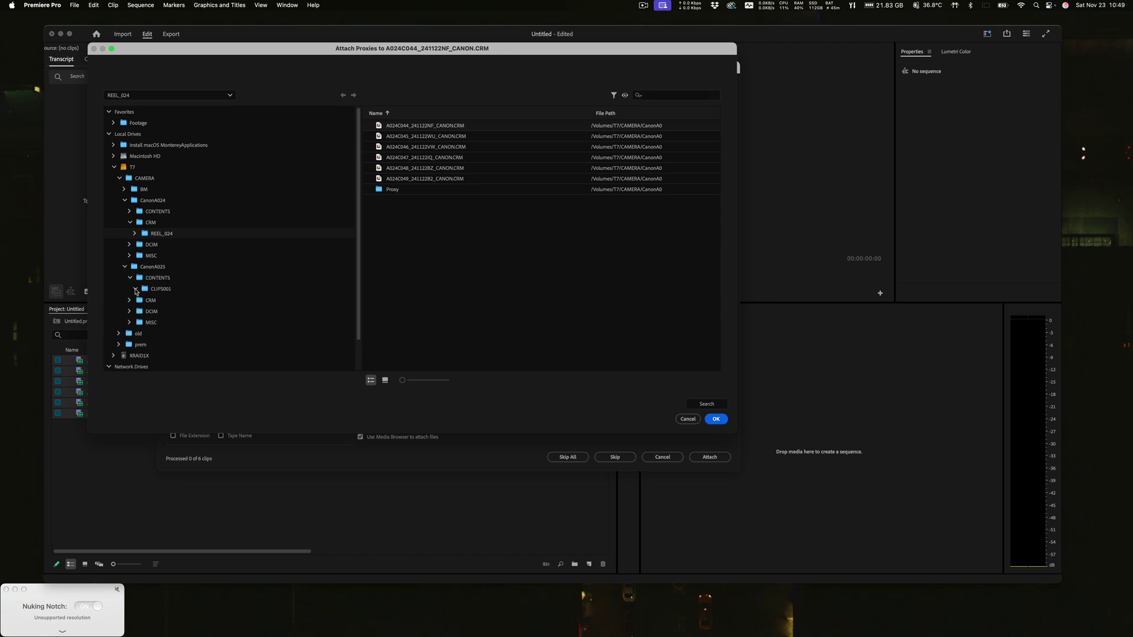
left_click(164, 293)
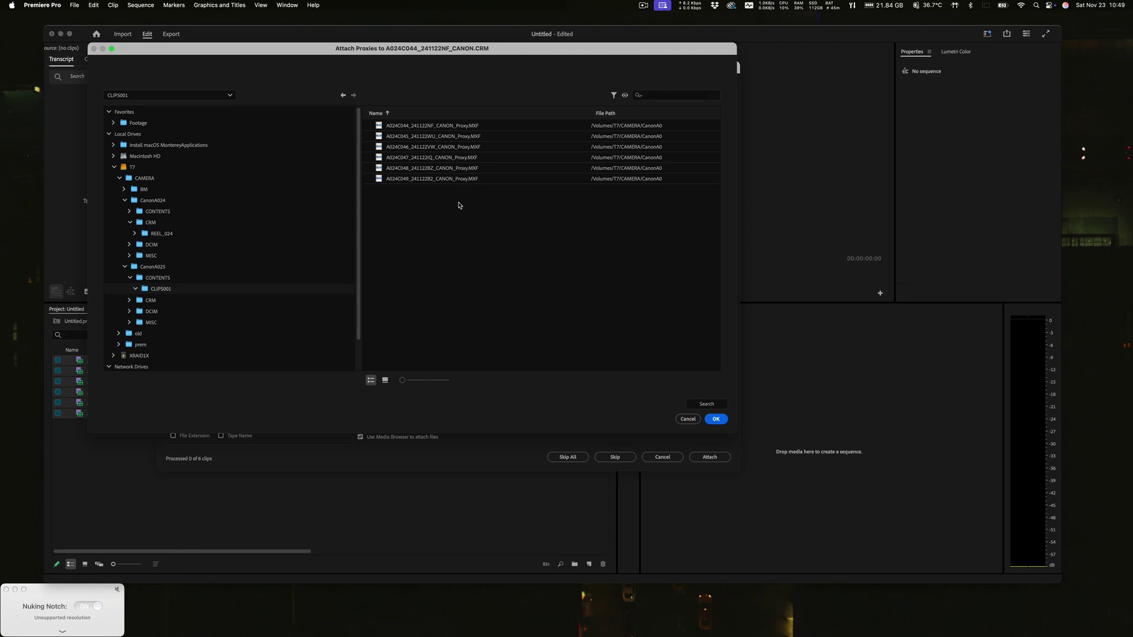
left_click(716, 420)
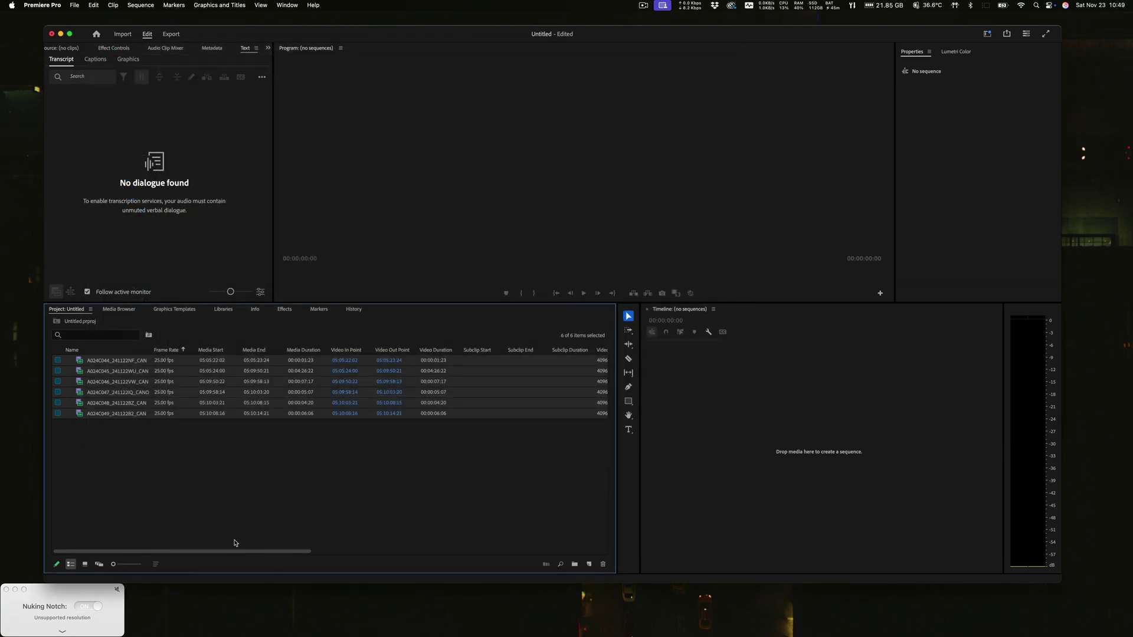
left_click_drag(269, 551, 561, 545)
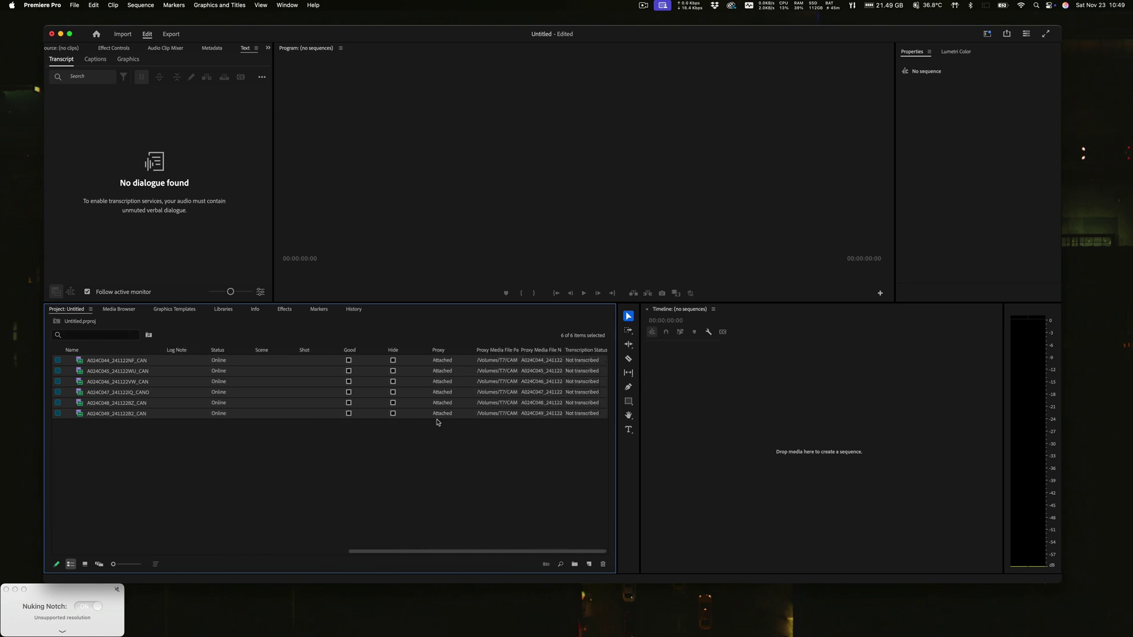
left_click_drag(427, 551, 121, 546)
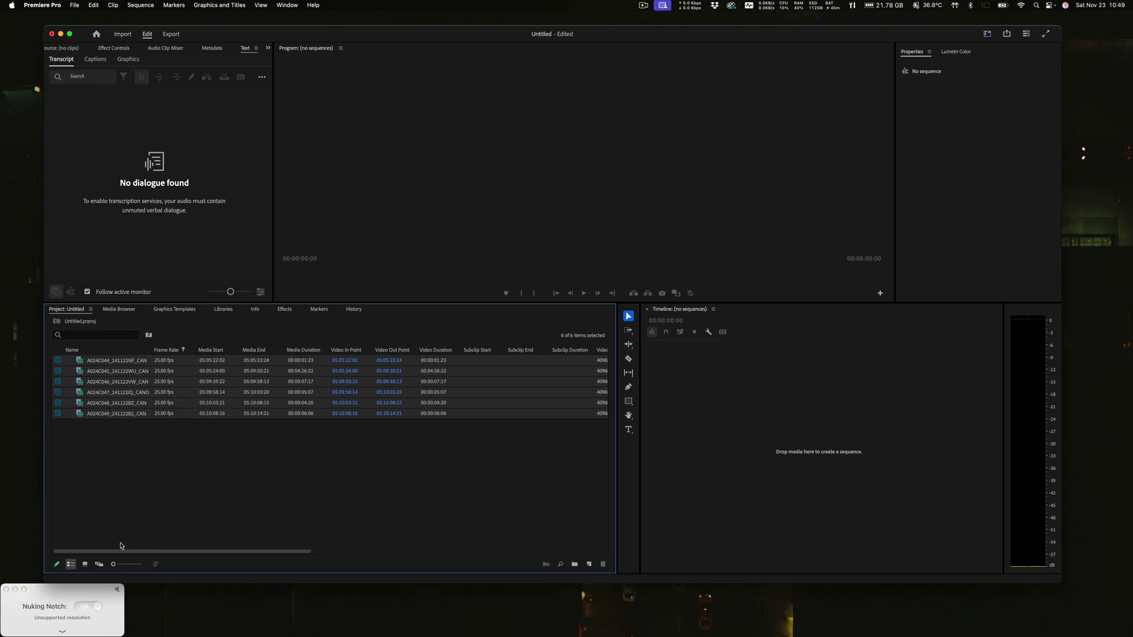
Create a sequence from the six clips and compare the frame at 00:00:49:22 with proxies switched on and off
right_click(114, 364)
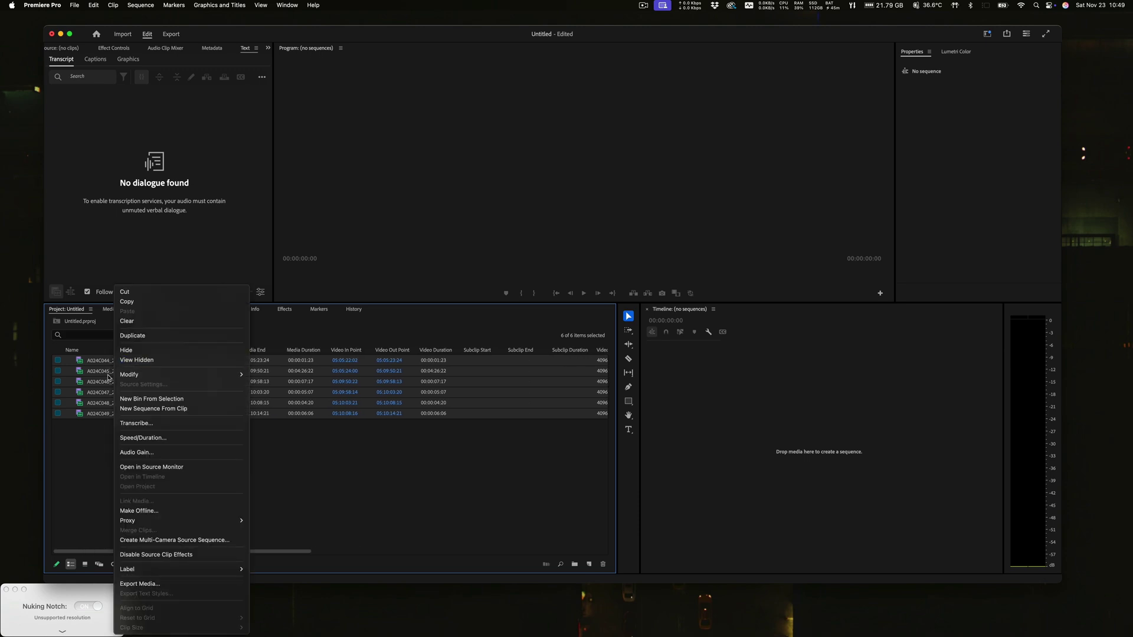
left_click(127, 408)
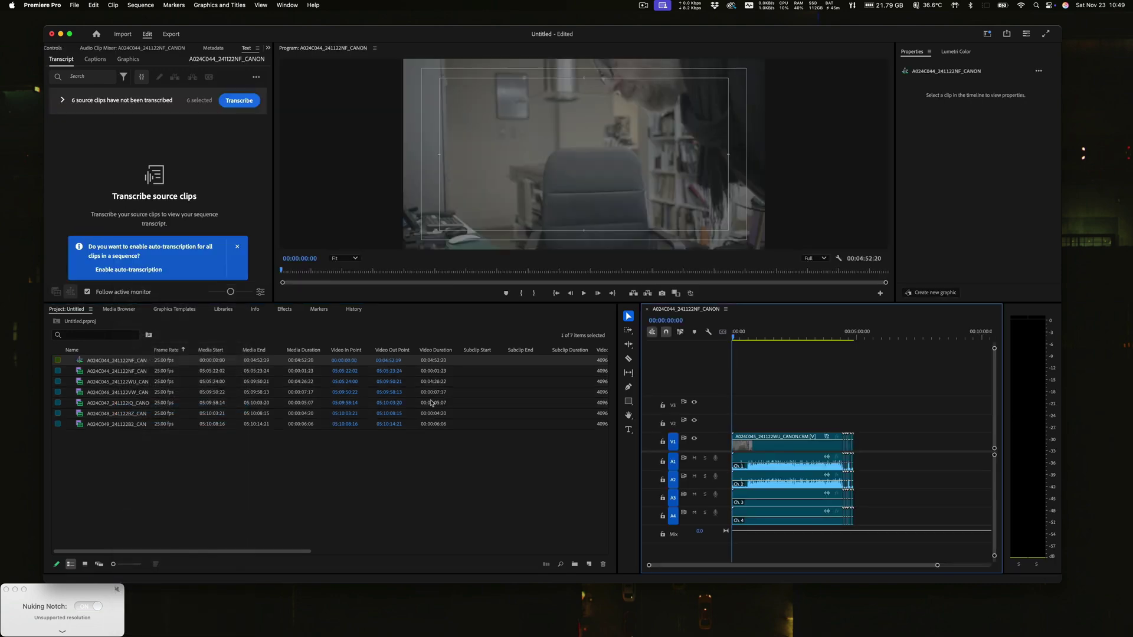
left_click(752, 335)
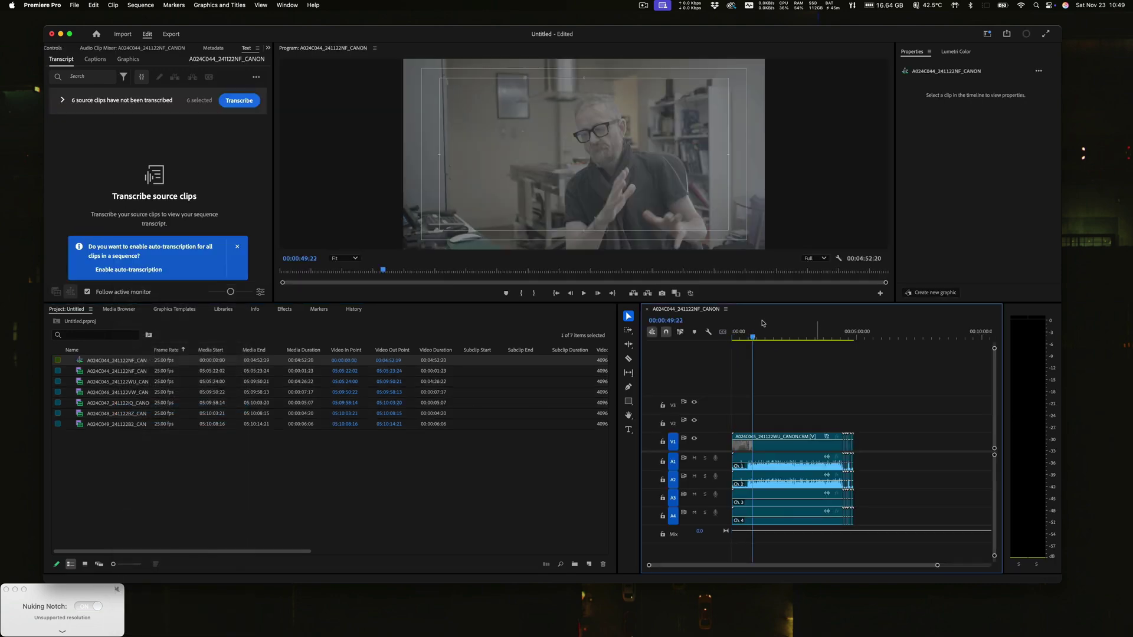
left_click(689, 294)
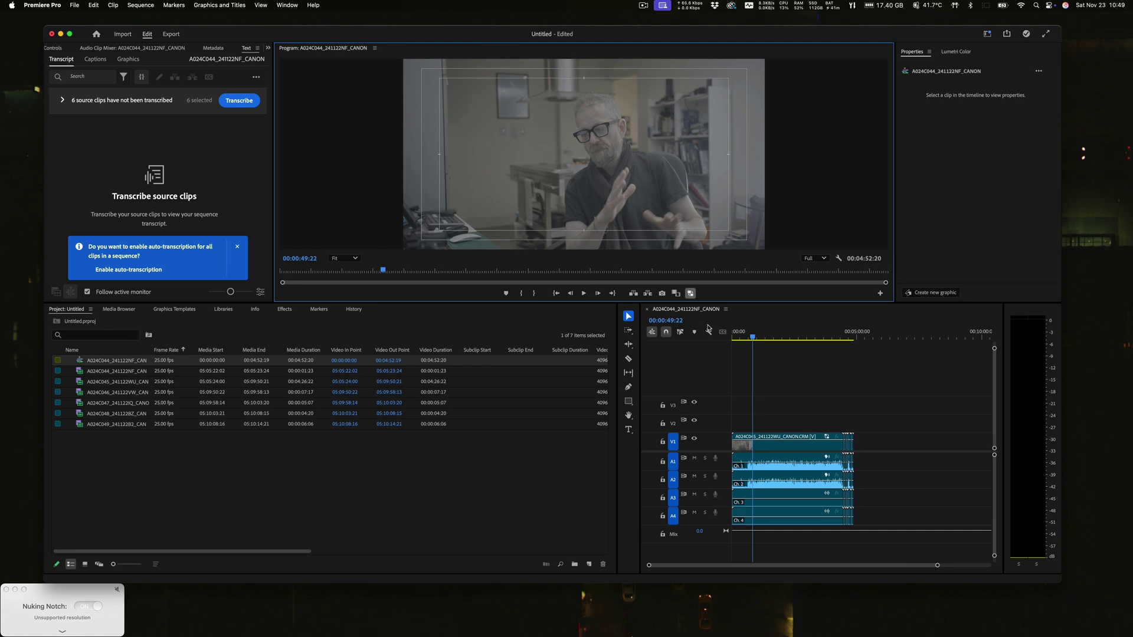
left_click(690, 293)
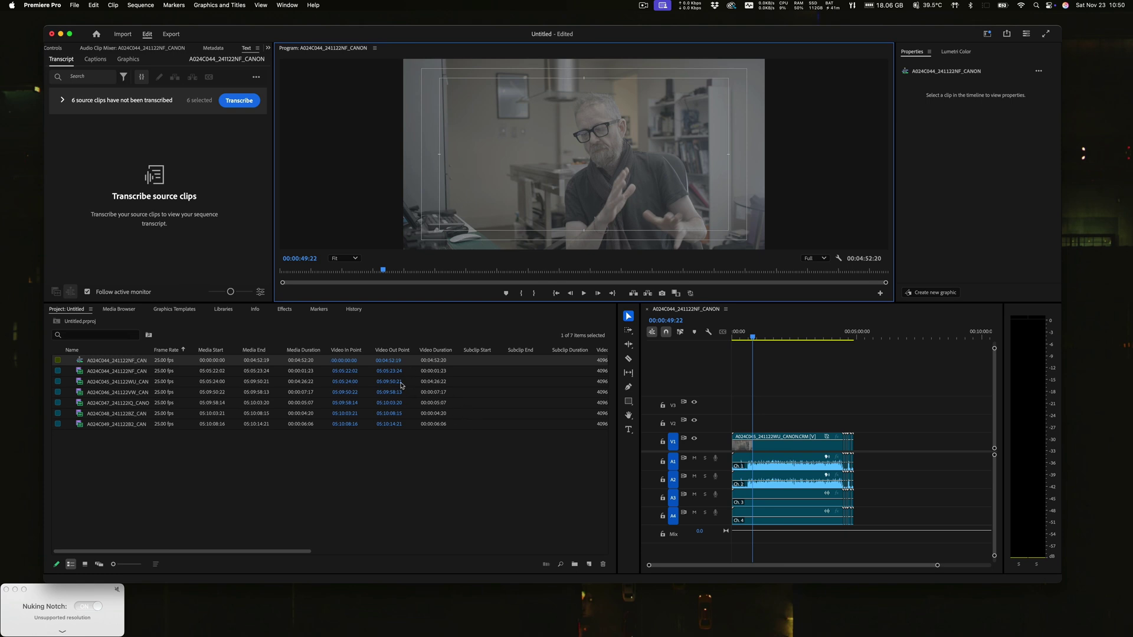
Create a new project named test3
left_click(74, 5)
mouse_move(135, 18)
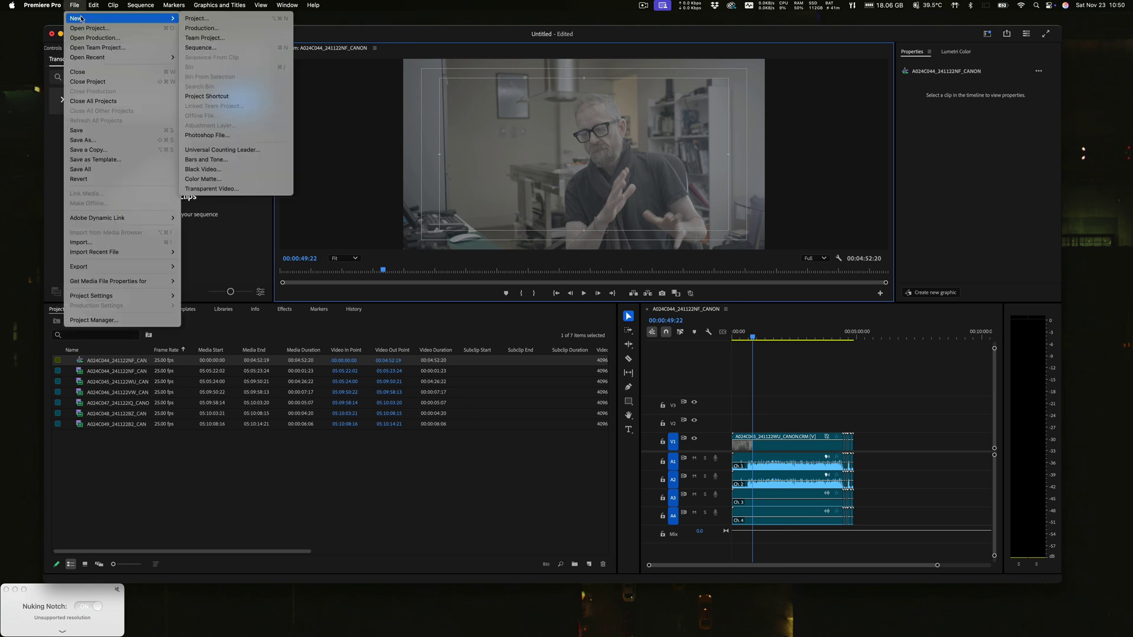
left_click(236, 19)
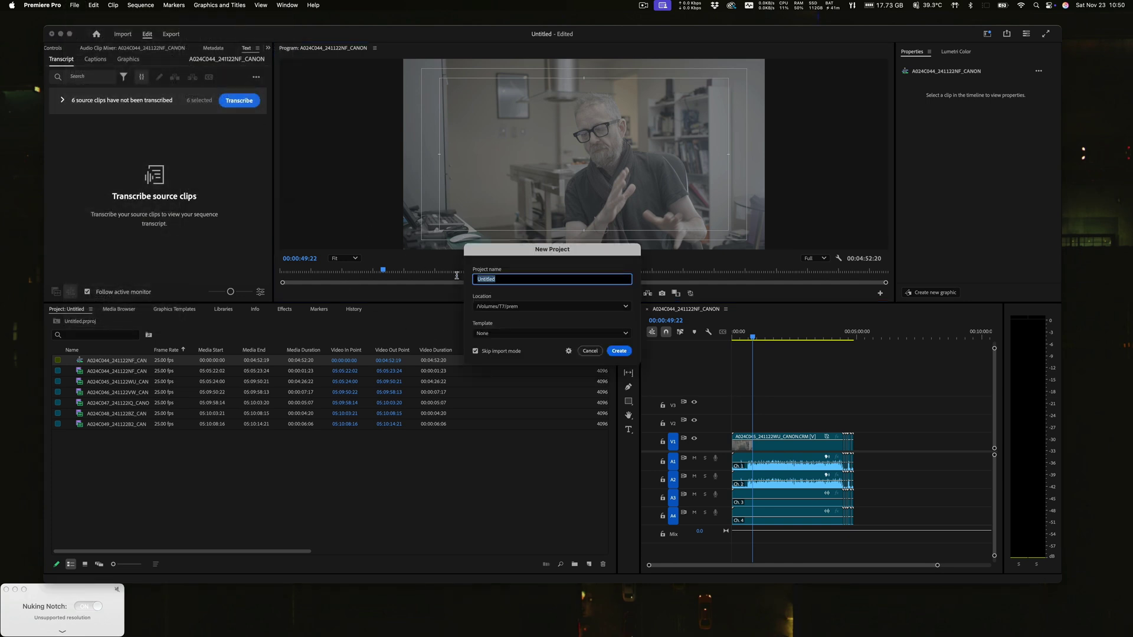
type("test3")
left_click(619, 350)
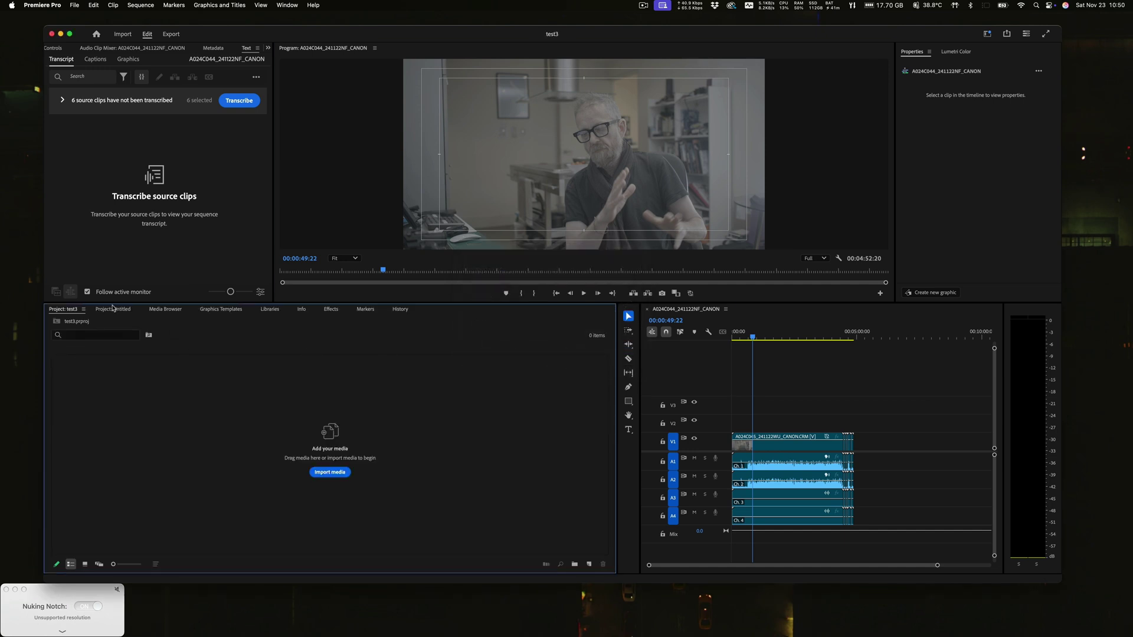
Close the Untitled project without saving its changes
left_click(108, 311)
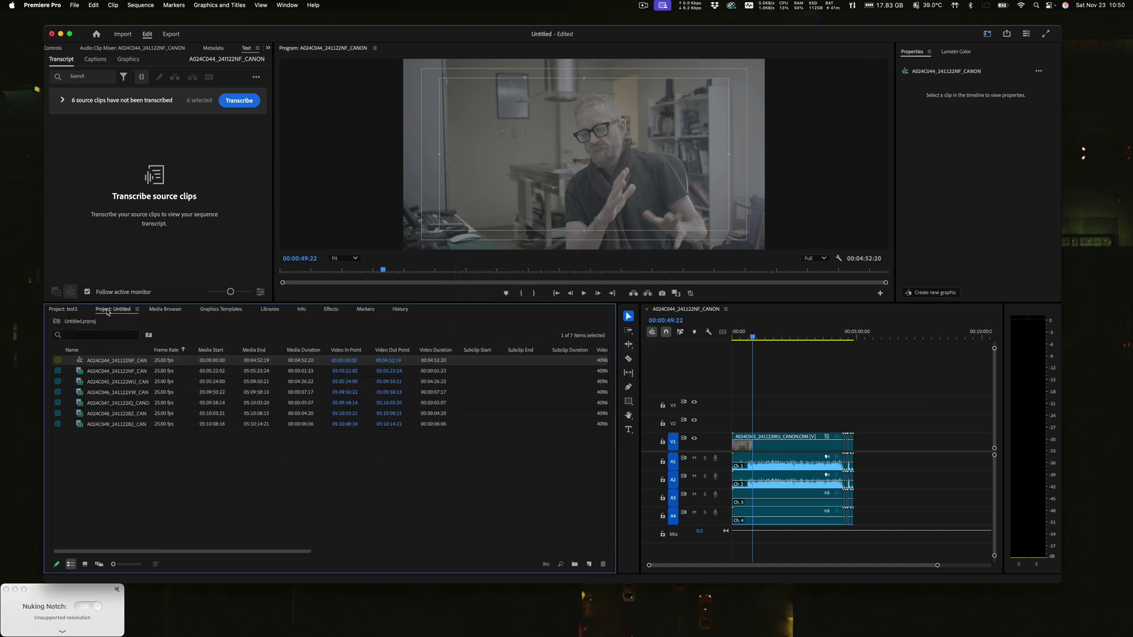
right_click(109, 313)
left_click(126, 317)
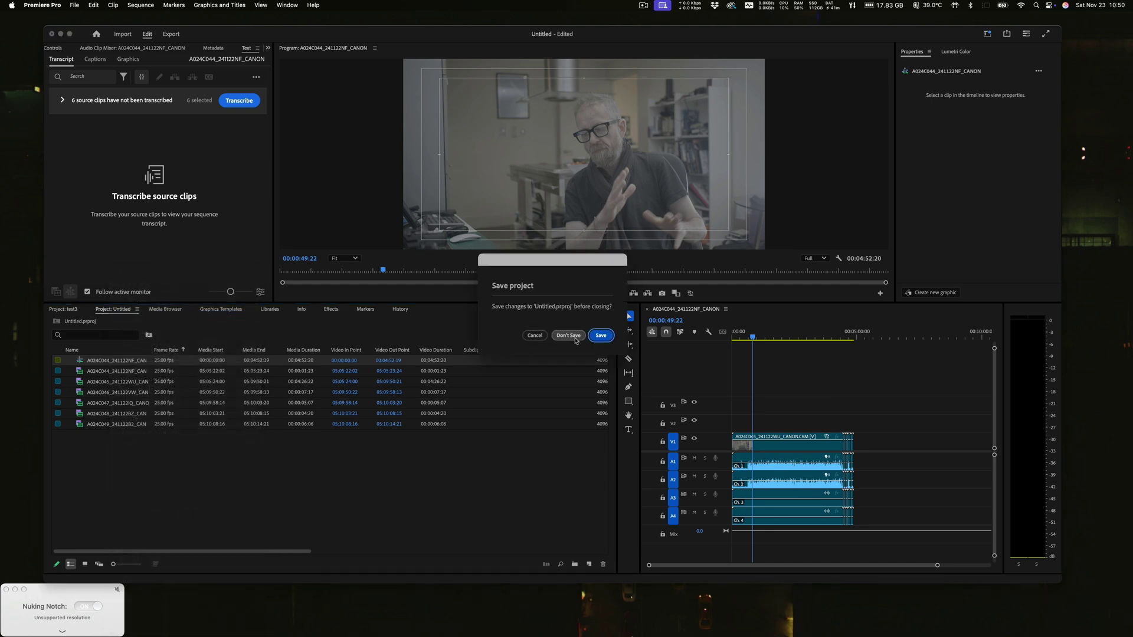
left_click(568, 335)
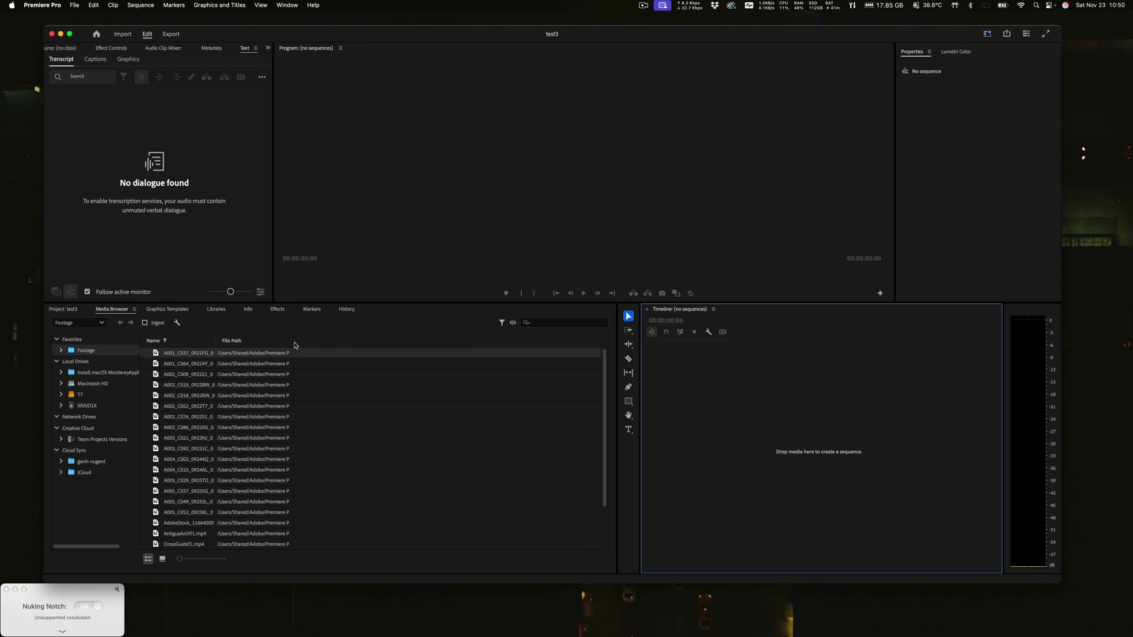
Import the six Canon .CRM clips, A024C044 to A024C049, from the REEL_024 folder into the test3 project
left_click(67, 309)
left_click(336, 475)
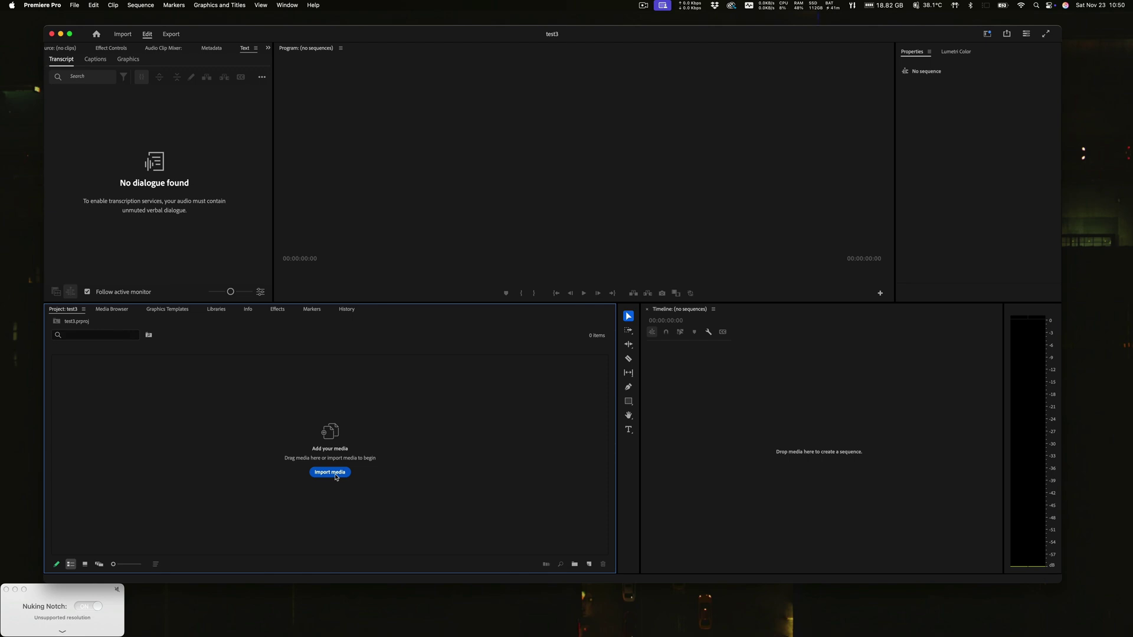
left_click(336, 477)
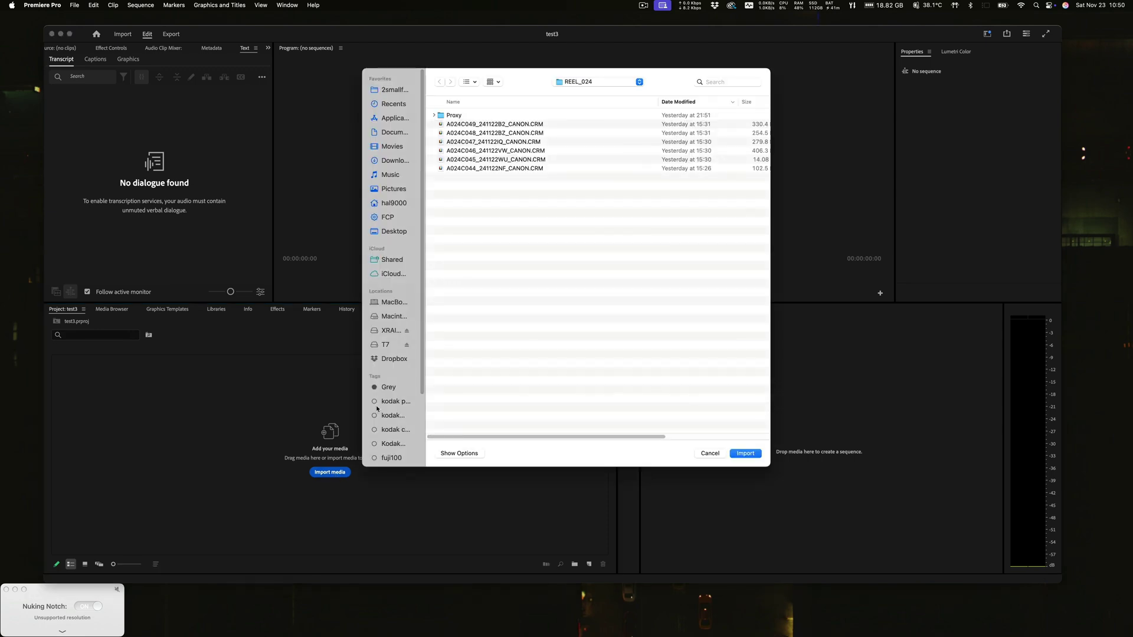
left_click(497, 125)
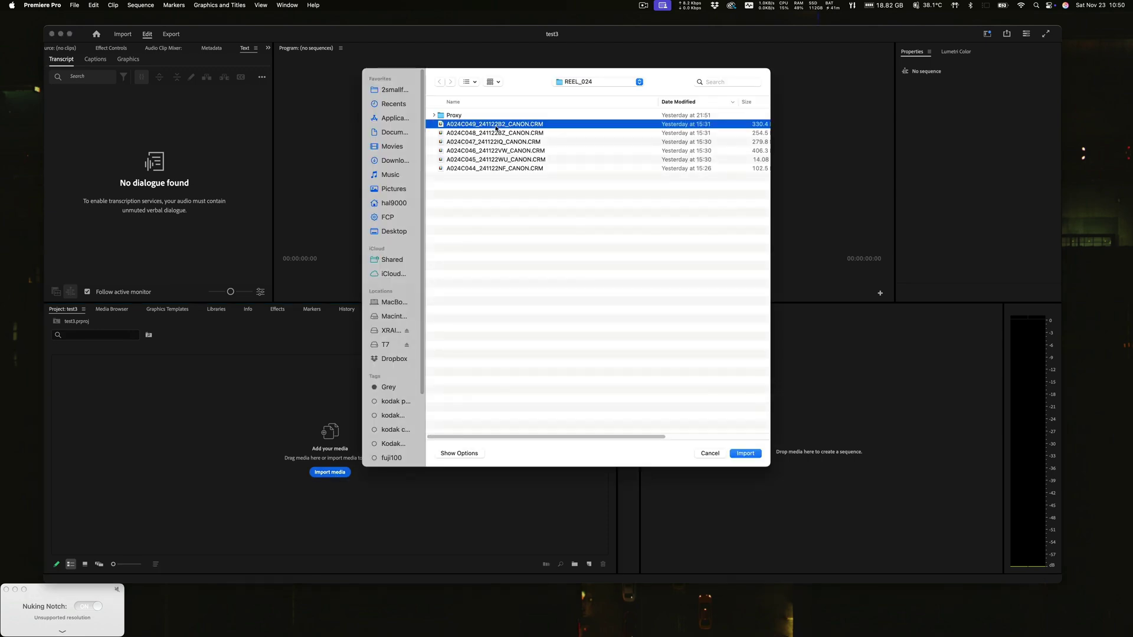
left_click(486, 169, "shift")
left_click(747, 454)
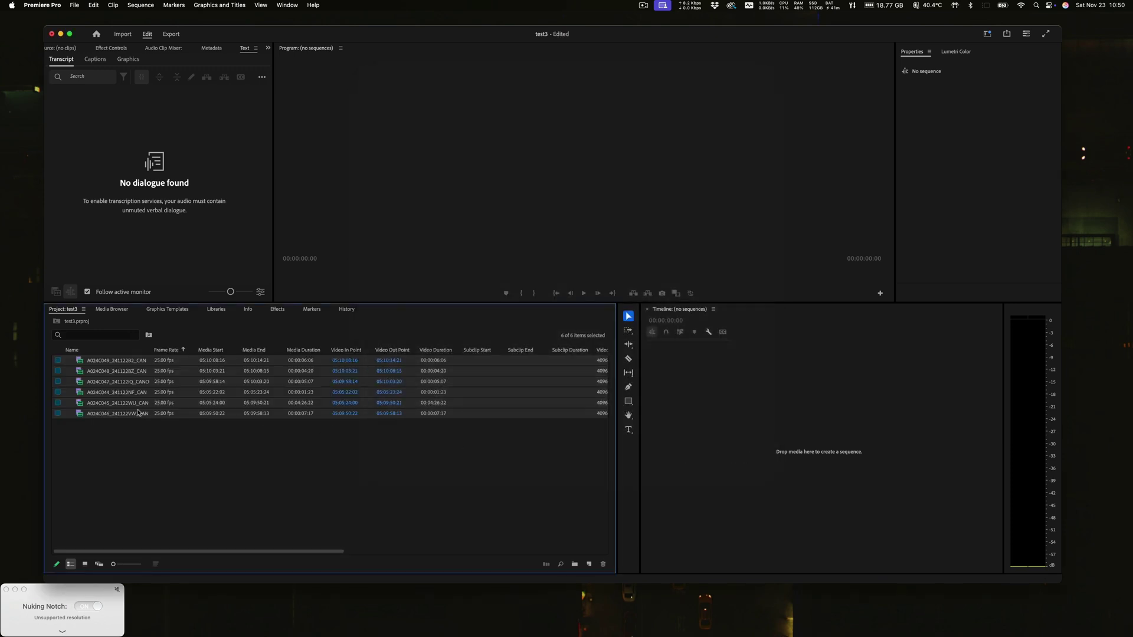
Start attaching proxies to the six Canon clips, matching by Media Start only with File Name matching turned off
right_click(130, 361)
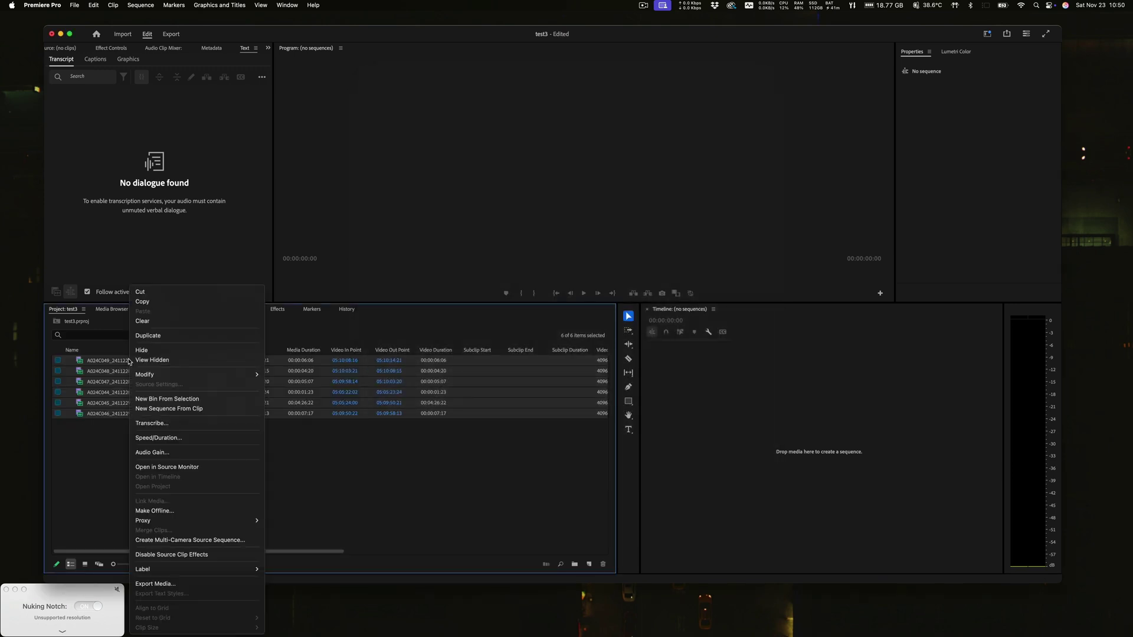
mouse_move(215, 523)
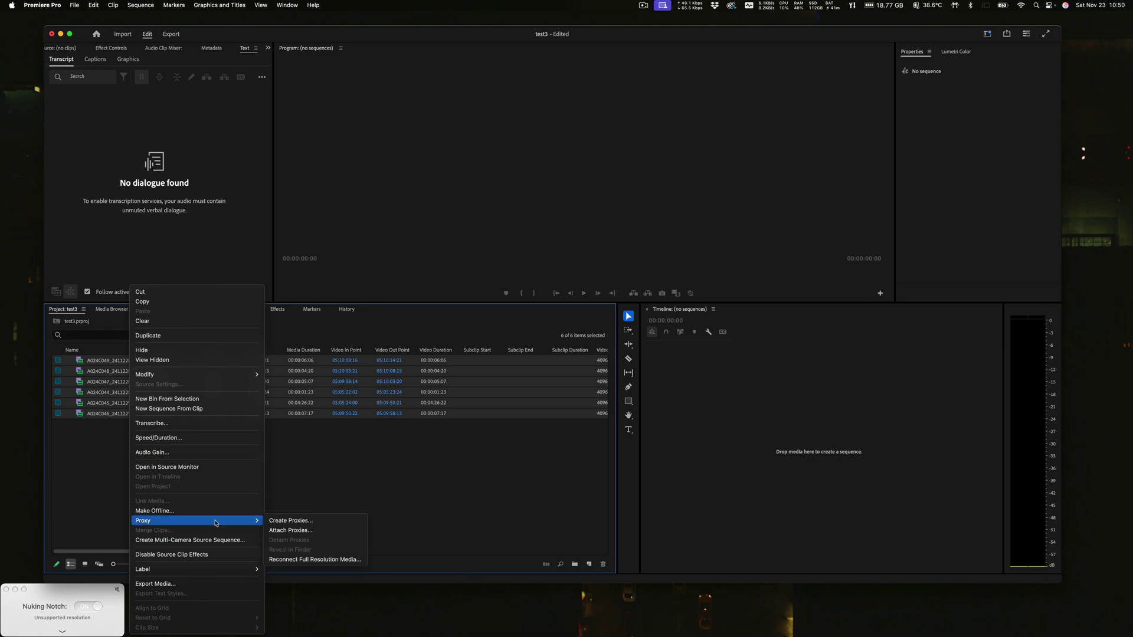
left_click(290, 530)
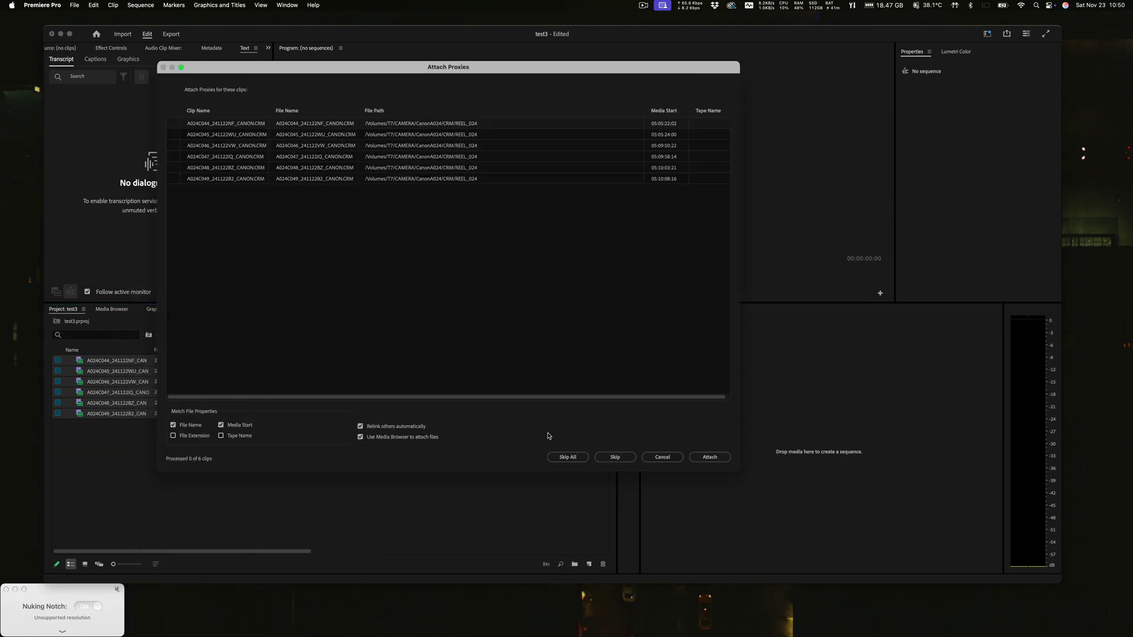
left_click(698, 459)
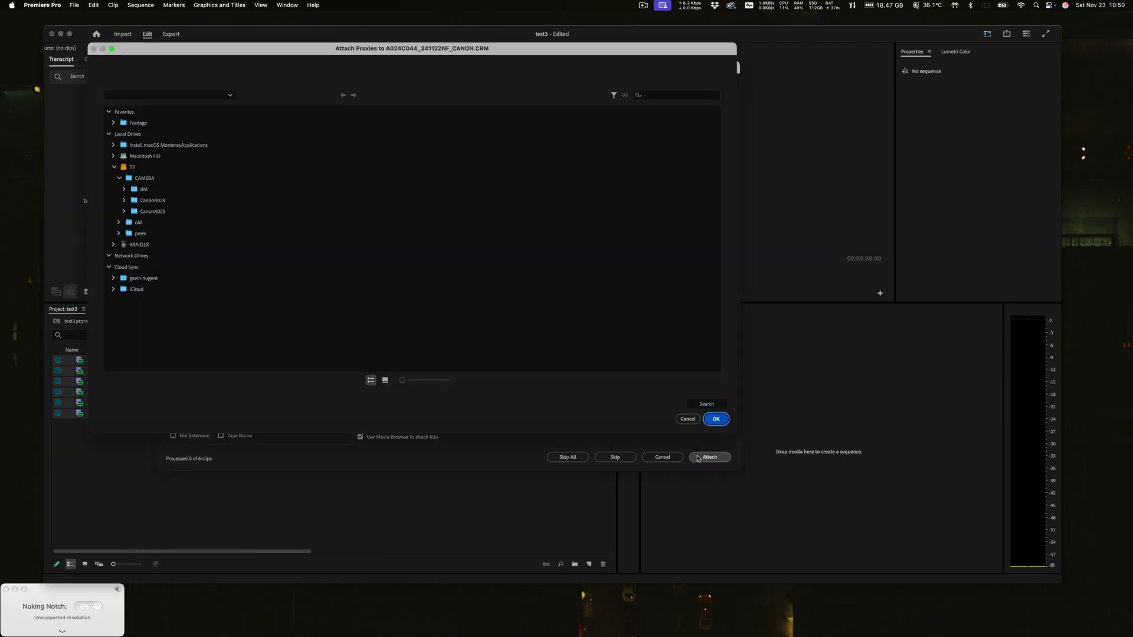
left_click(126, 190)
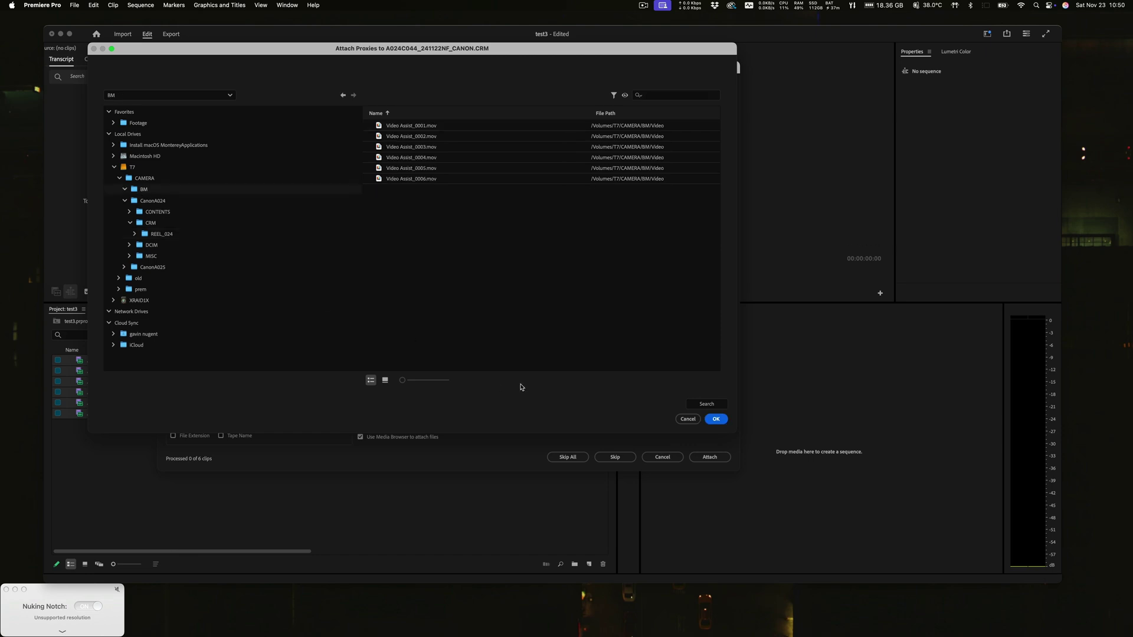
left_click(684, 420)
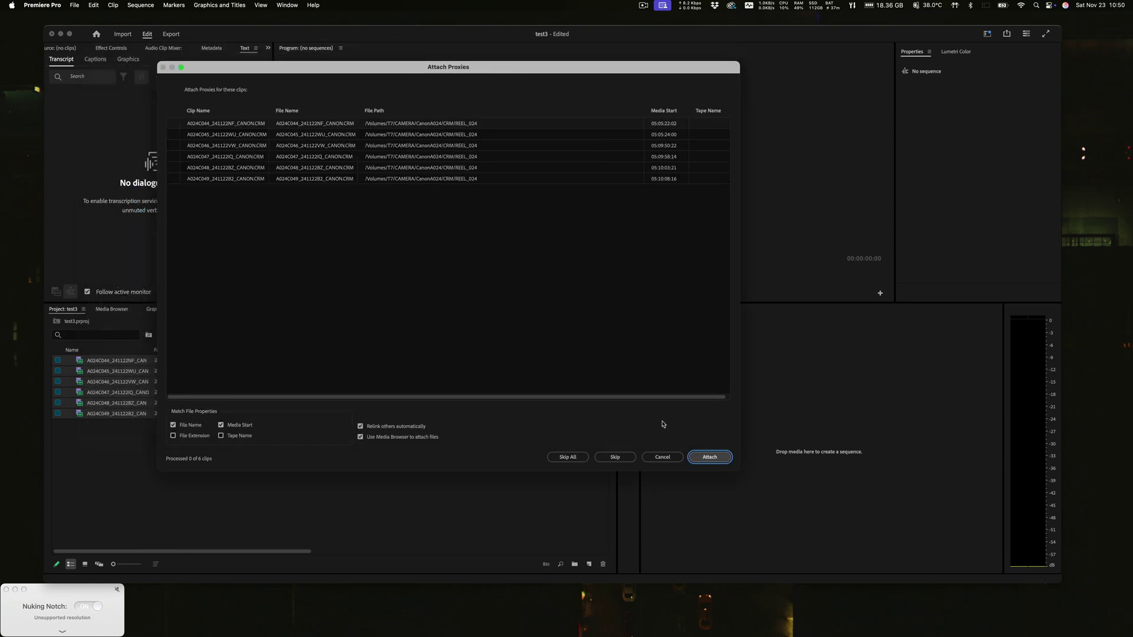
left_click(175, 425)
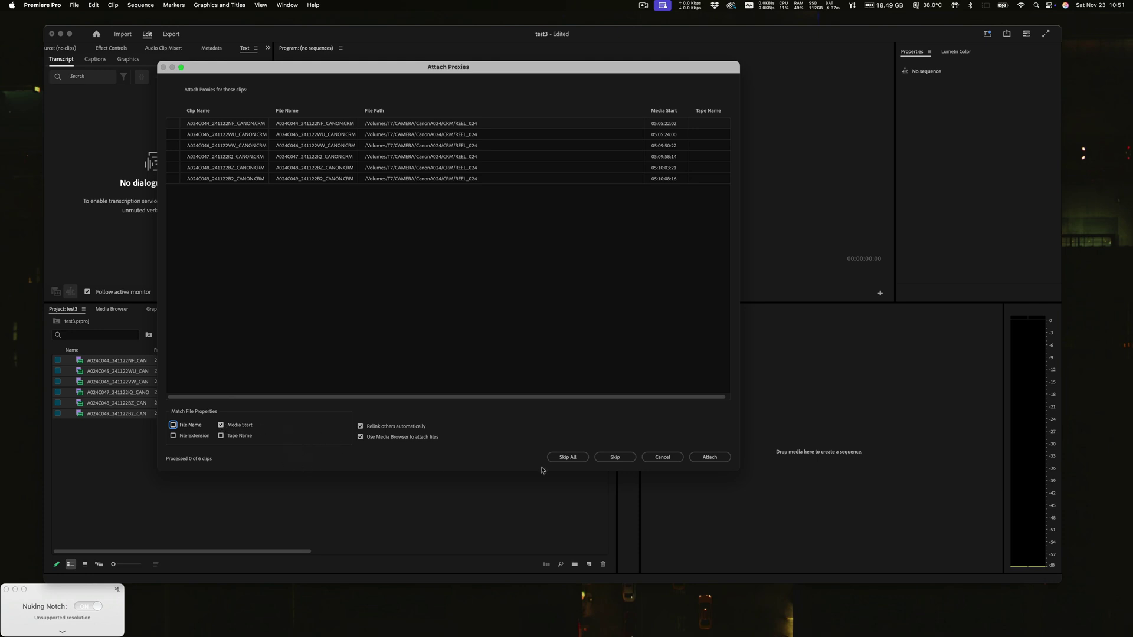
Try to attach Video Assist_0001.mov from the BM folder as the proxy for clip A024C044
left_click(711, 458)
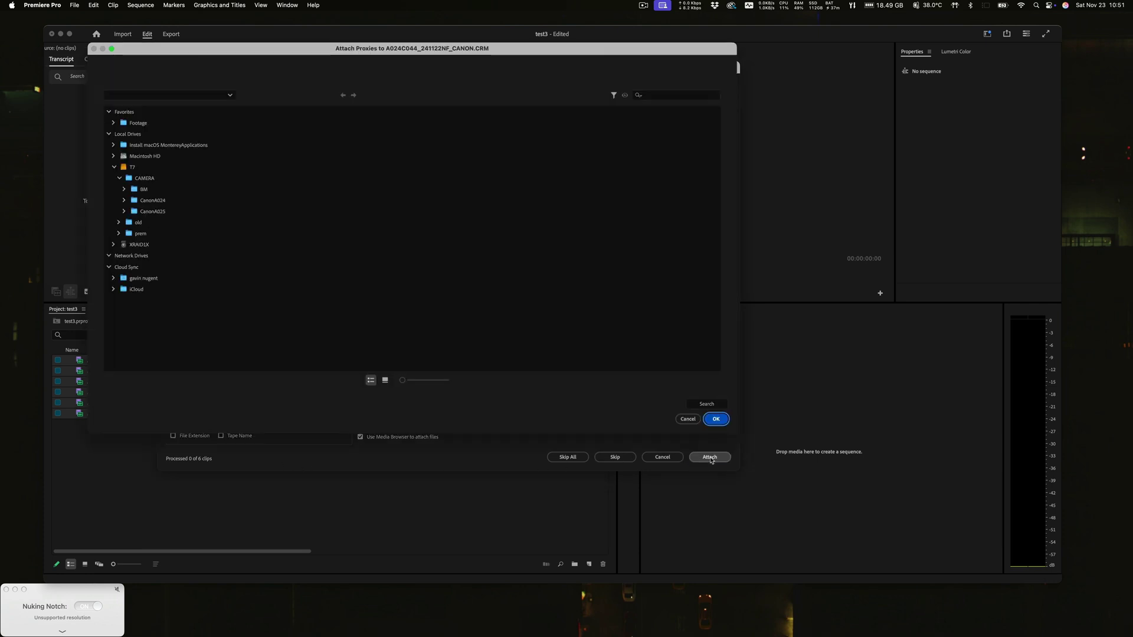
left_click(144, 189)
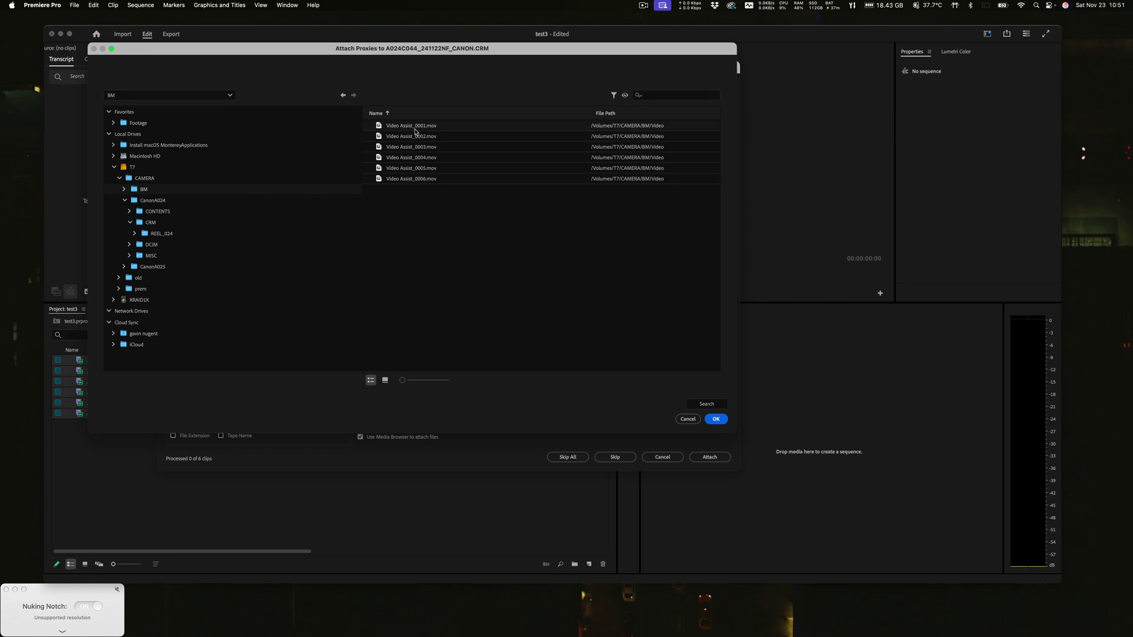
left_click(716, 419)
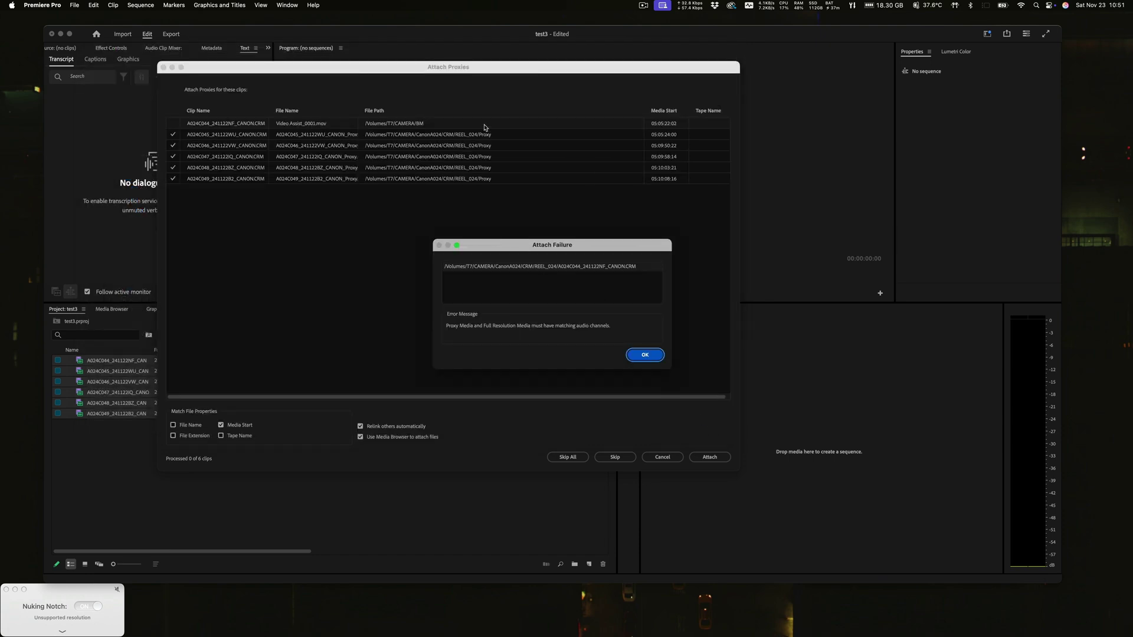
left_click(643, 358)
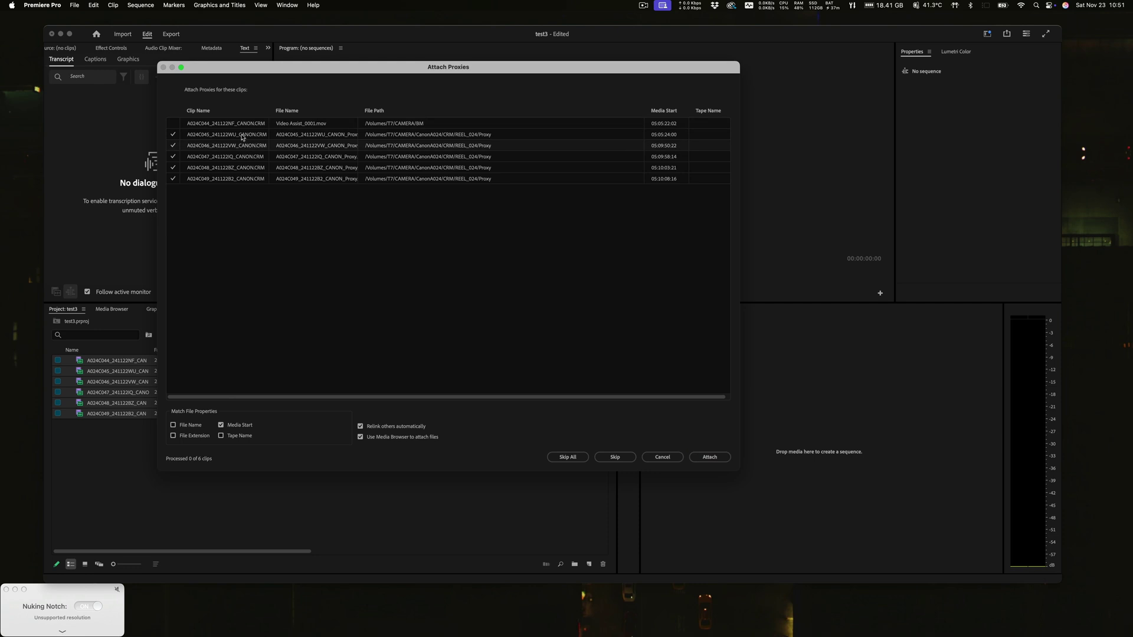
Try to attach Video Assist_0002.mov from the BM folder as the proxy for clip A024C045
left_click(702, 457)
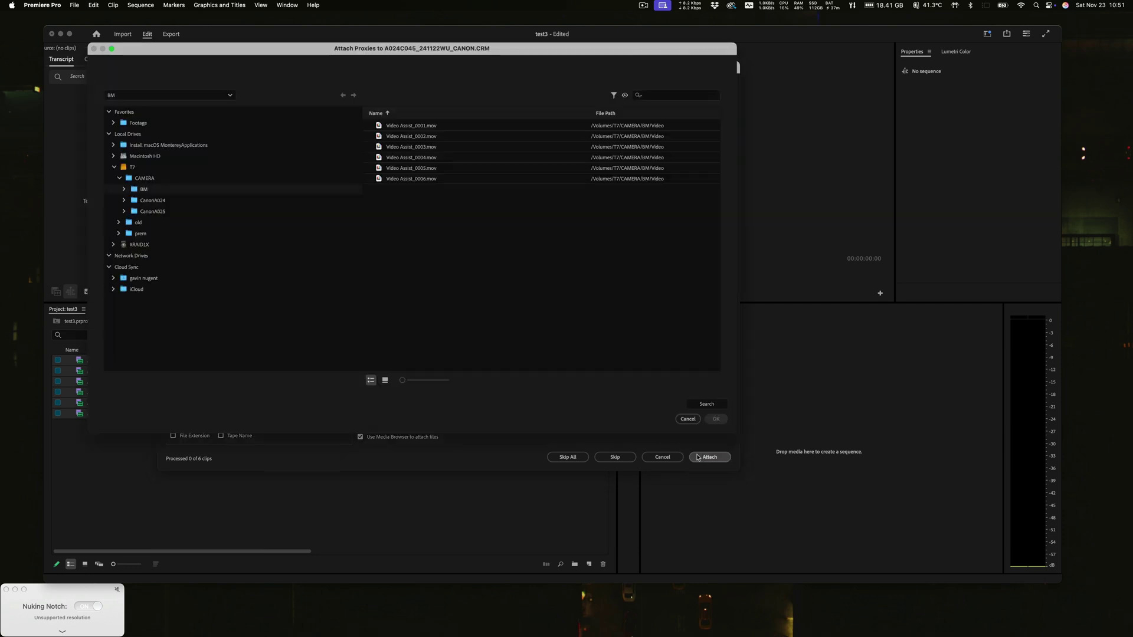
left_click(411, 135)
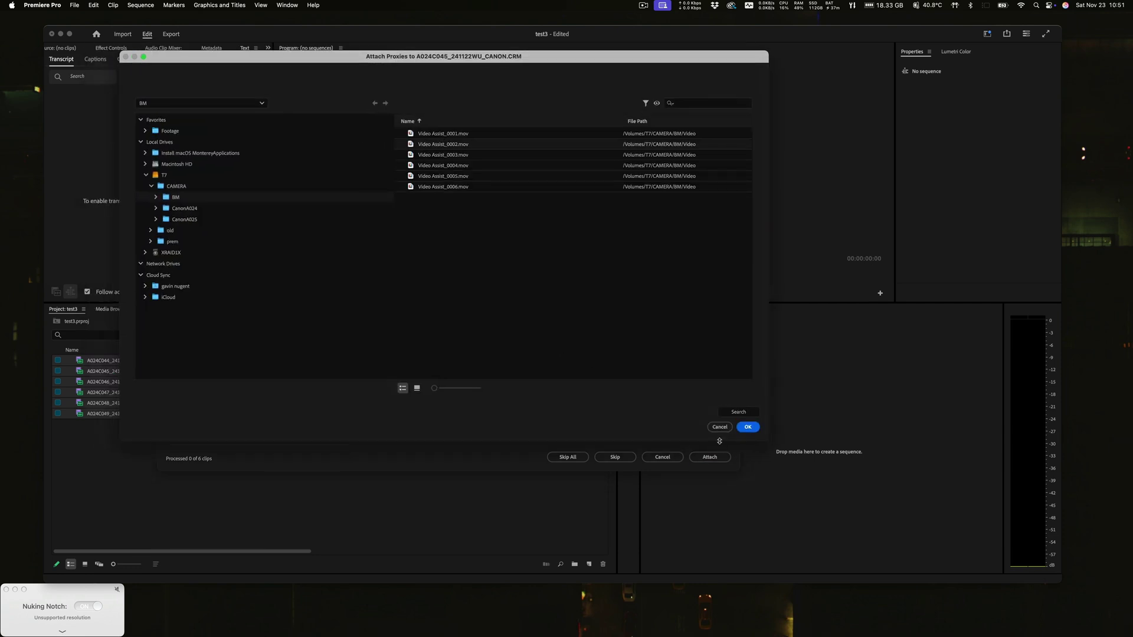
left_click(747, 428)
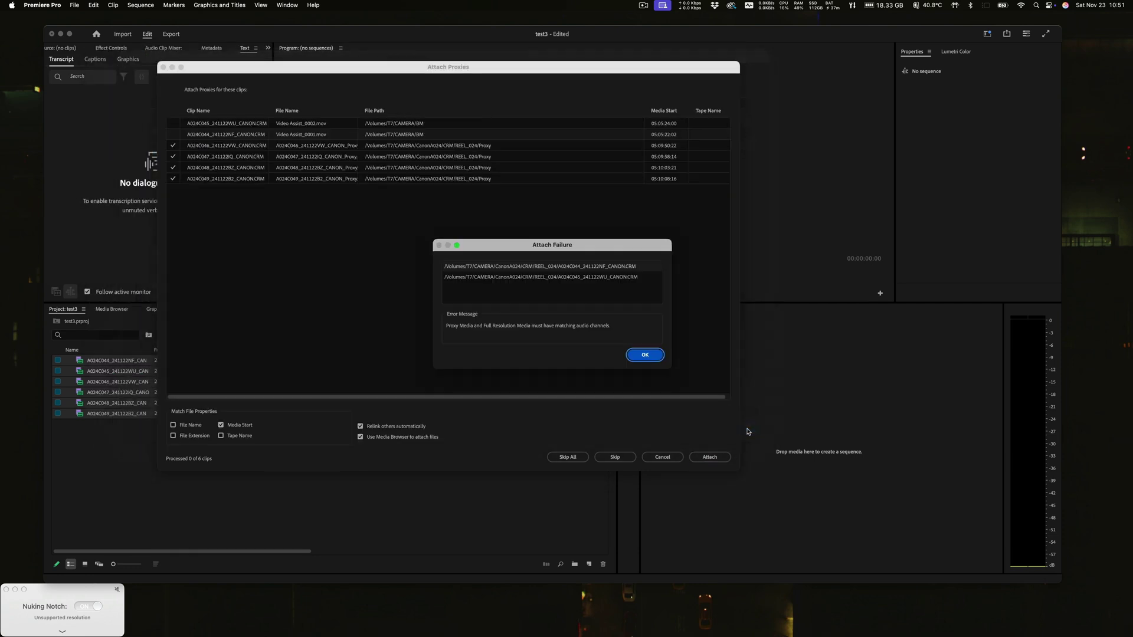
left_click(645, 355)
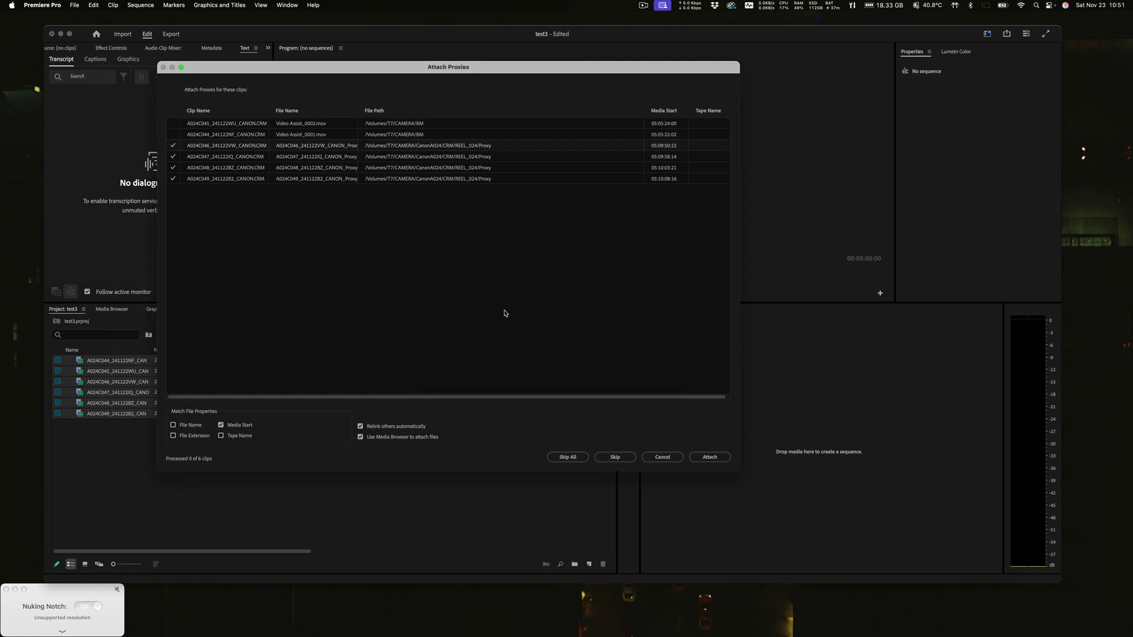
Try to attach Video Assist_0003.mov as the proxy for clip A024C046, then cancel attaching proxies
left_click(704, 458)
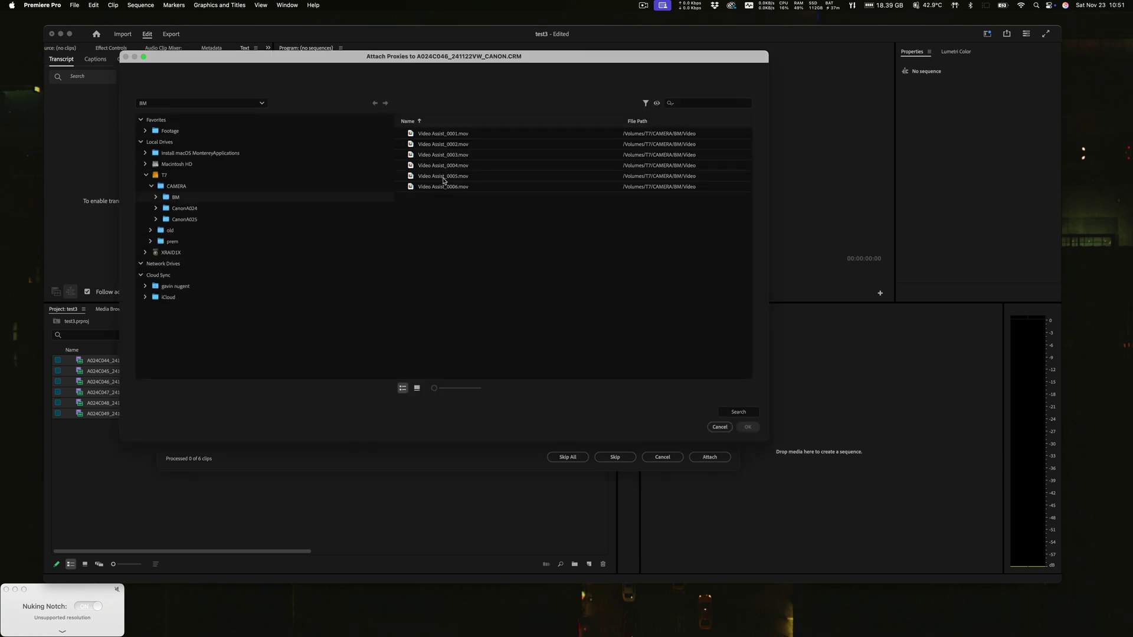
left_click(747, 427)
left_click(630, 354)
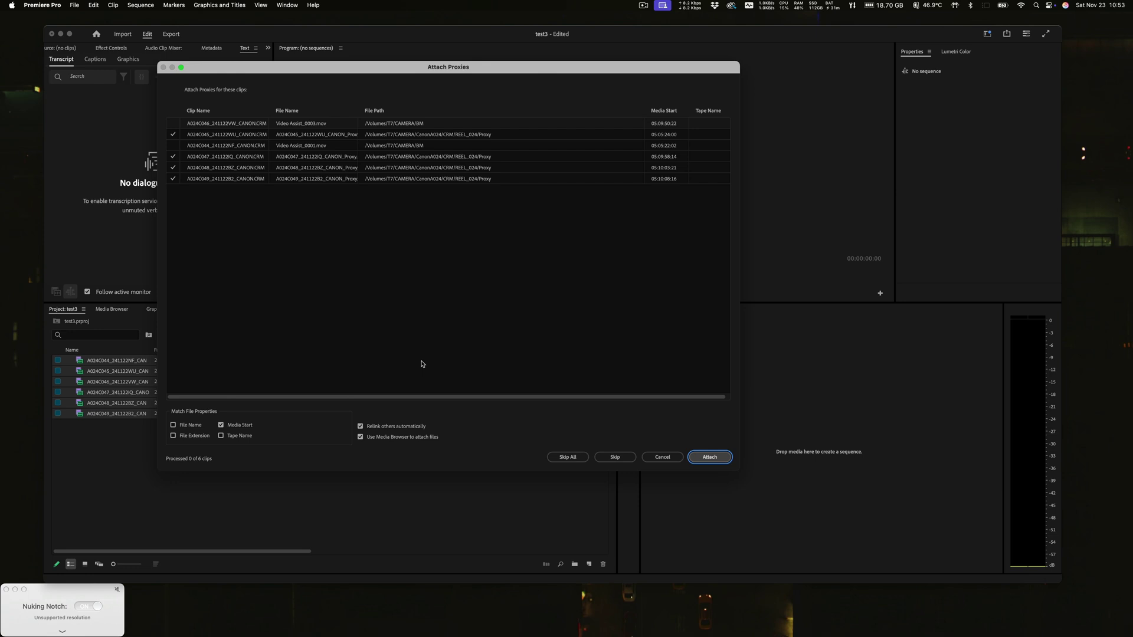
left_click(667, 457)
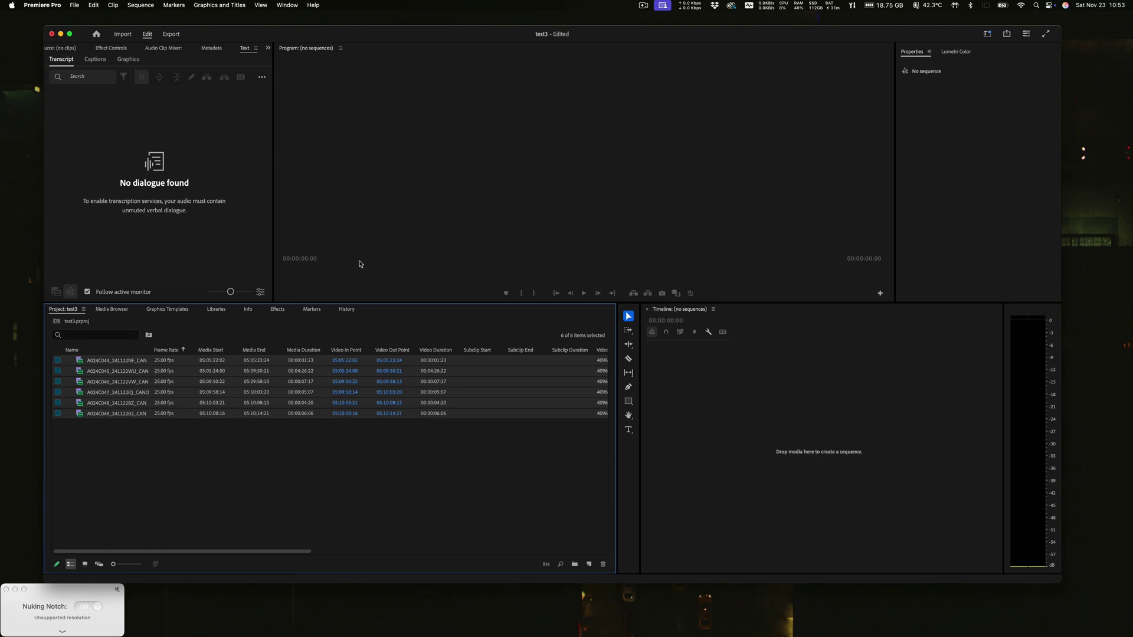
left_click(288, 6)
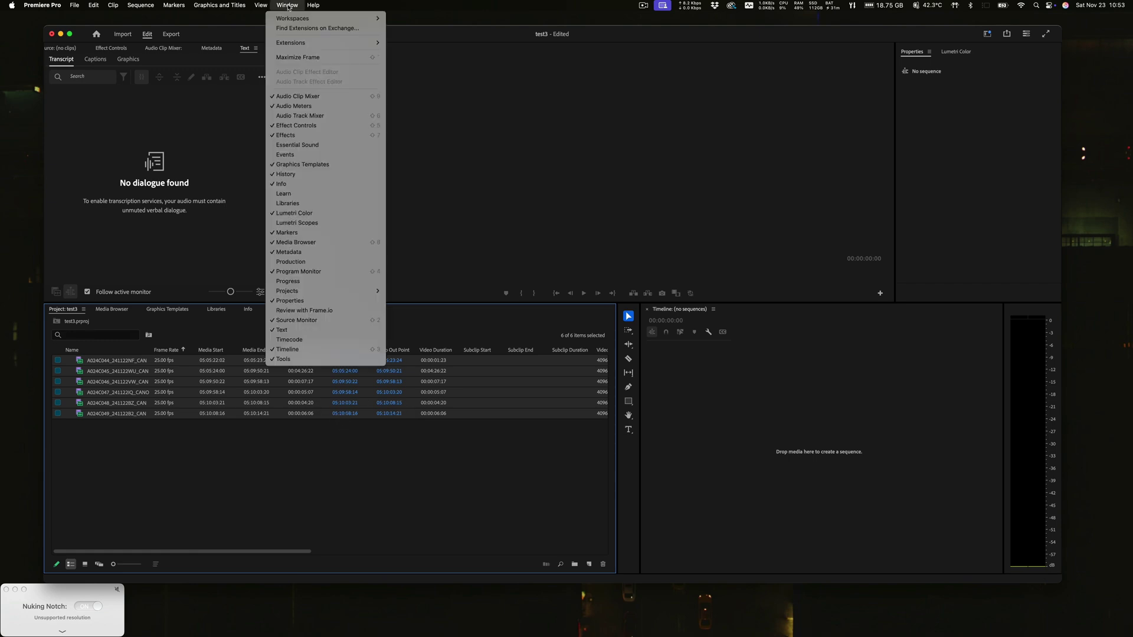
mouse_move(295, 48)
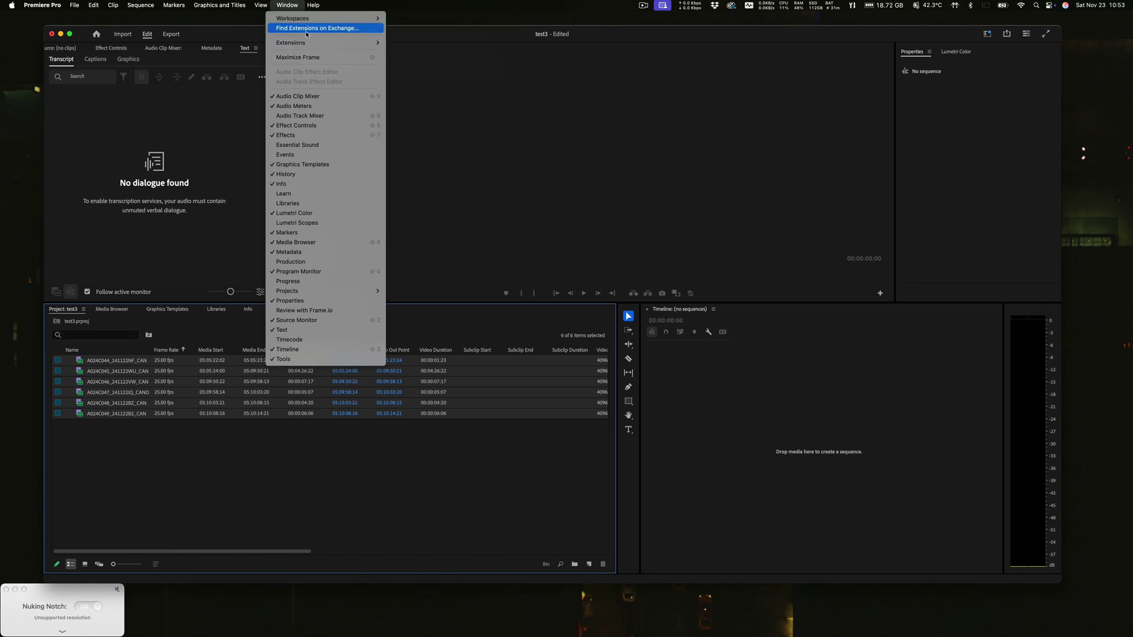
mouse_move(319, 18)
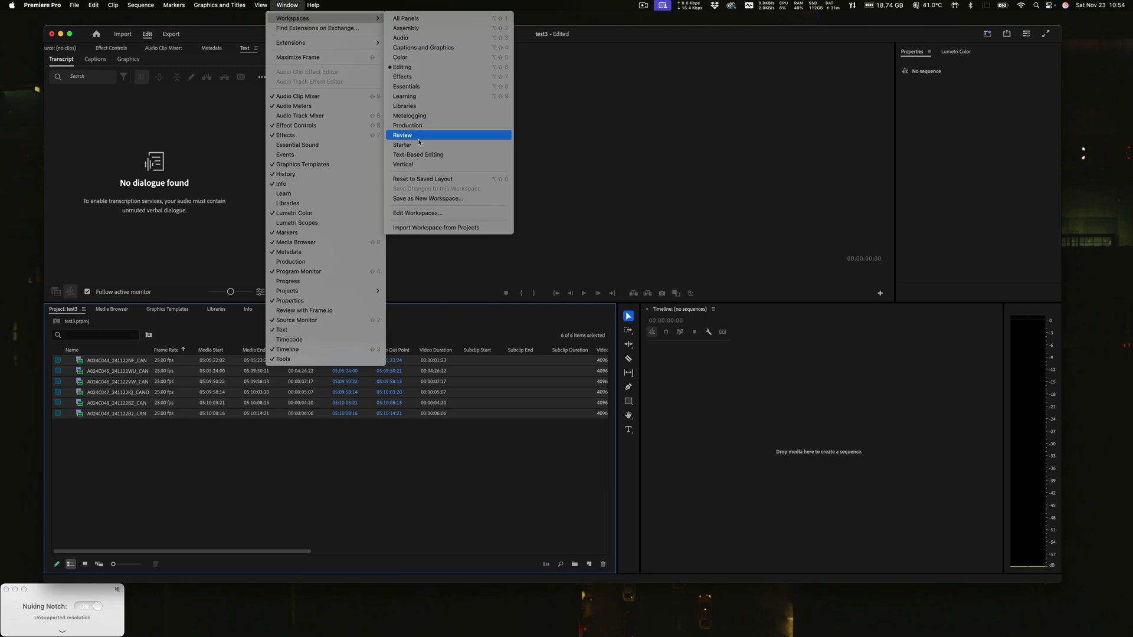
left_click(562, 171)
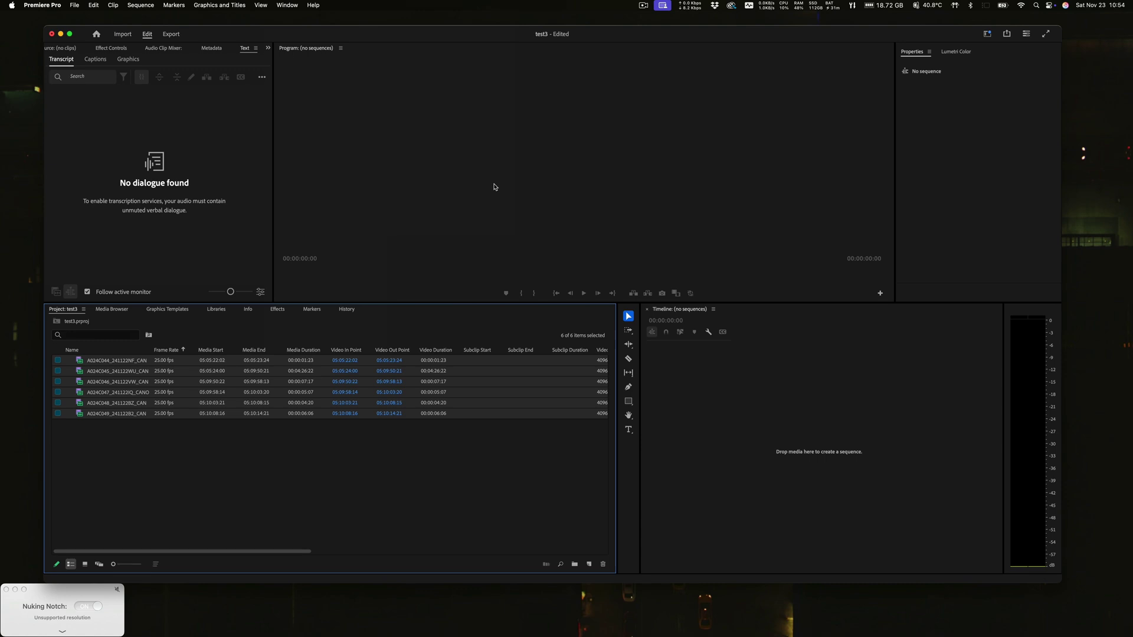